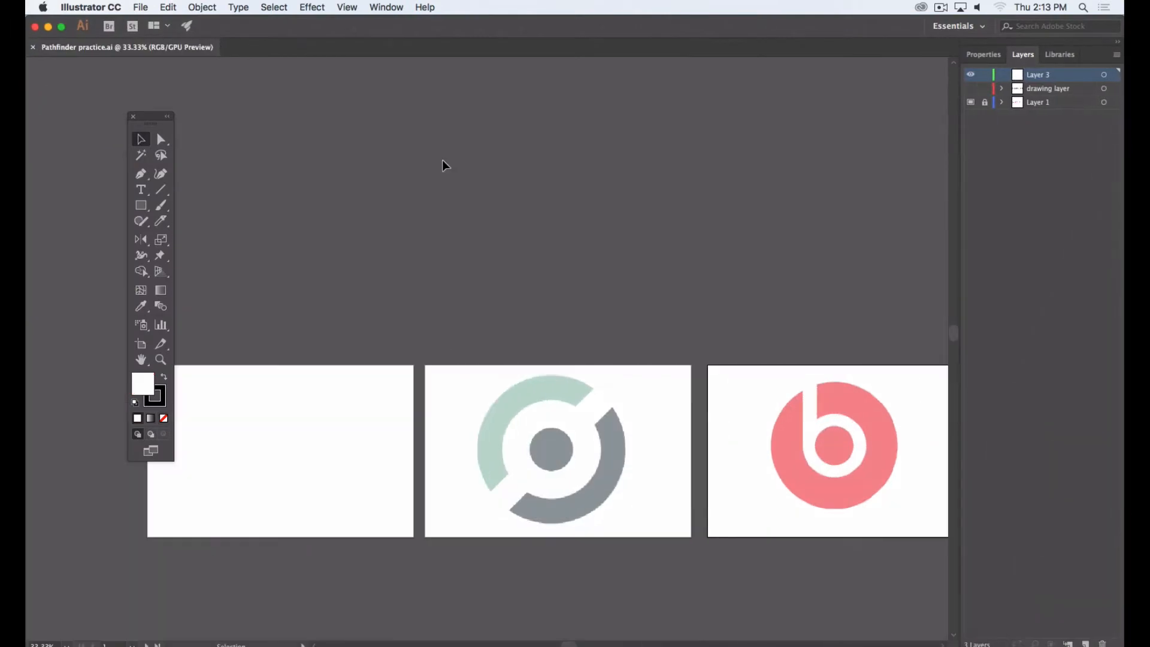
Look through the logo artboards and zoom in on the blank first artboard.
scroll(784, 300, right, 10)
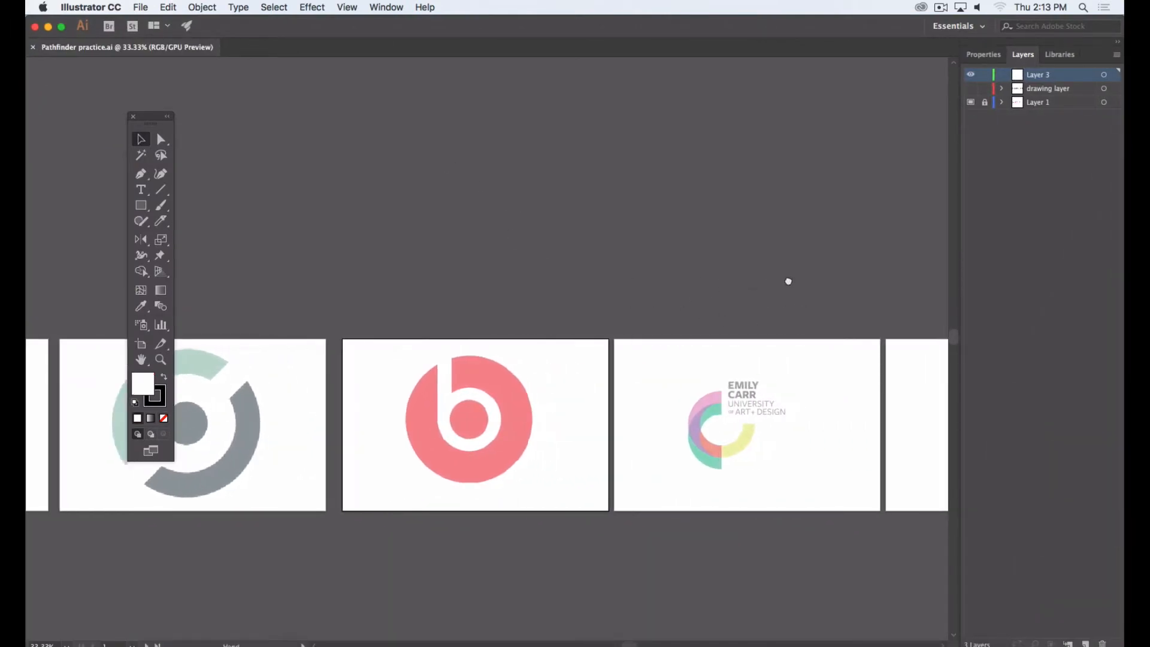
drag(788, 277, 517, 293)
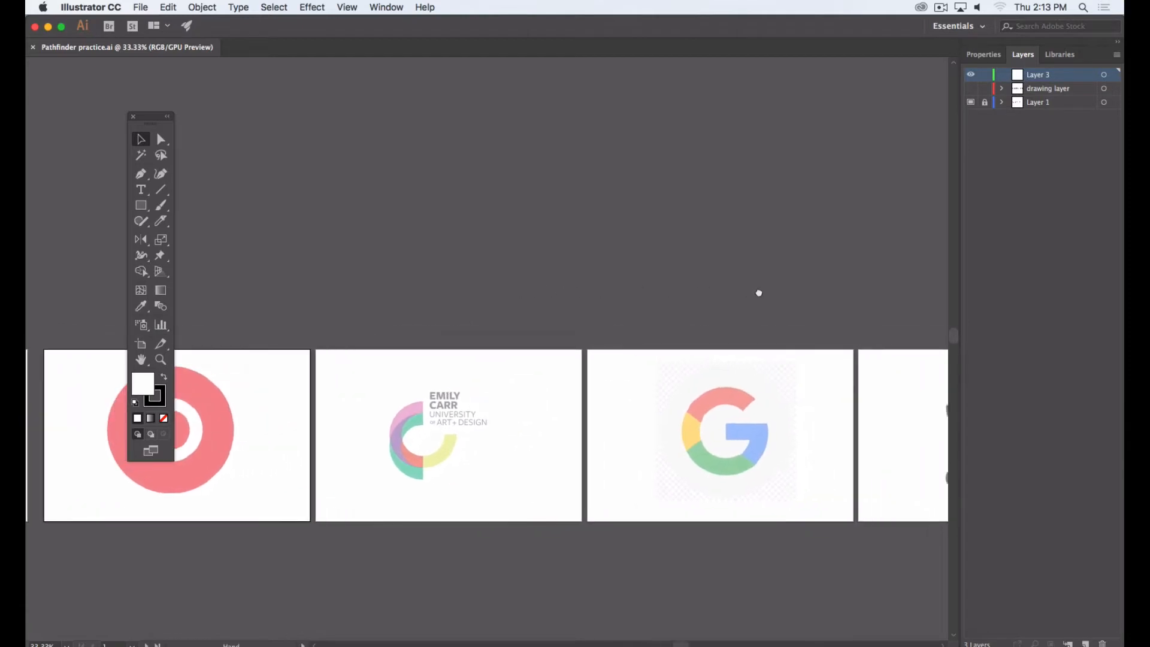
drag(757, 290, 731, 282)
drag(484, 282, 659, 281)
drag(519, 270, 902, 275)
super+double_click(463, 395)
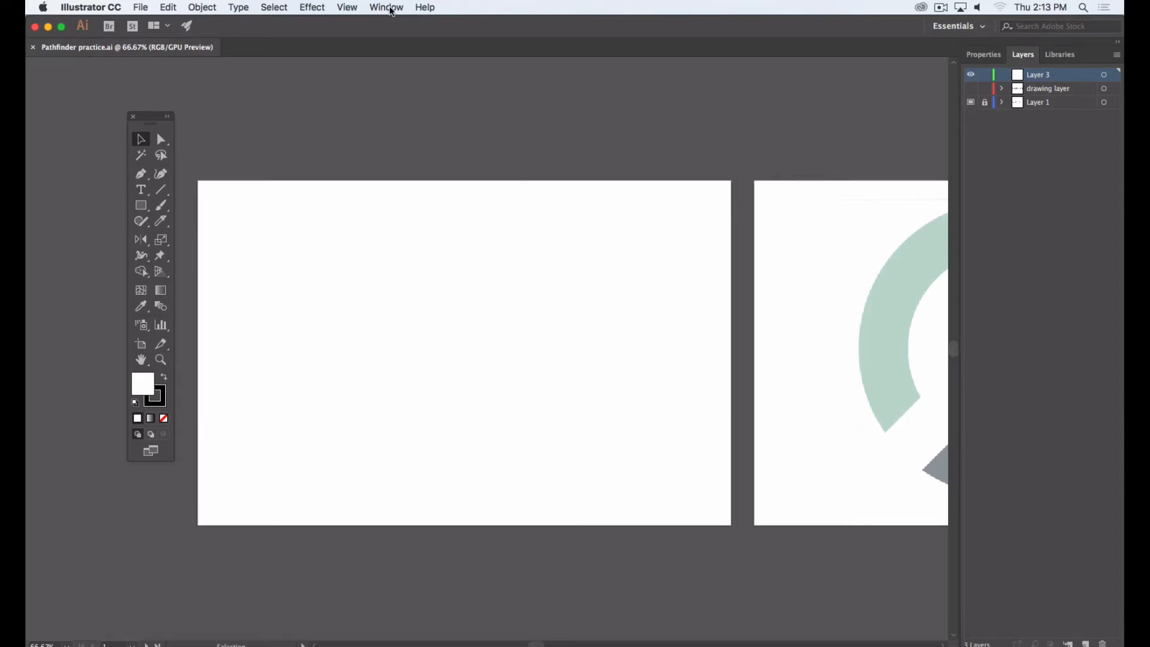
Reset the Essentials workspace to its default layout.
click(387, 6)
mouse_move(399, 68)
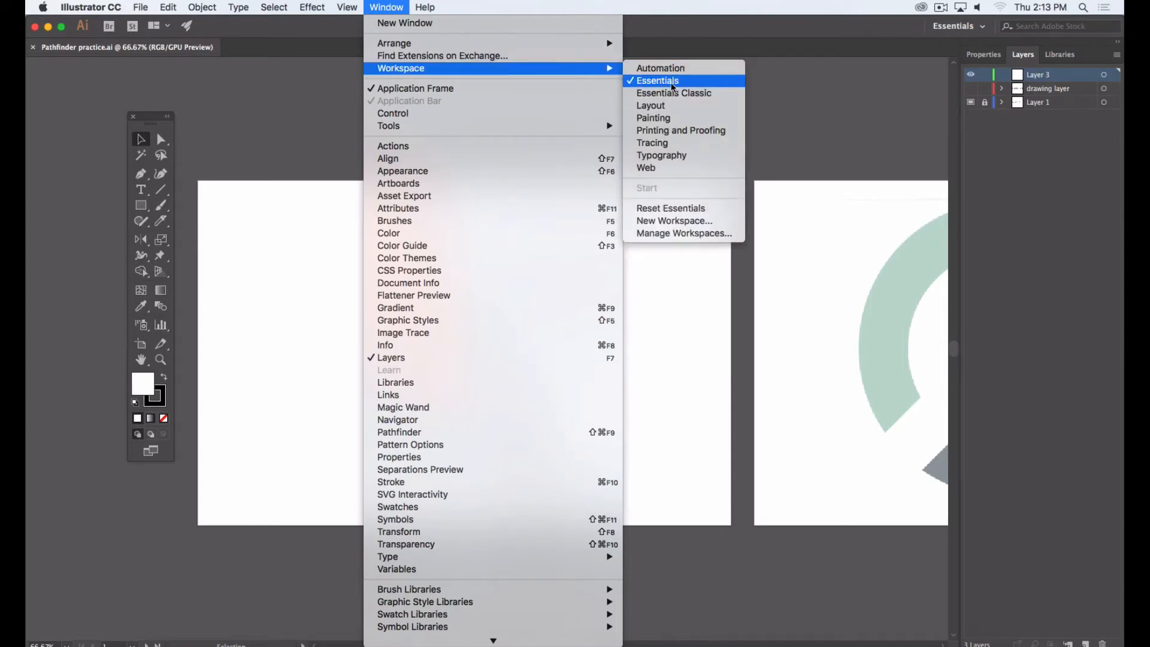
click(689, 206)
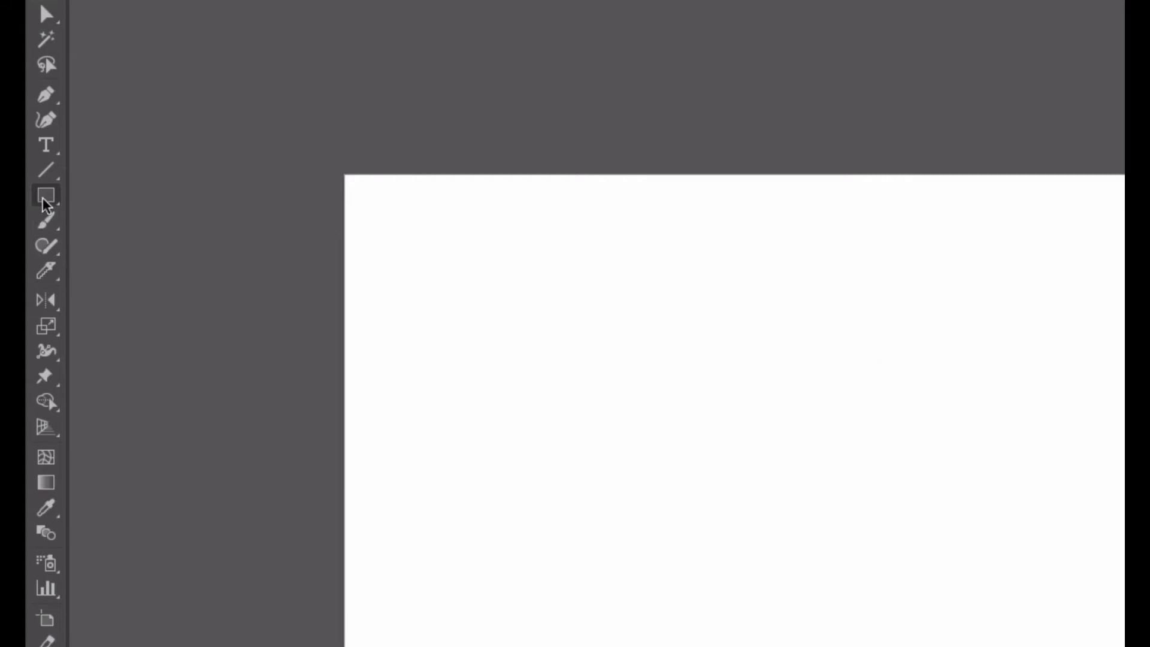
Draw a circle about 492 pt wide on the blank artboard with the Ellipse tool and remove its fill.
click(44, 203)
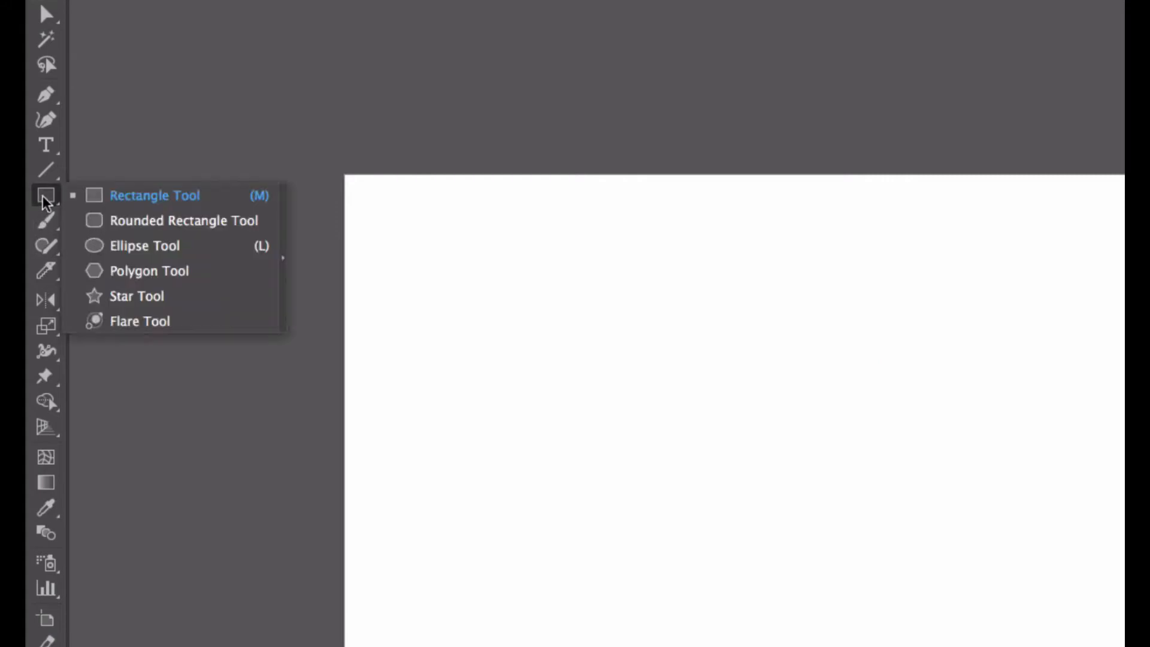
click(148, 246)
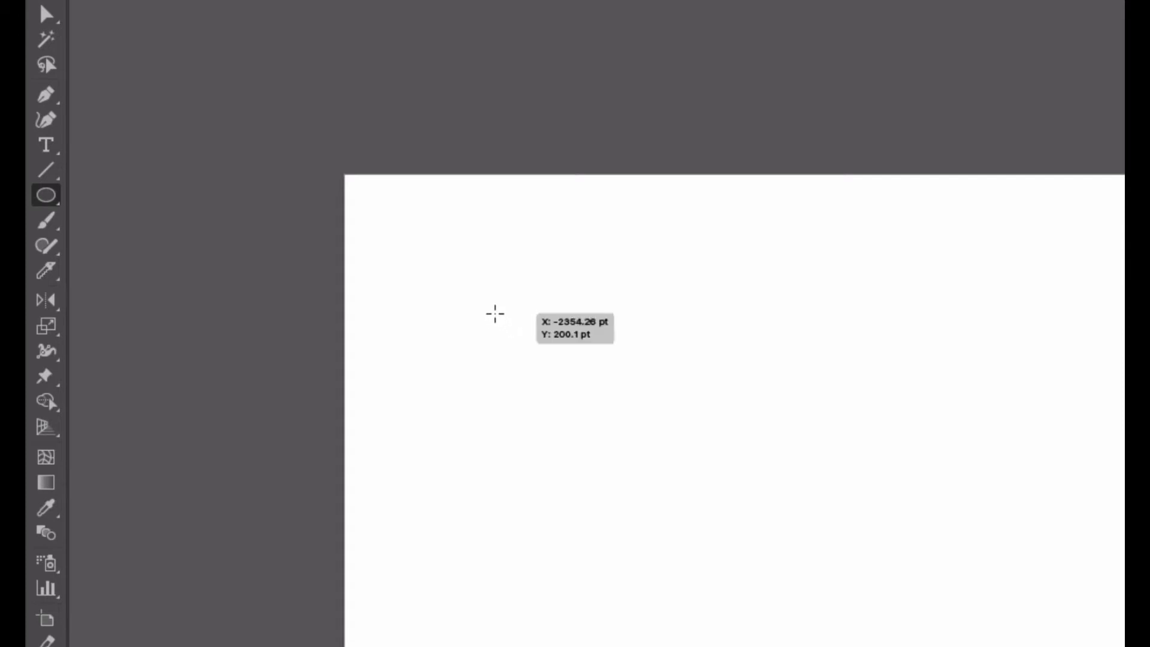
drag(474, 304, 817, 531)
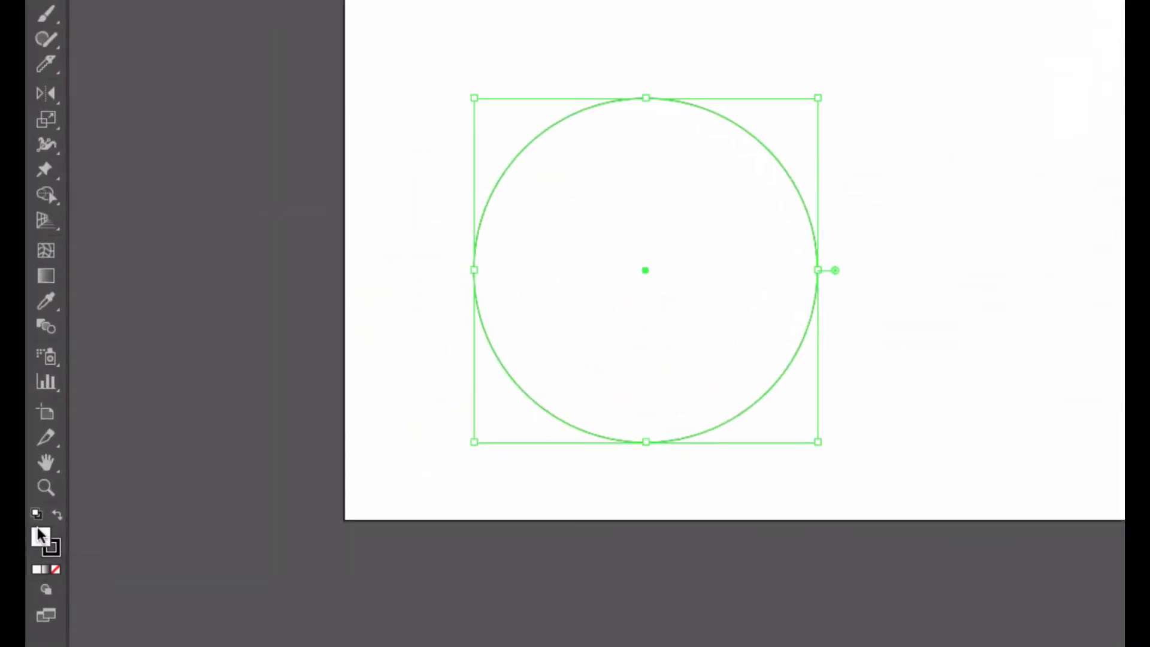
click(56, 570)
click(53, 548)
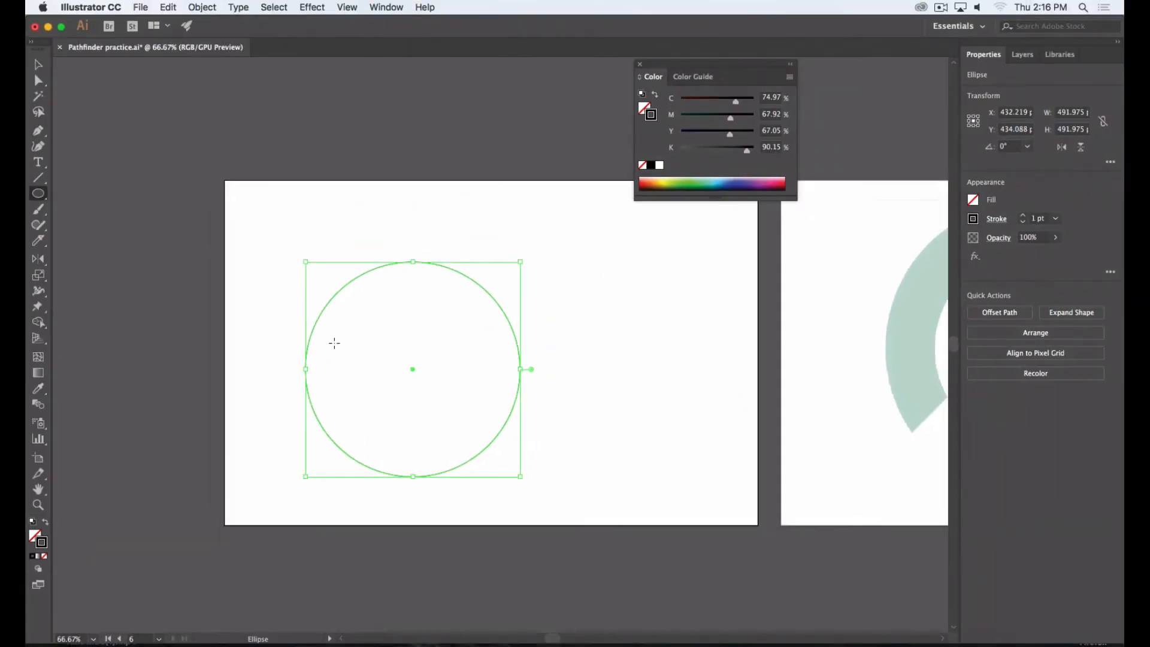
Draw a smaller circle about 323 pt wide, concentric inside the large circle, and leave both circles deselected.
drag(352, 315, 484, 423)
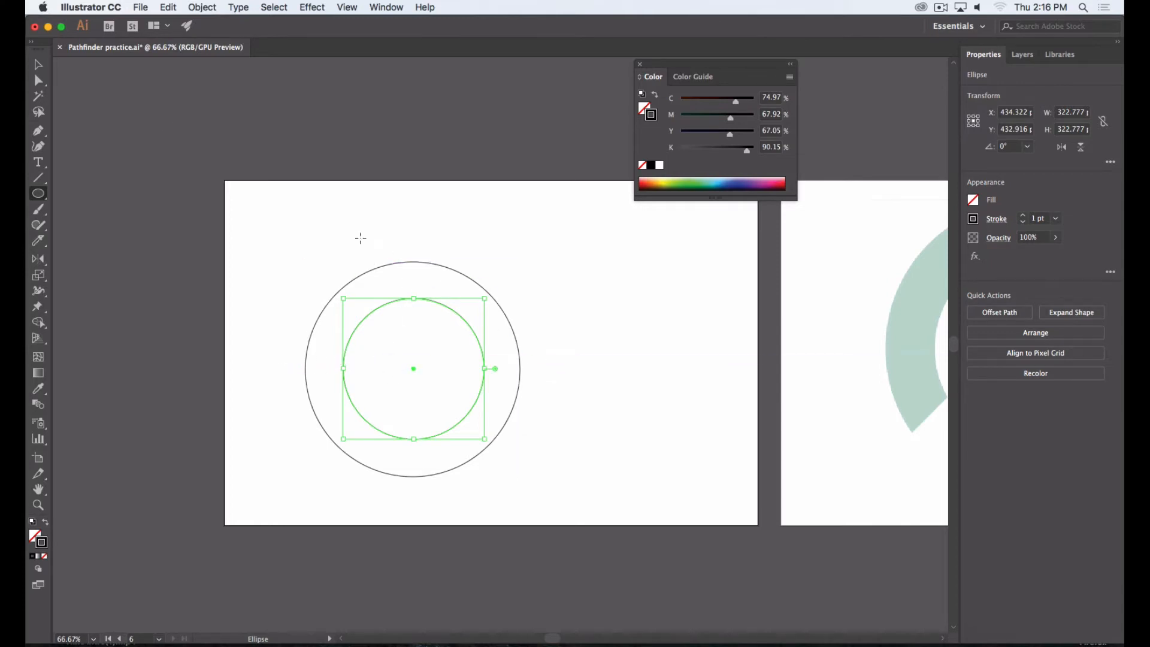
click(38, 64)
click(281, 234)
click(515, 334)
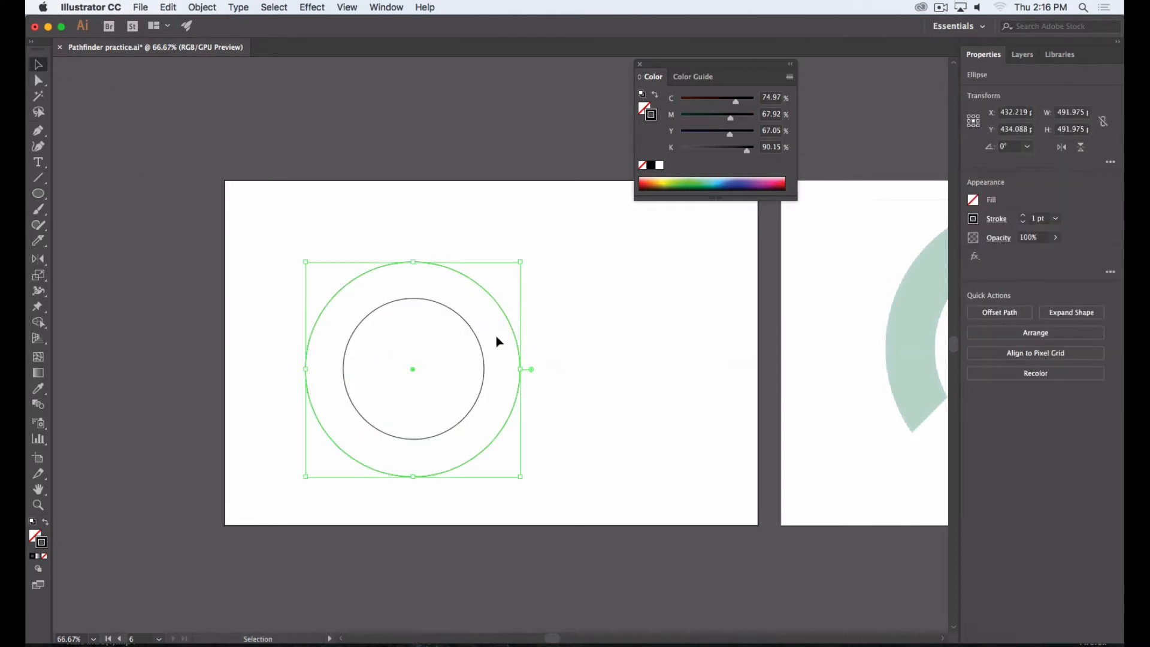
shift+click(482, 355)
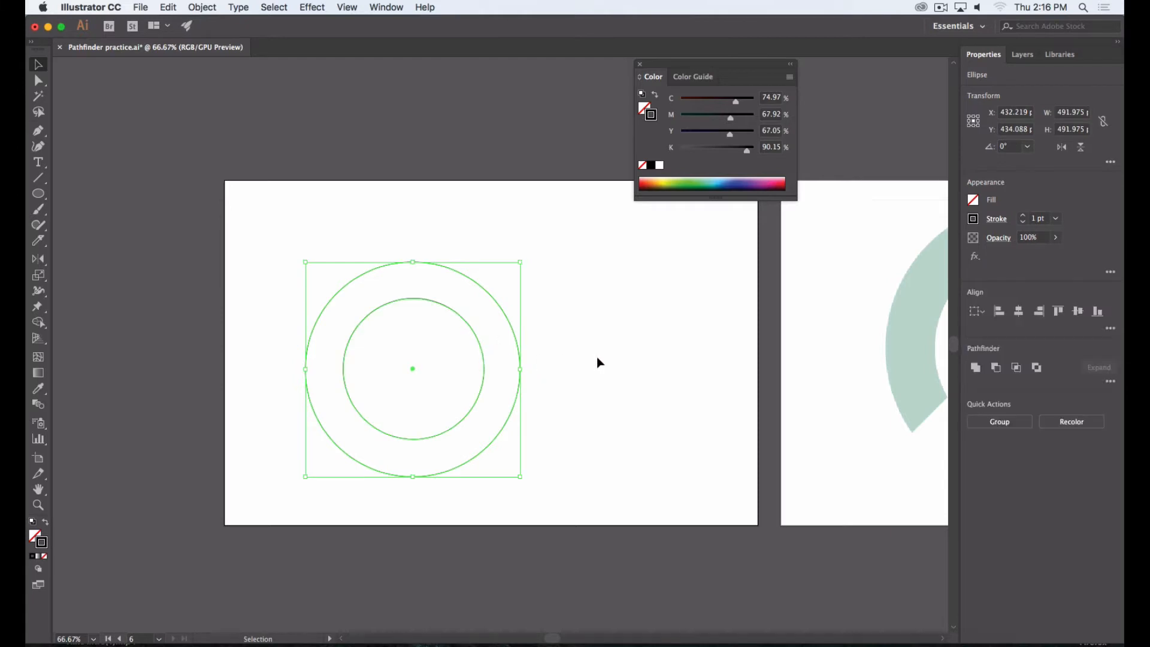
click(597, 358)
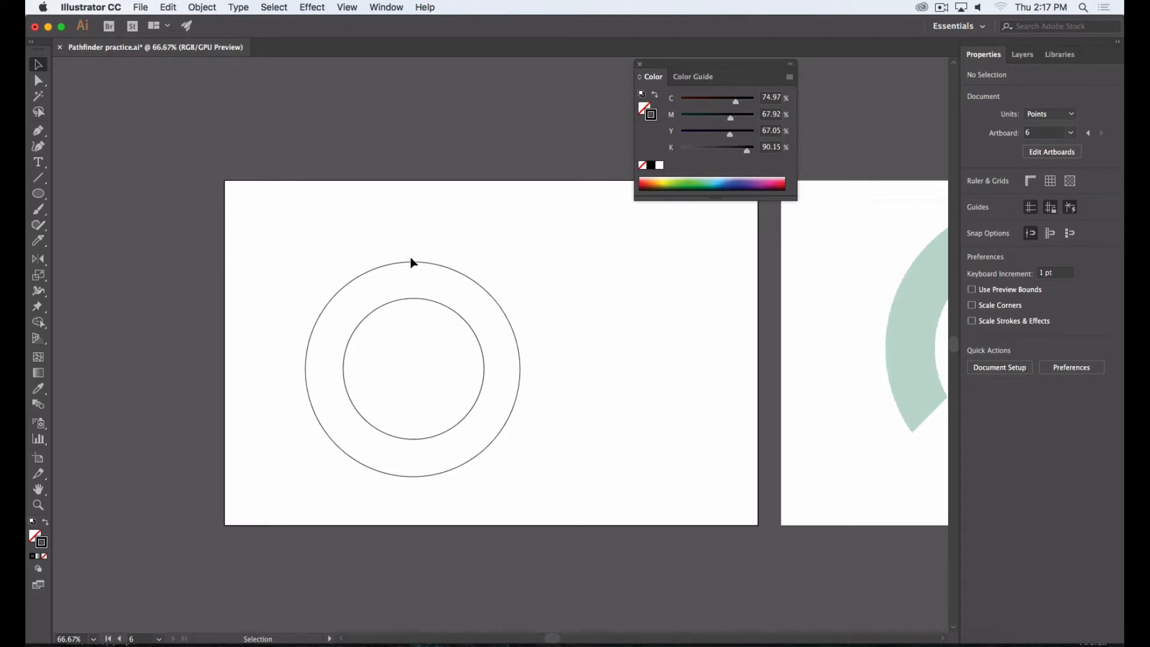
Combine the inner and outer circles into one compound path.
click(425, 301)
click(476, 325)
click(468, 324)
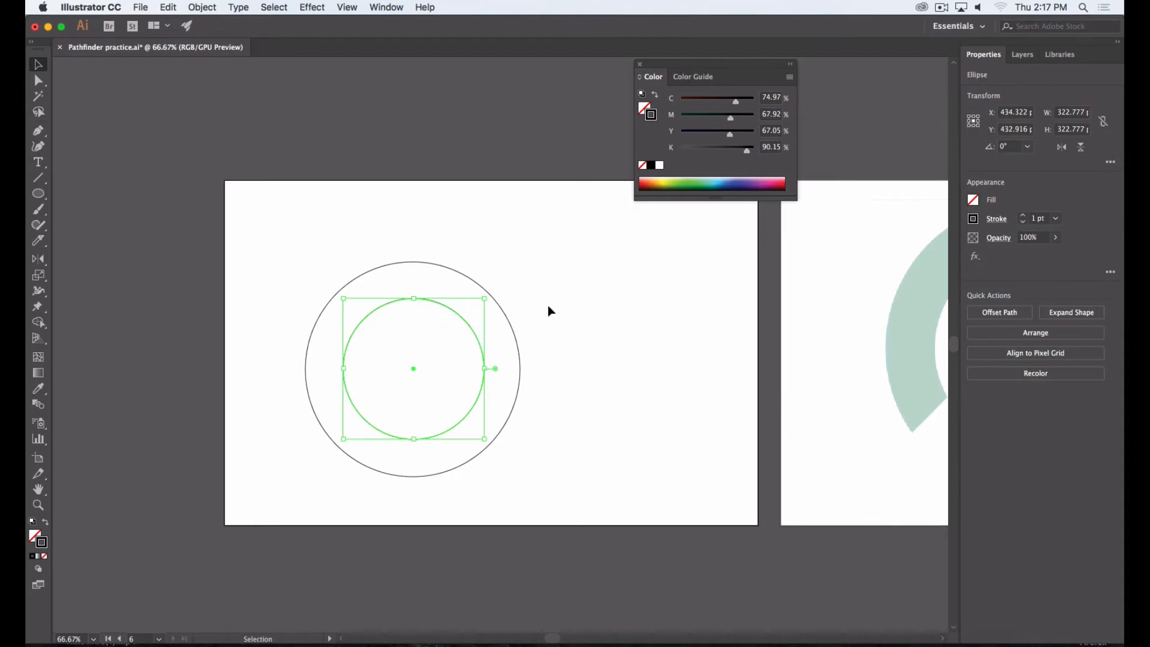
shift+click(434, 265)
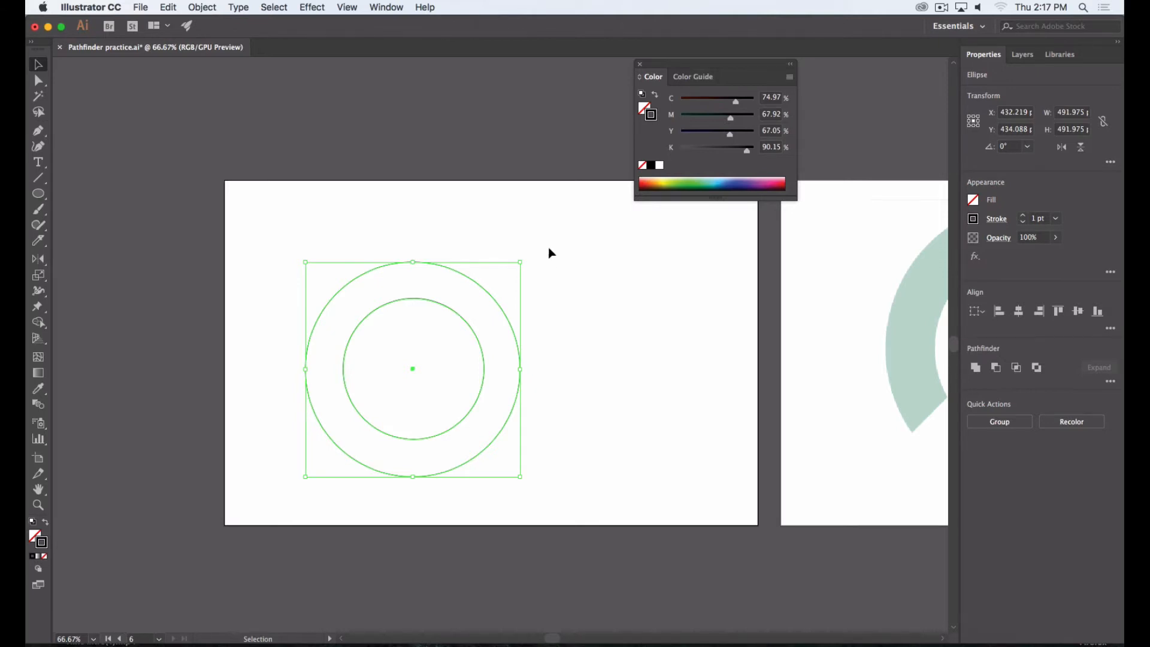
click(202, 6)
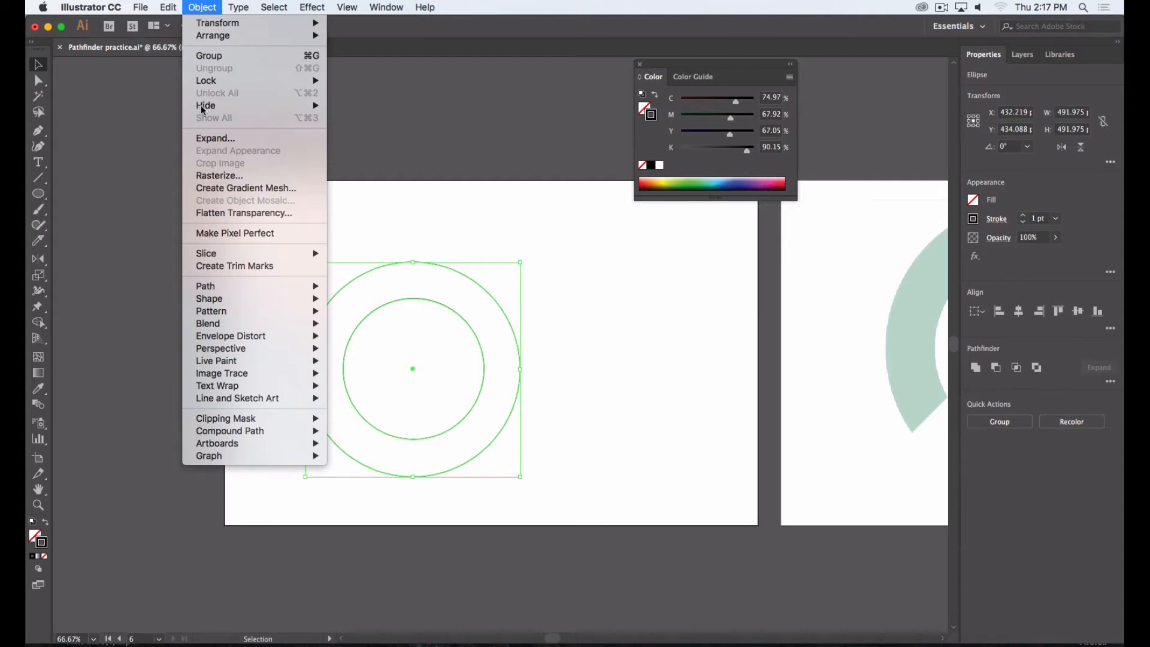
mouse_move(221, 431)
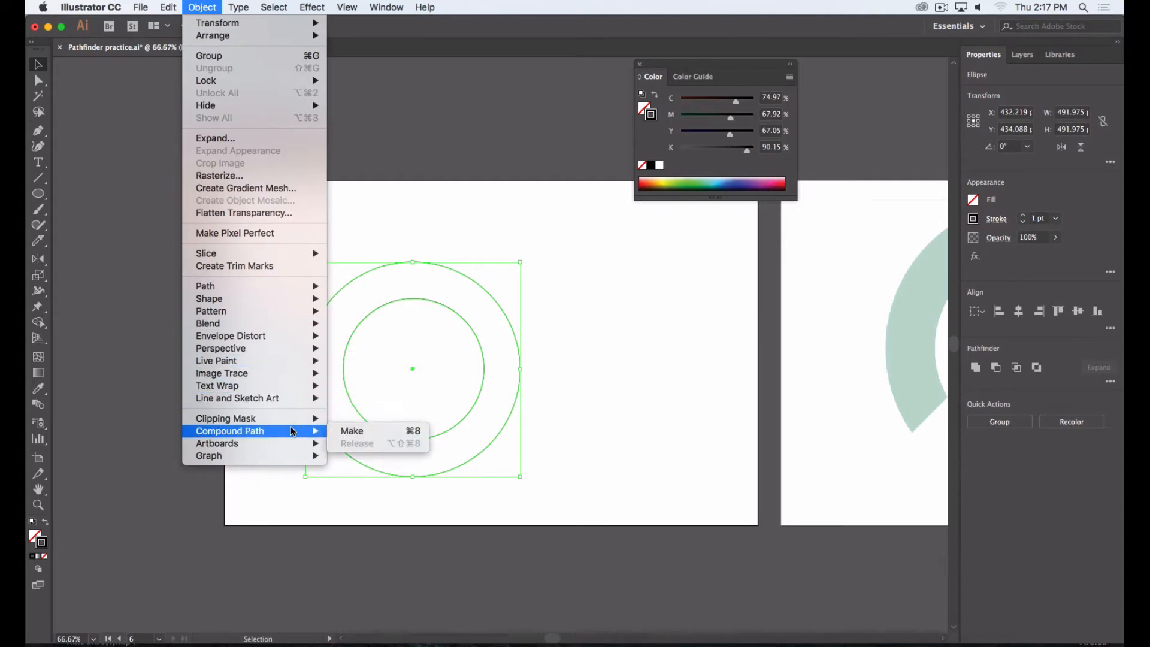
click(352, 431)
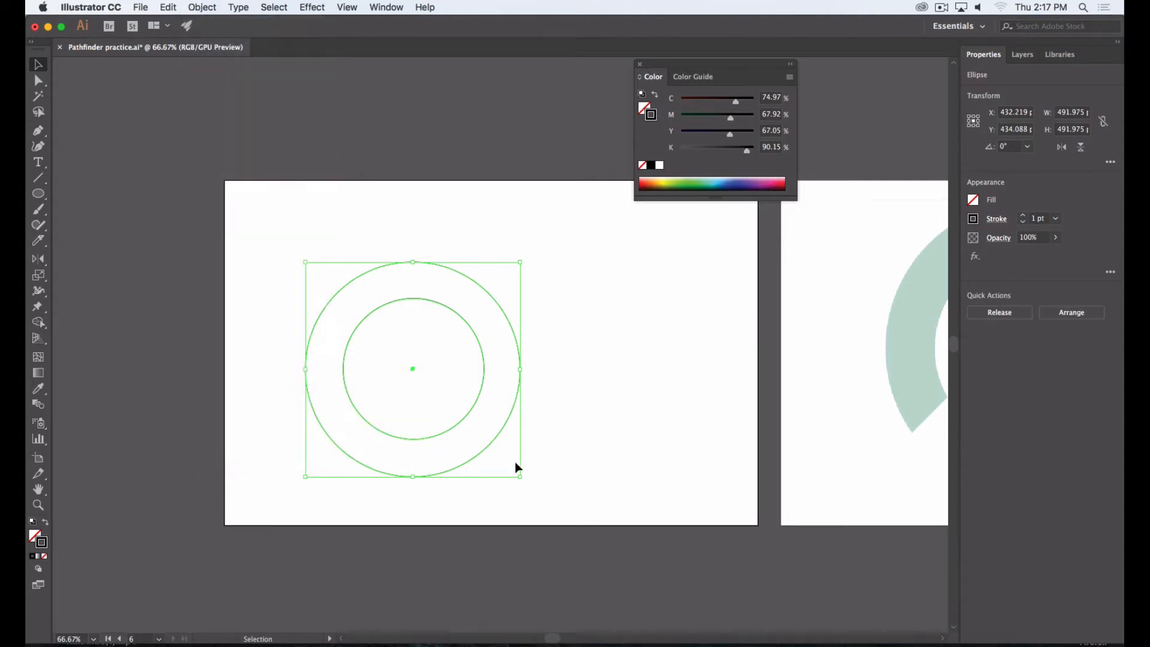
click(607, 464)
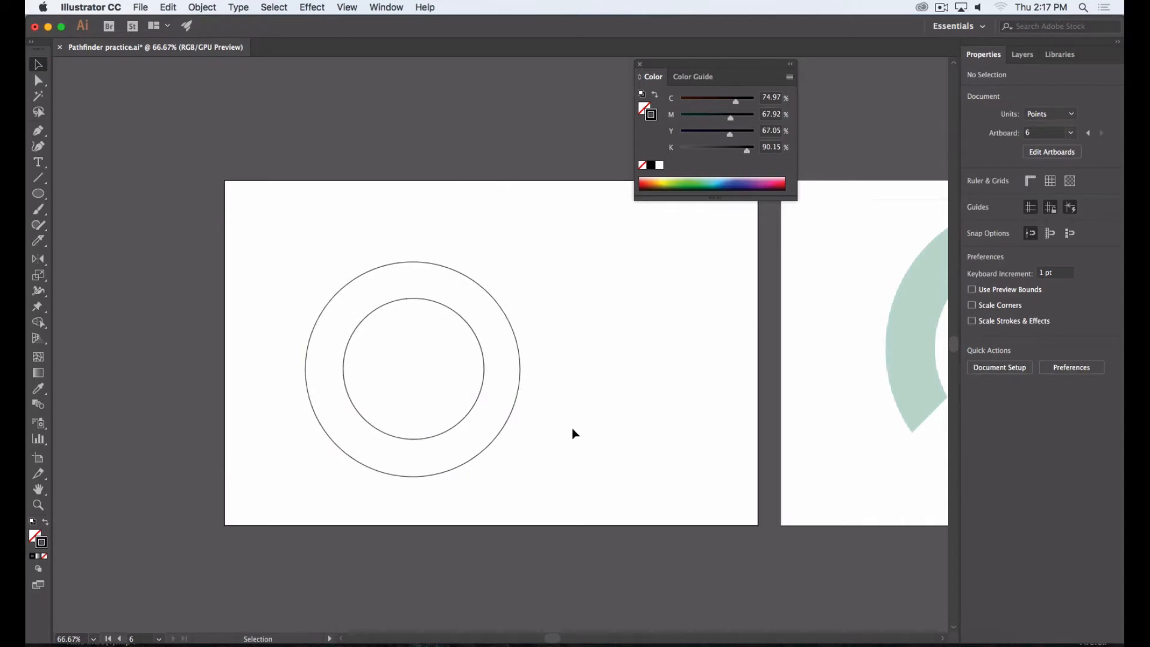
Test selecting the compound path by its outer and inner outlines.
click(515, 413)
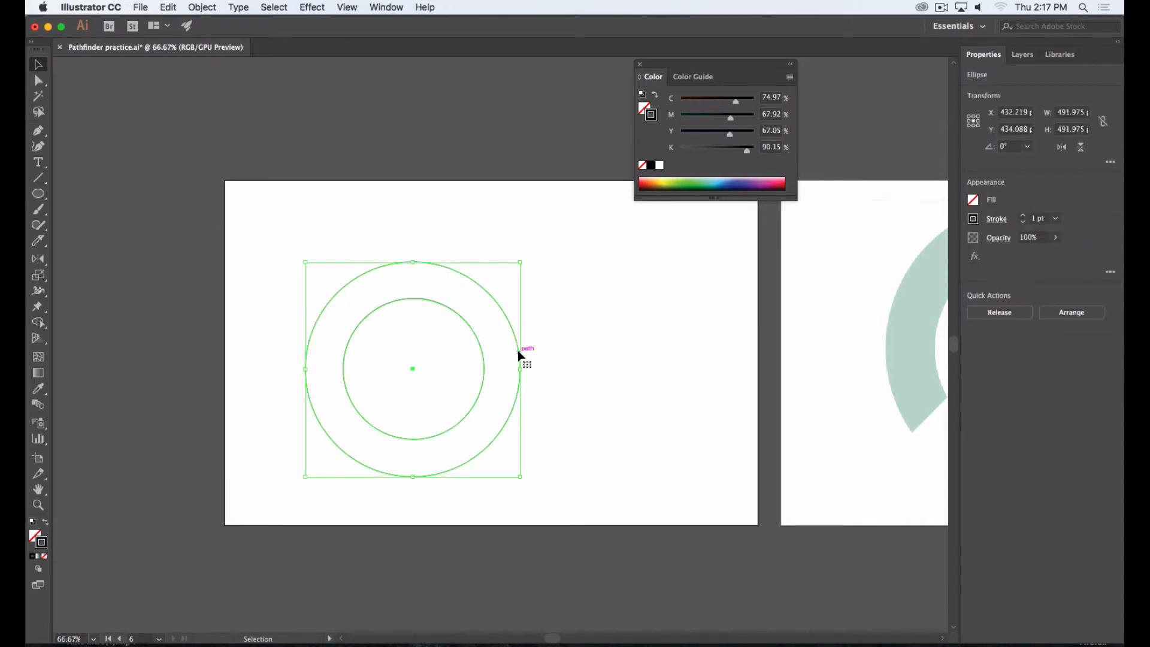
click(561, 362)
click(484, 369)
click(549, 377)
Fill the compound path with an orange swatch, trying the red swatch on the way.
click(521, 375)
click(386, 8)
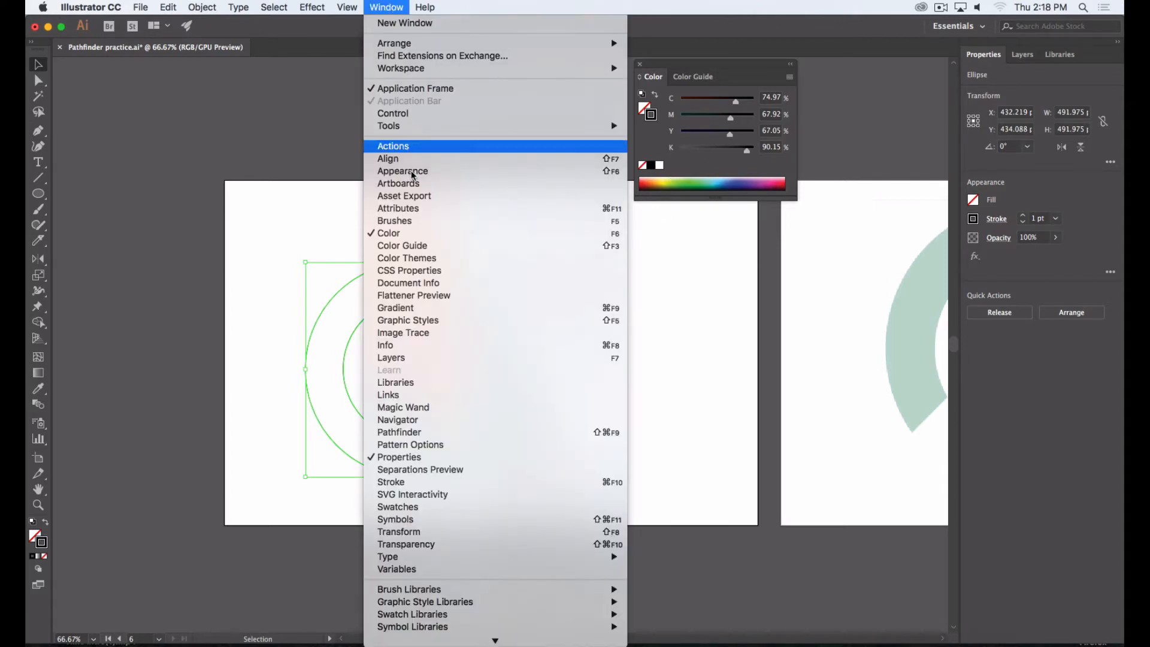
click(422, 509)
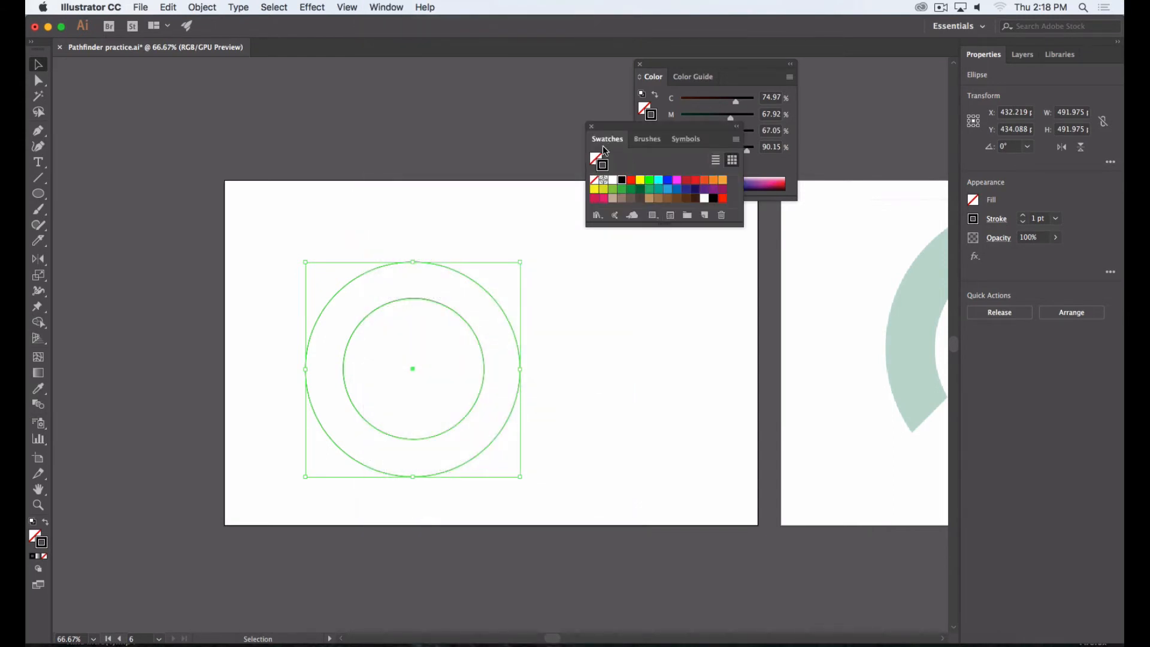
click(596, 158)
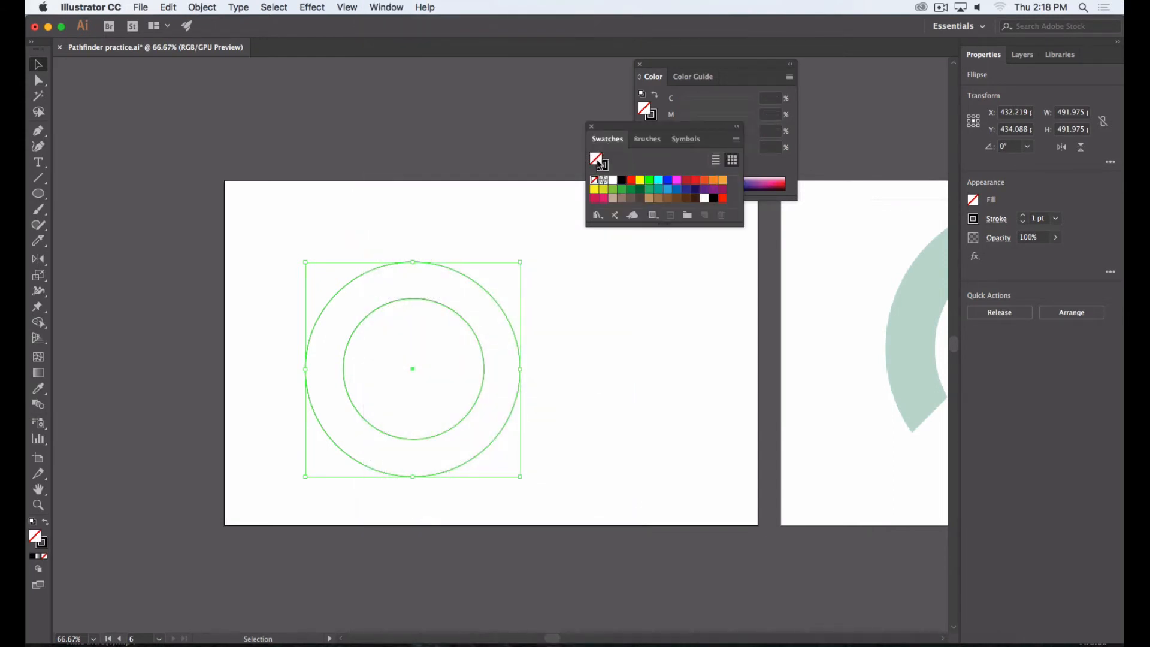
click(676, 189)
click(695, 179)
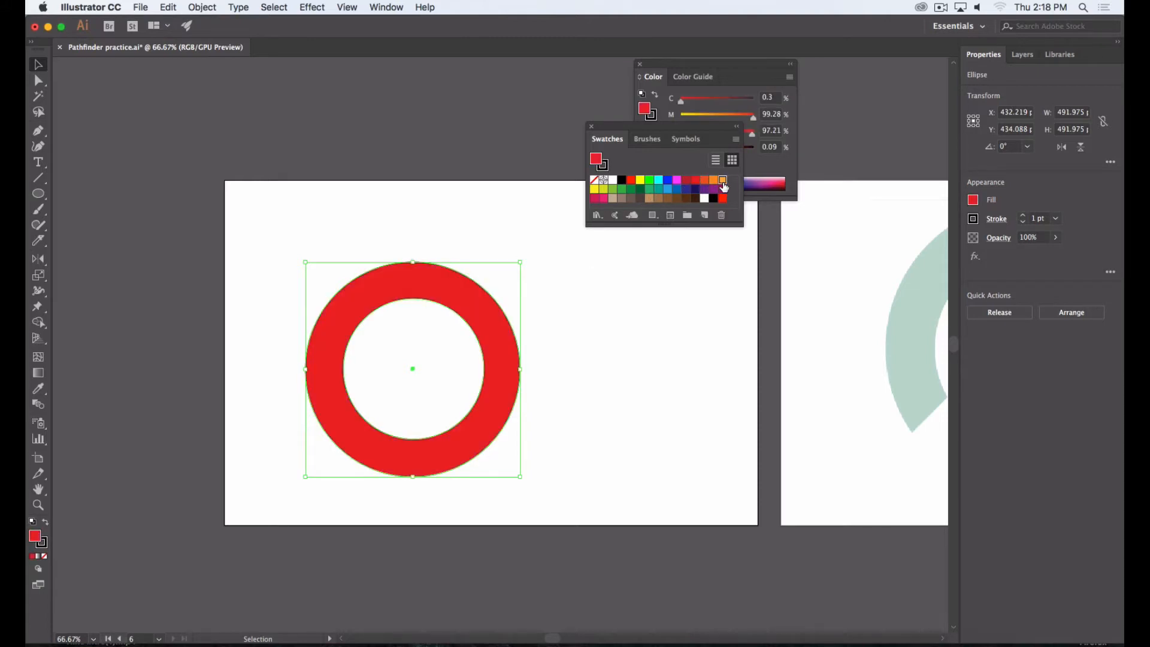
click(713, 180)
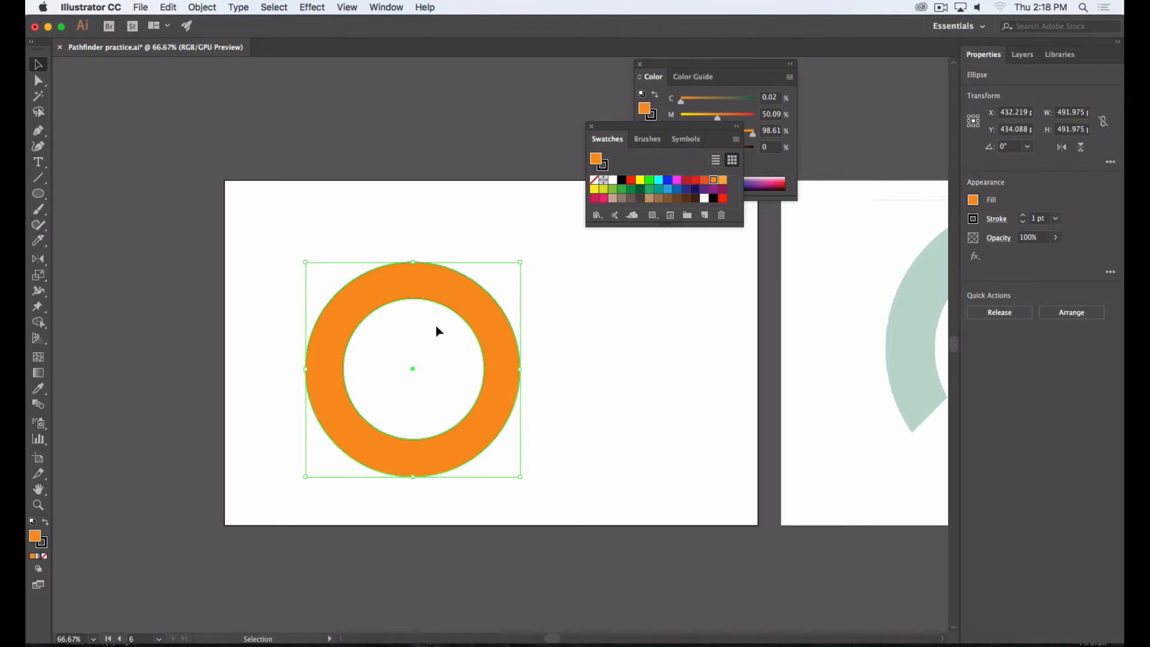
click(603, 328)
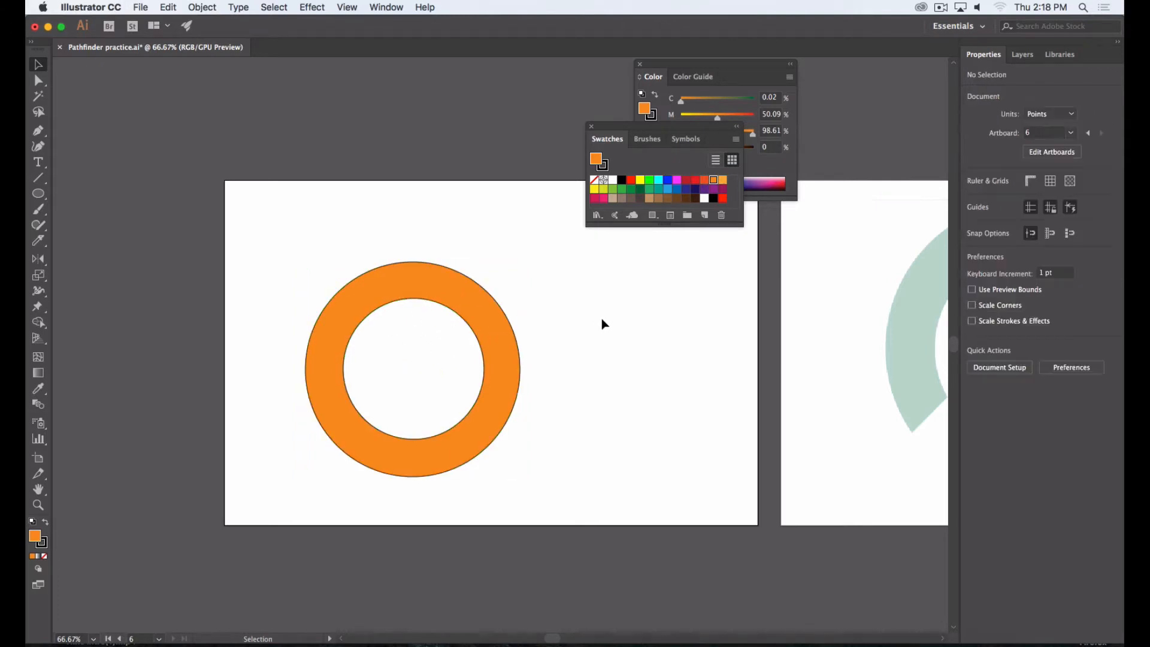
Move the orange ring over the green arc on the neighbouring artboard and back to the first artboard.
click(511, 377)
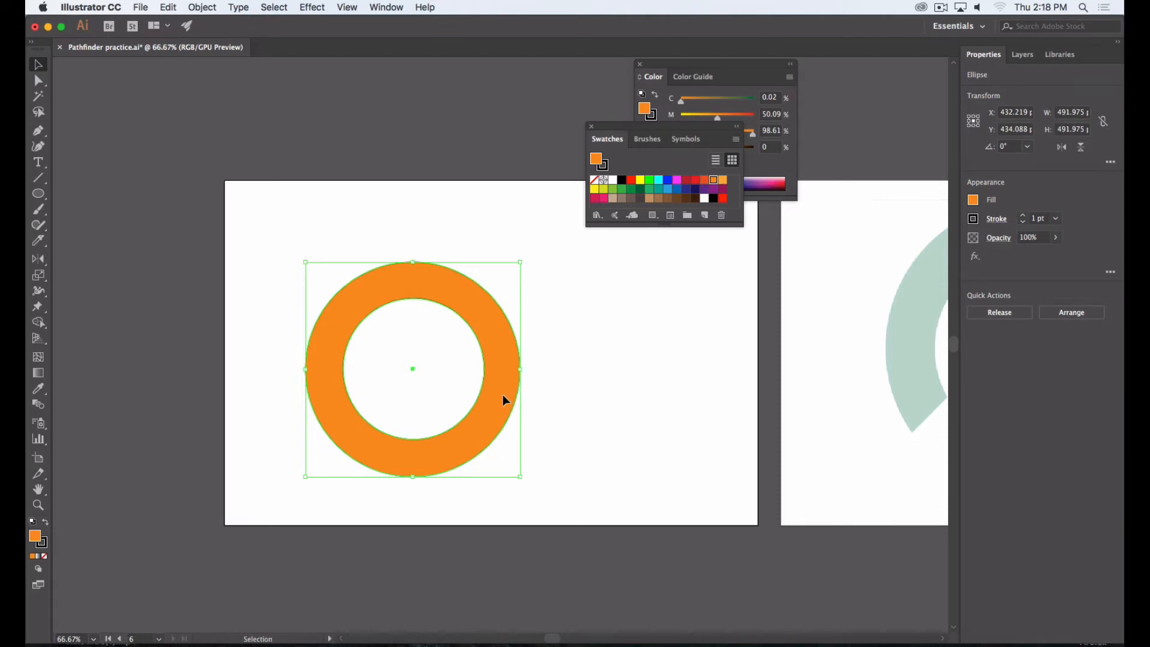
drag(503, 398, 902, 381)
drag(936, 373, 936, 373)
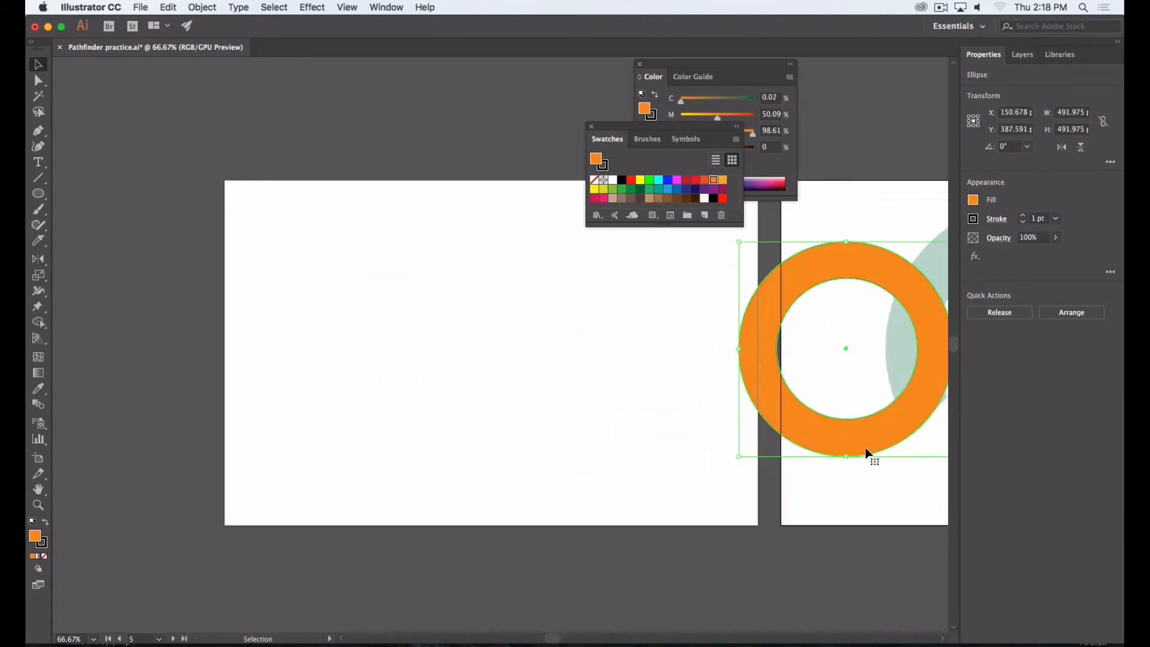
drag(863, 449, 494, 433)
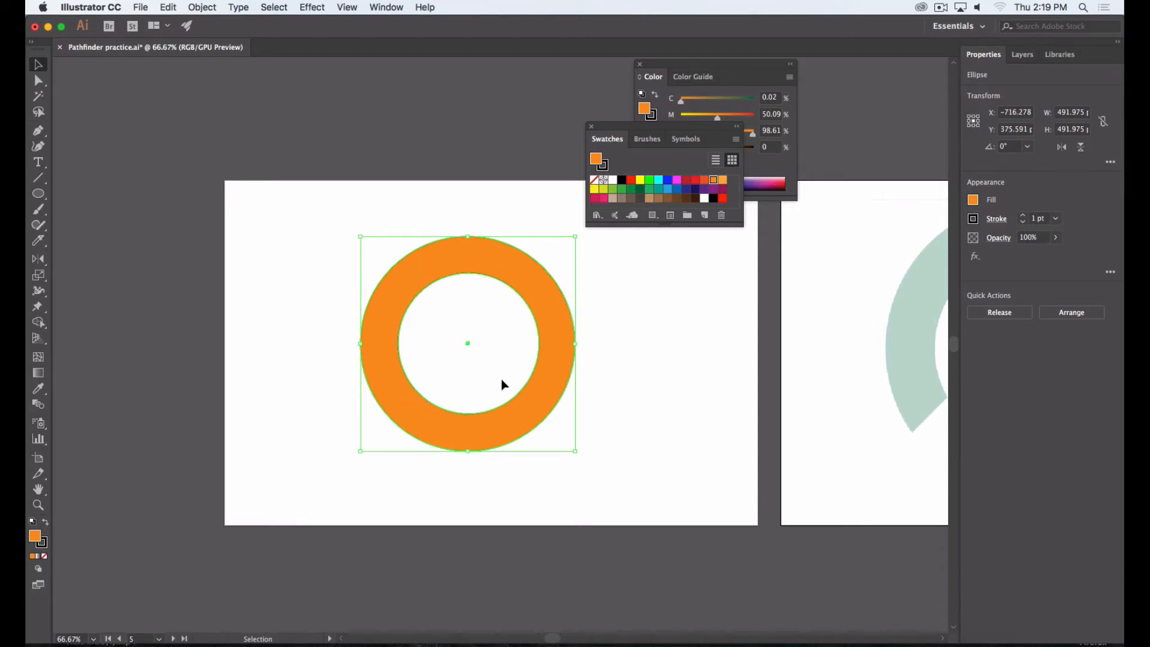
Delete the orange ring from the first artboard.
click(615, 411)
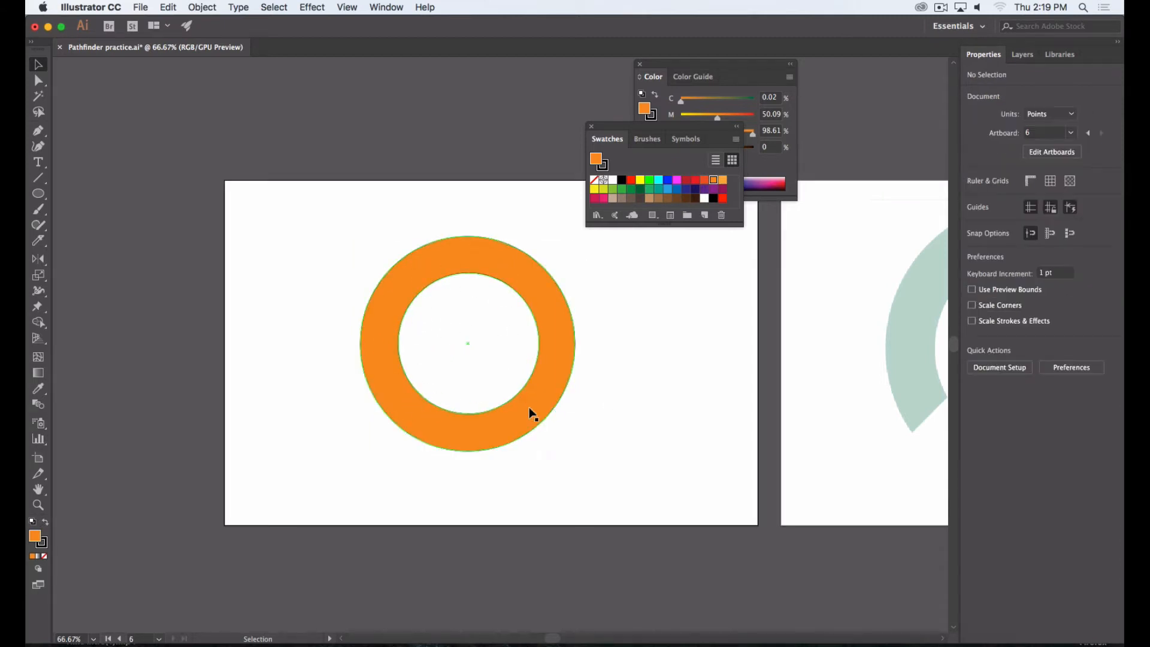
click(531, 407)
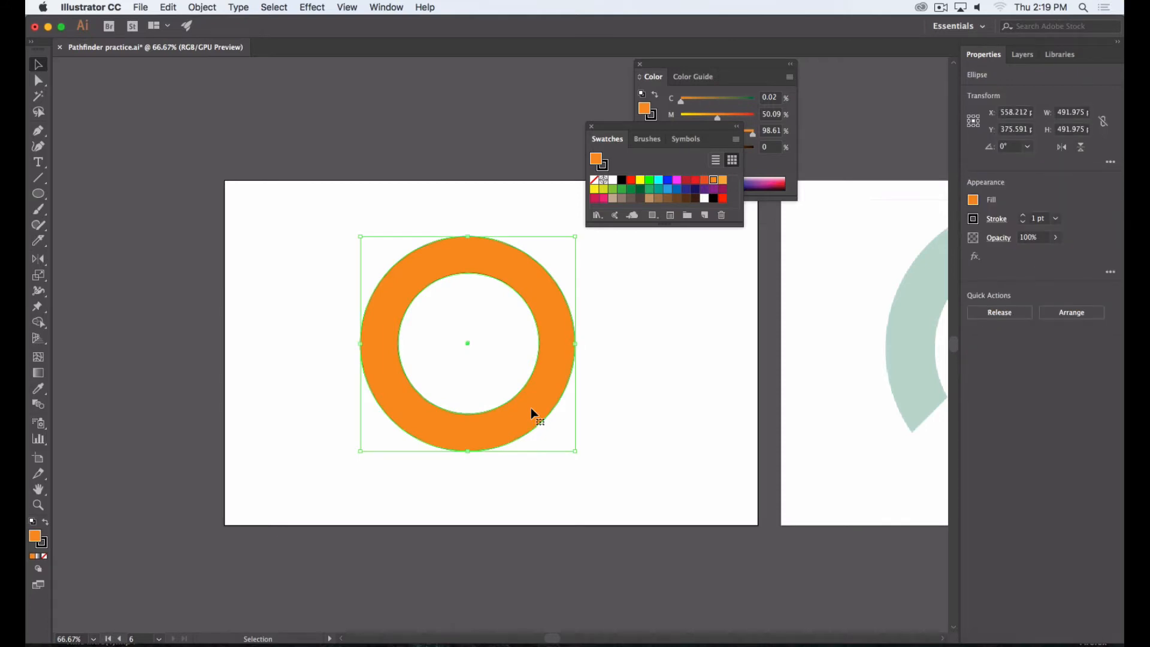
key(Delete)
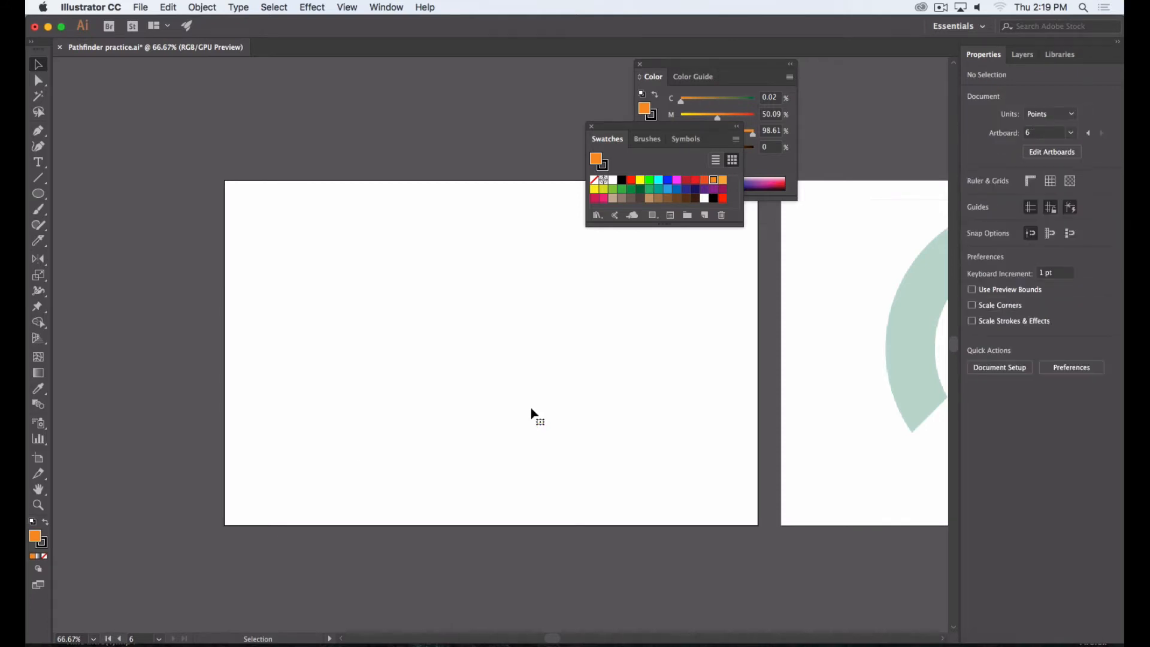
Draw a rectangle on the now empty artboard with the Rectangle tool and set its fill to none.
click(38, 198)
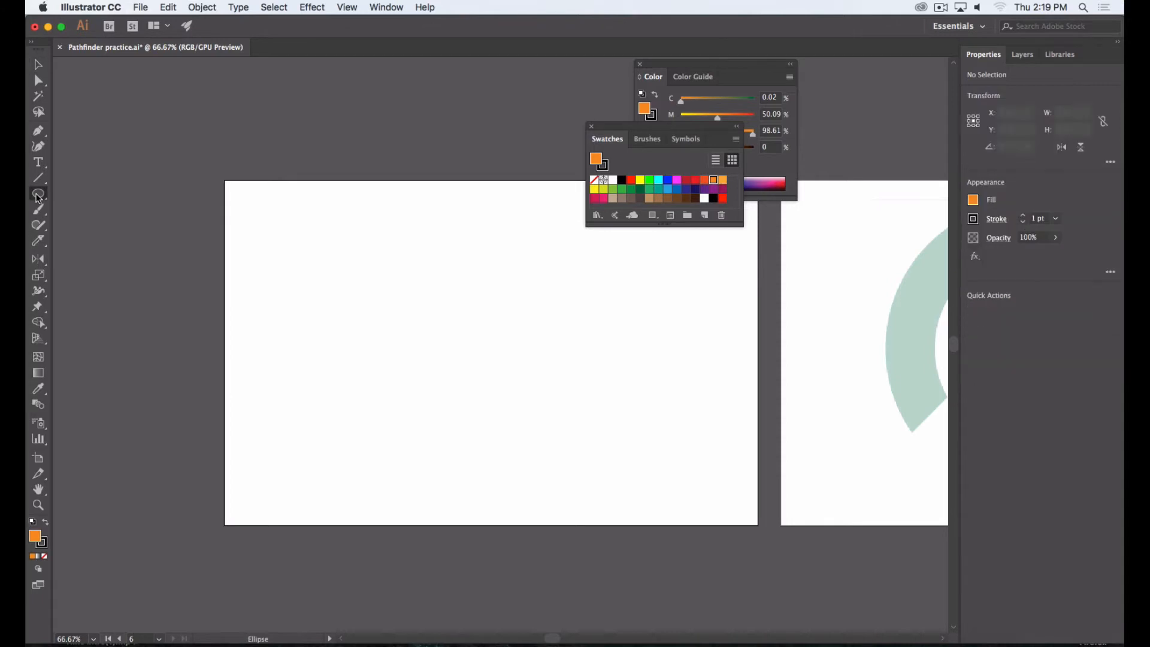
click(37, 198)
click(94, 193)
drag(315, 258, 488, 398)
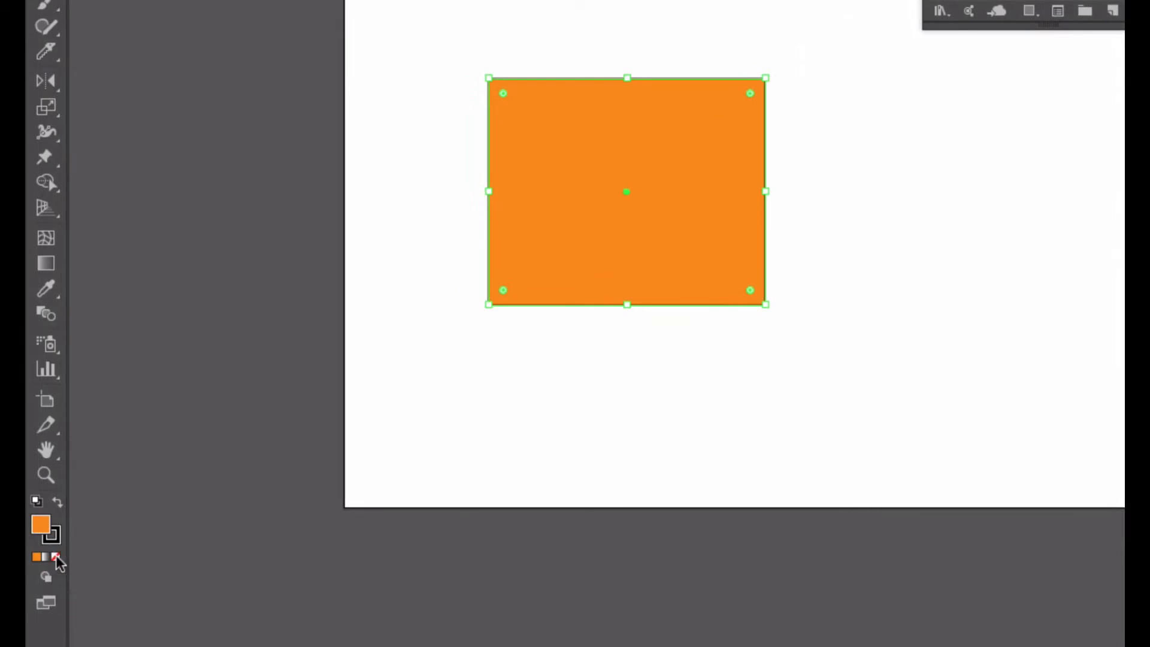
click(56, 557)
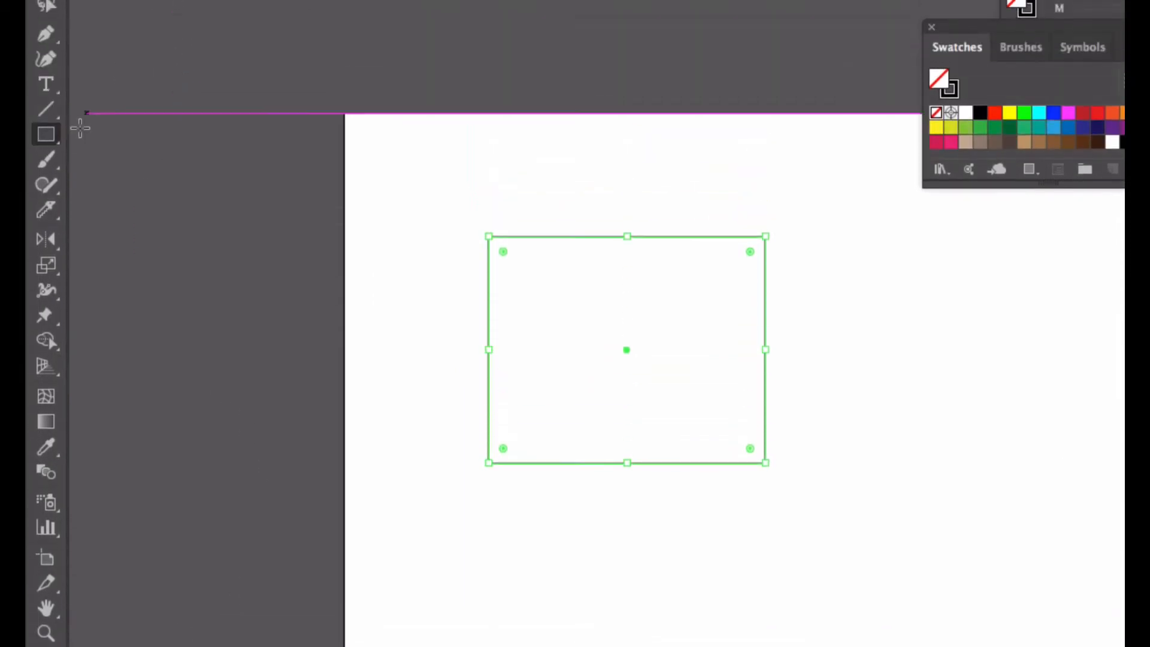
Draw a hexagon about 327 pt wide with the Polygon tool and move it to overlap the rectangle's right side.
click(51, 37)
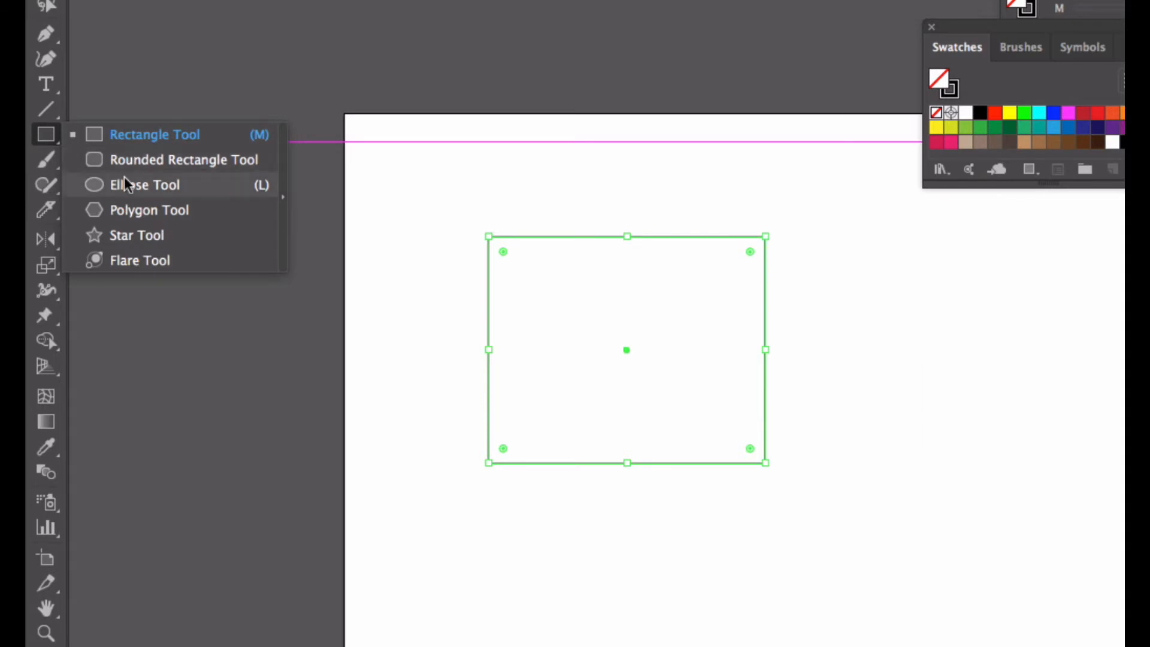
click(134, 209)
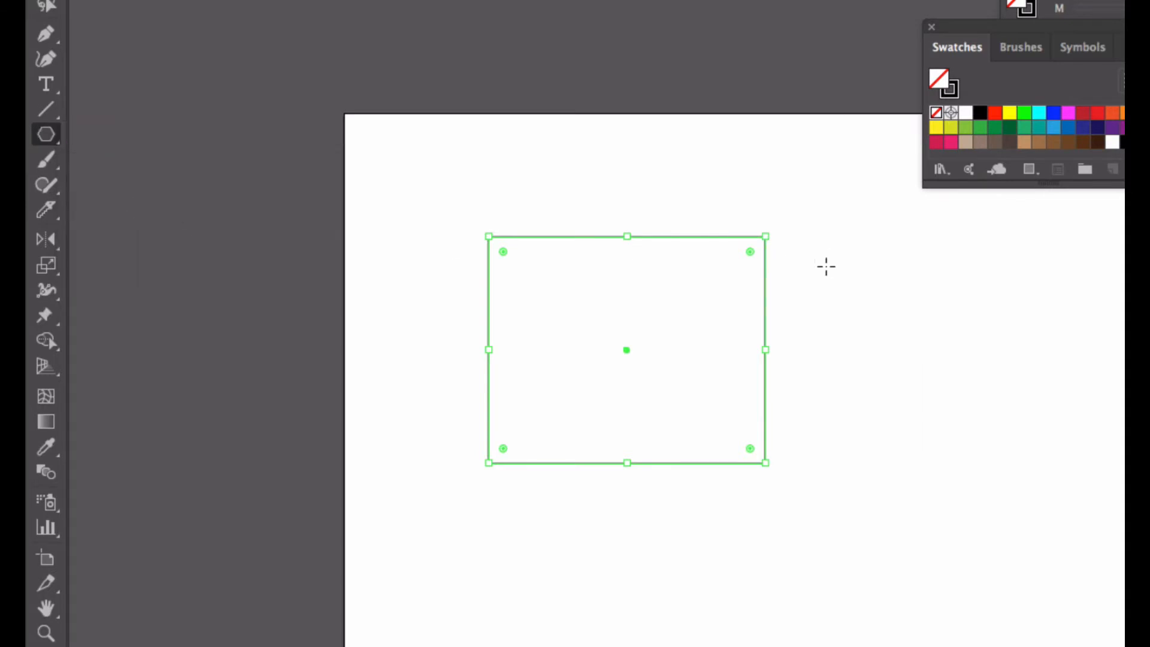
drag(952, 282, 868, 357)
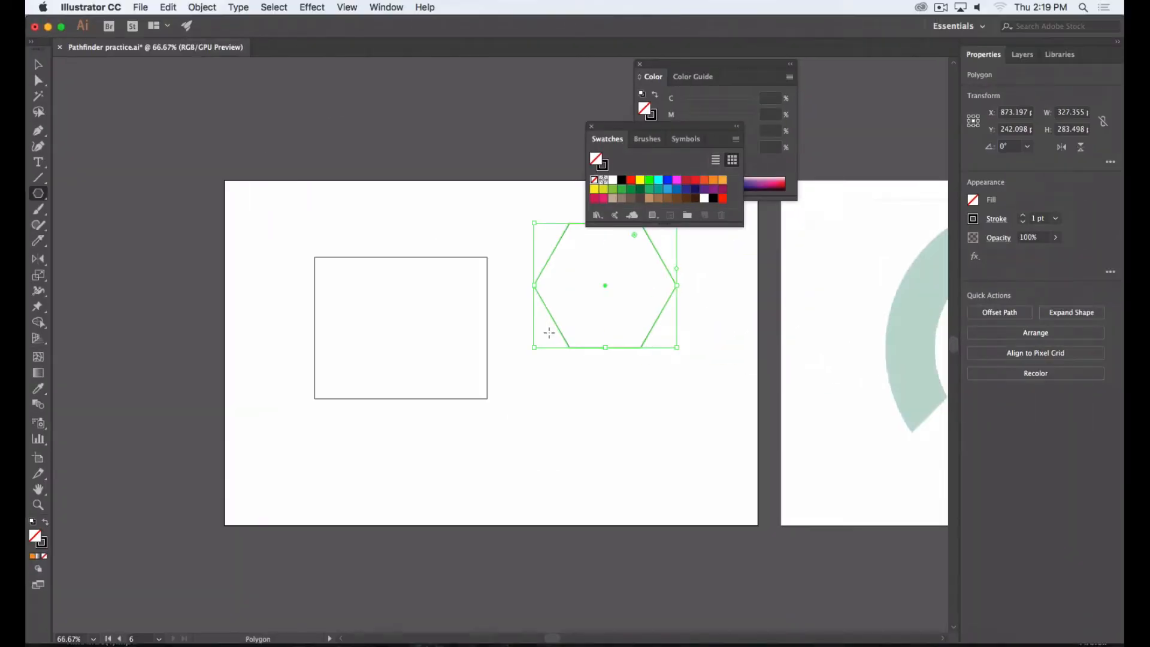
click(38, 65)
drag(644, 347, 568, 362)
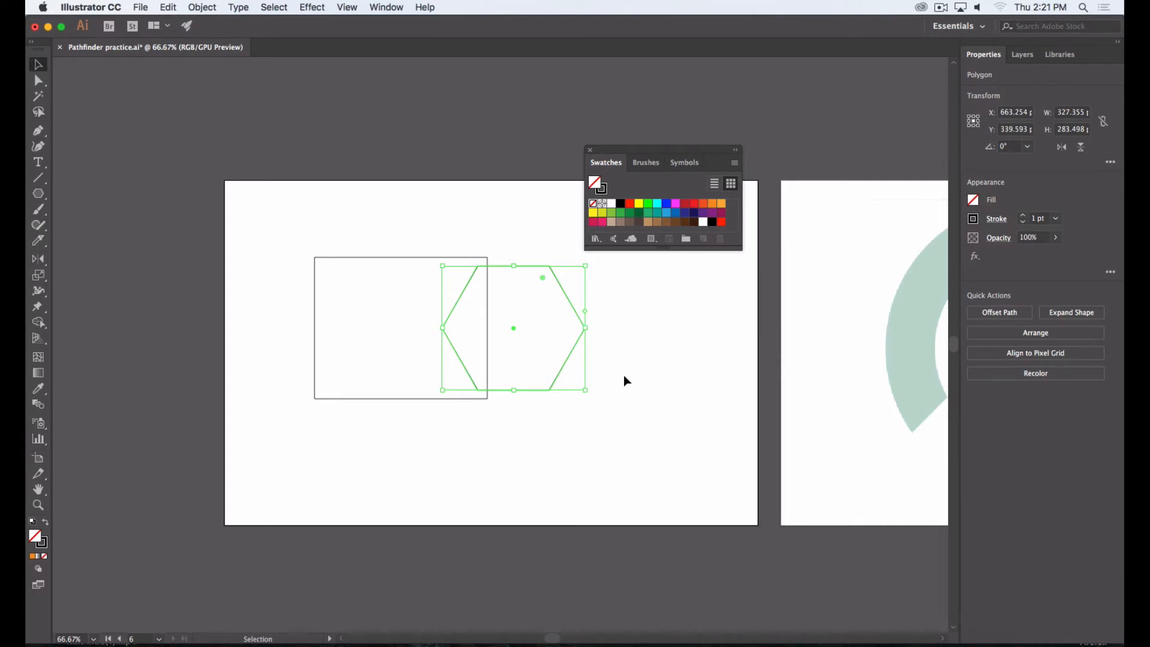
Put away the floating swatches and bring up the Pathfinder controls beside the hexagon.
click(591, 150)
click(631, 330)
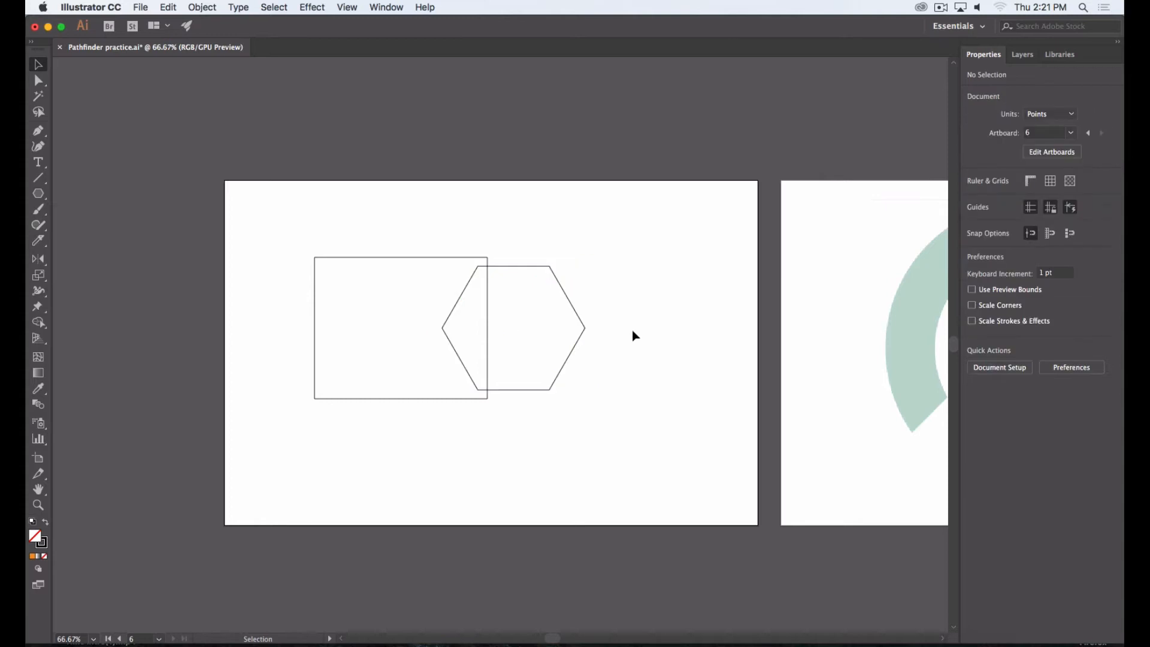
click(392, 8)
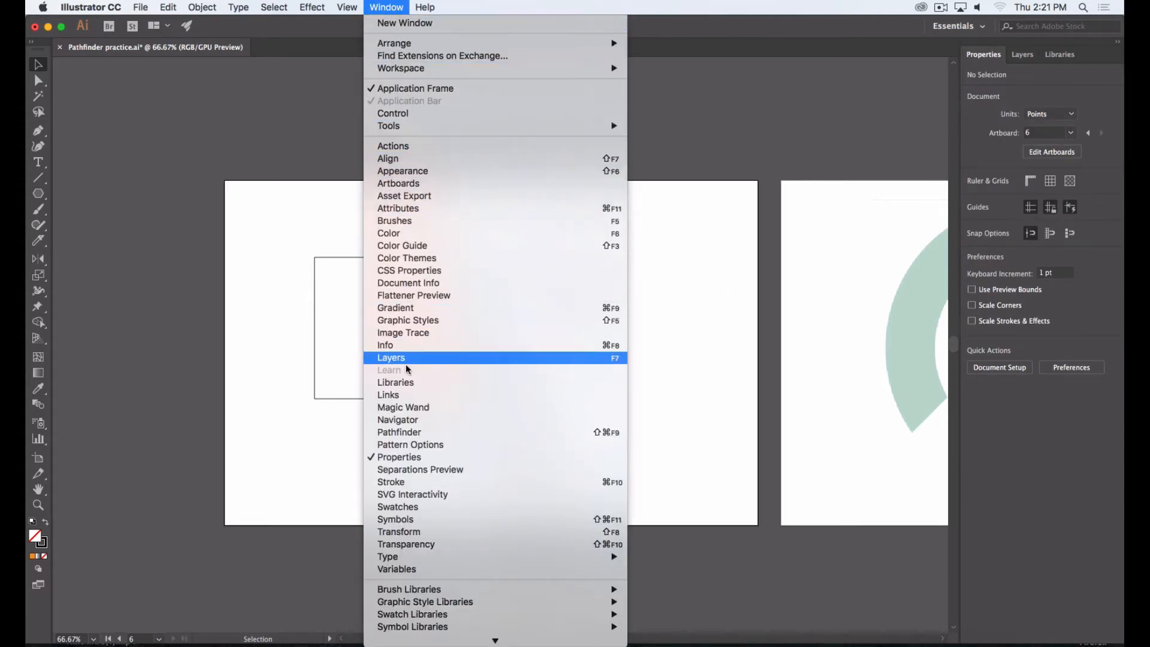
click(418, 432)
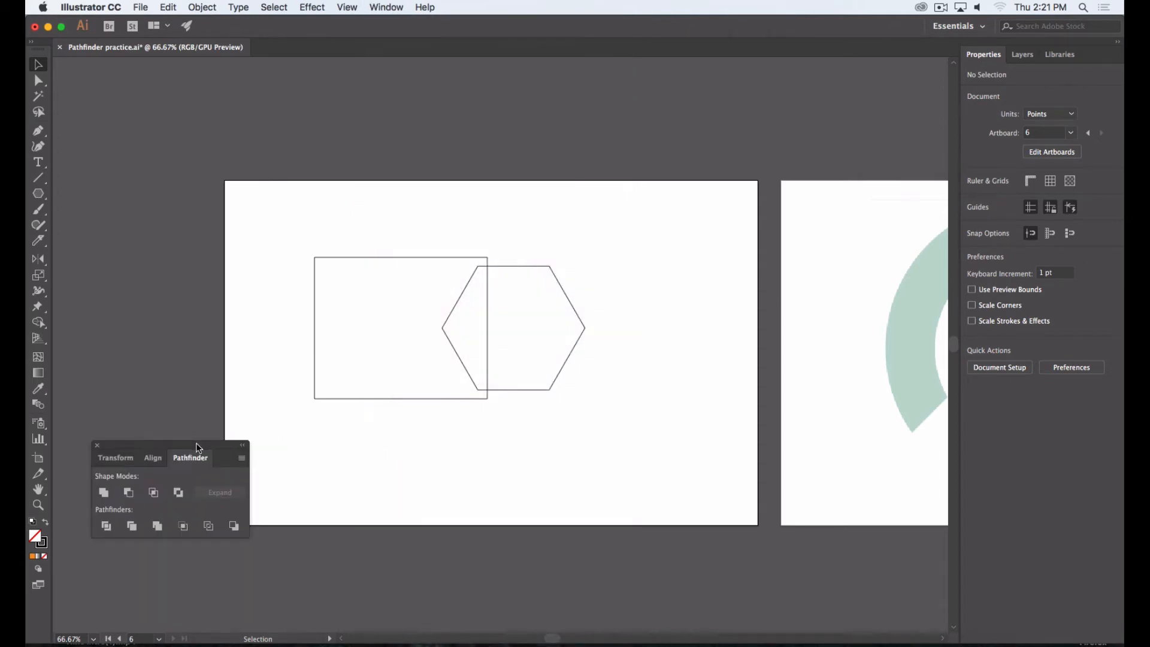
drag(197, 443, 702, 282)
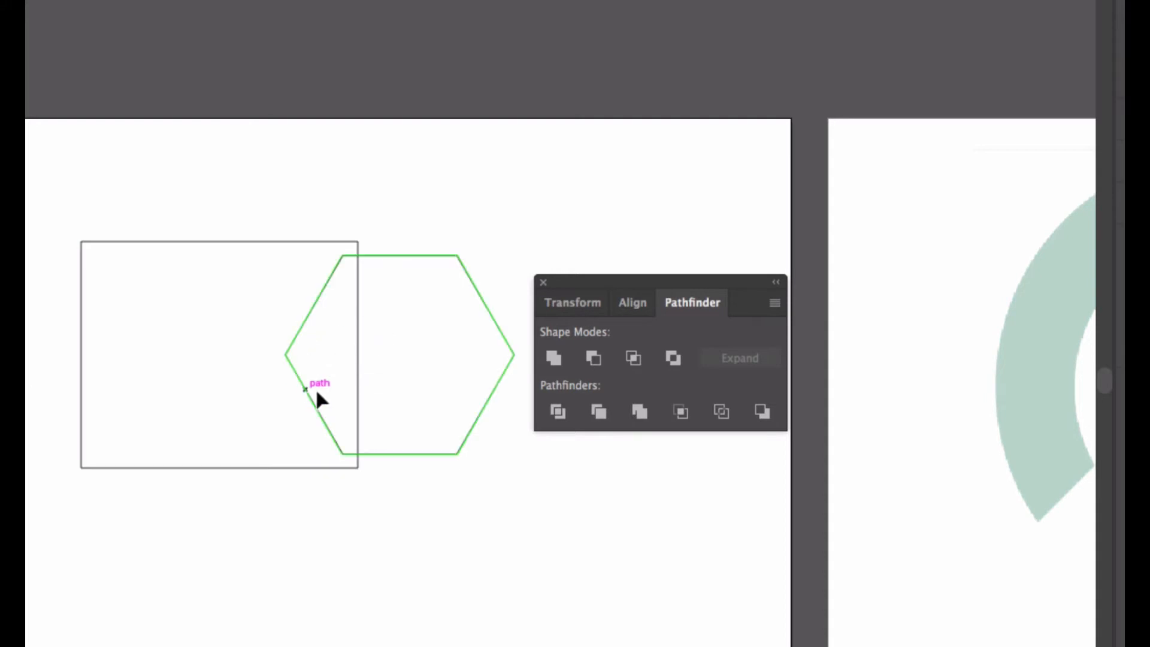
Try merging the rectangle and the hexagon into one outline with Unite, and undo it.
click(258, 241)
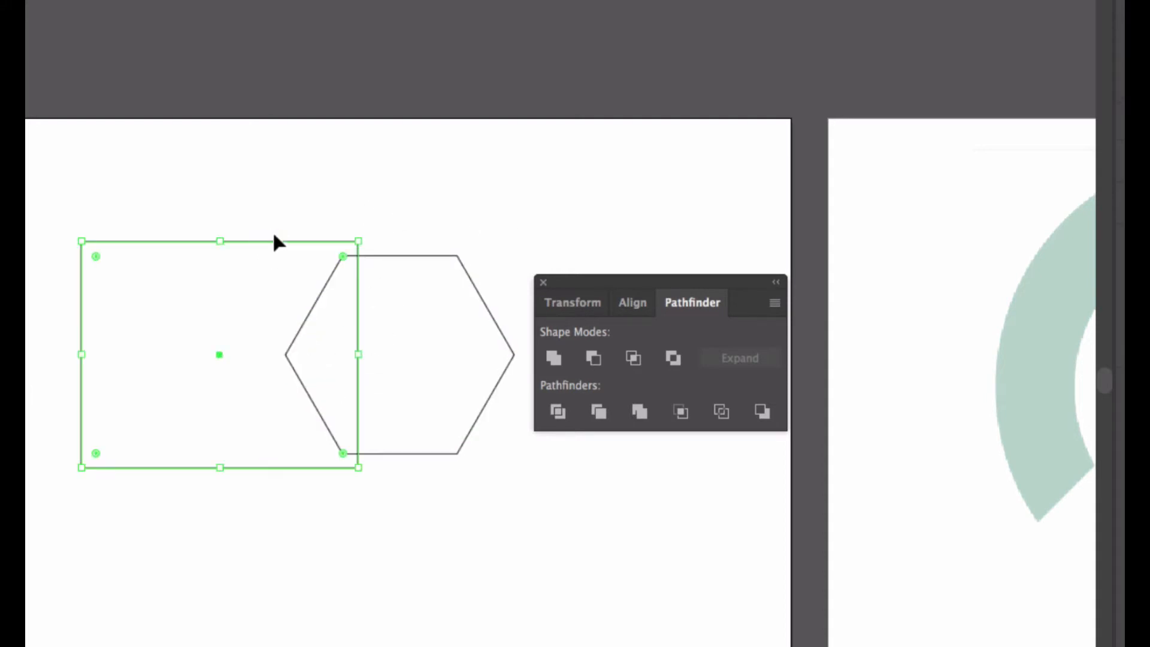
shift+click(394, 256)
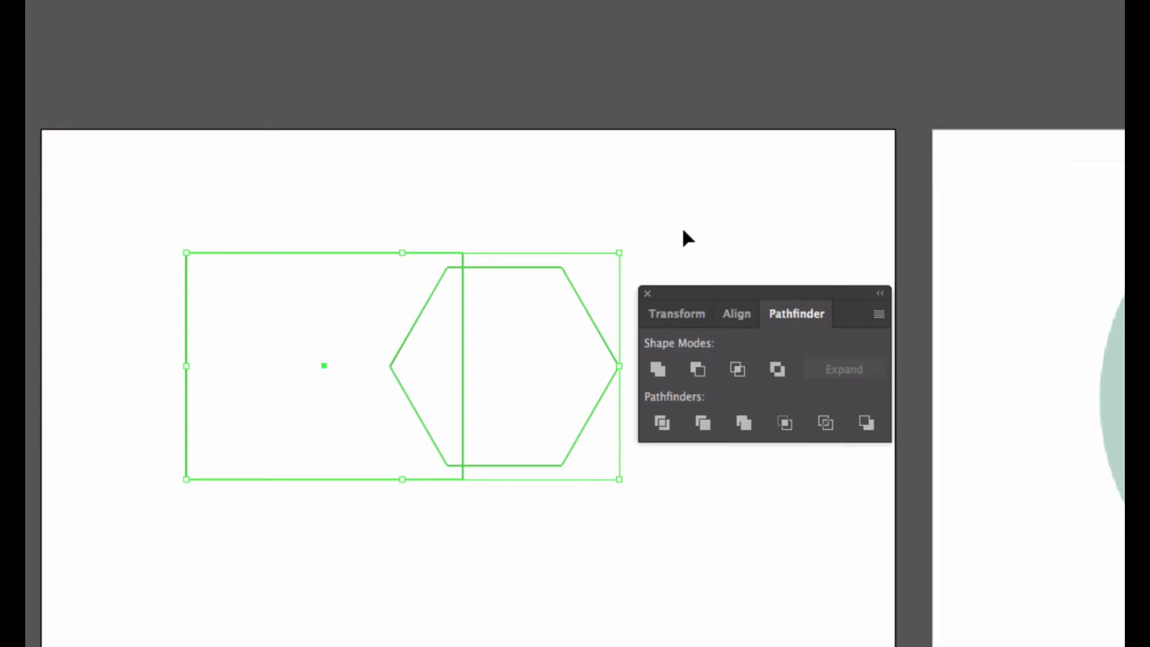
click(657, 370)
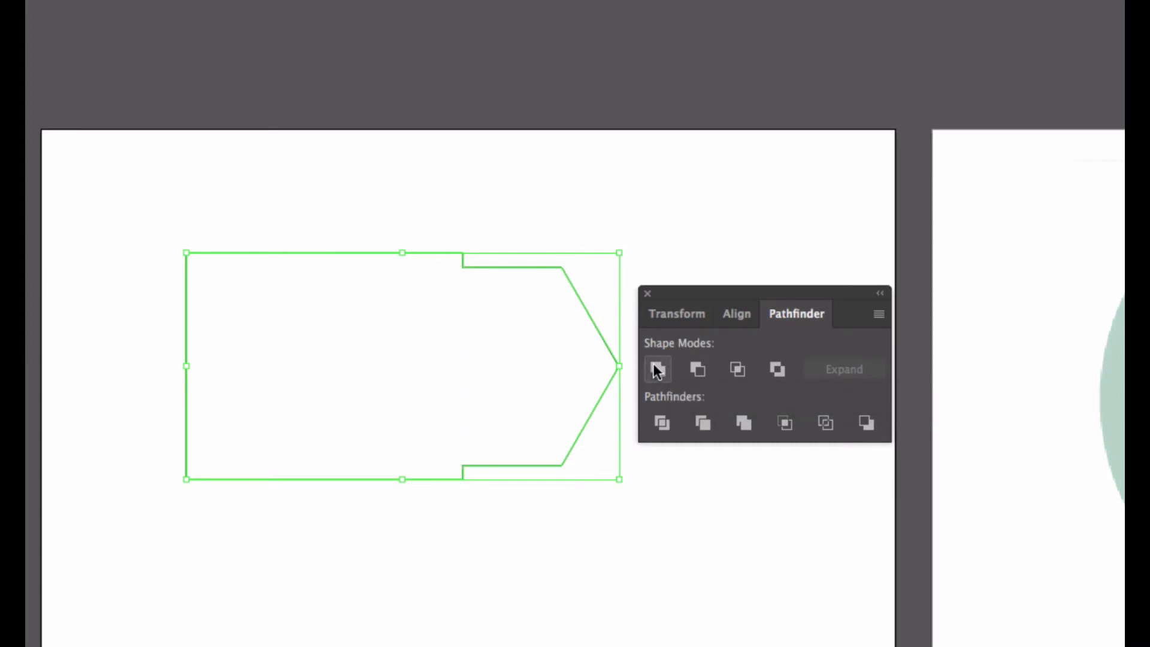
click(593, 250)
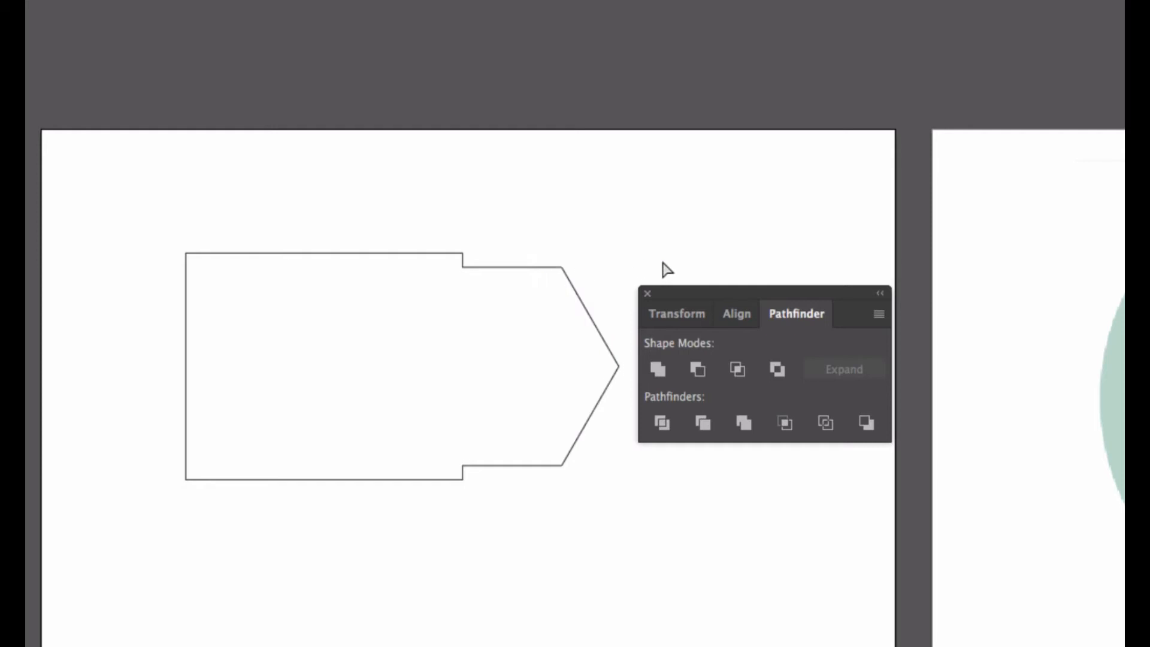
key(ctrl+z)
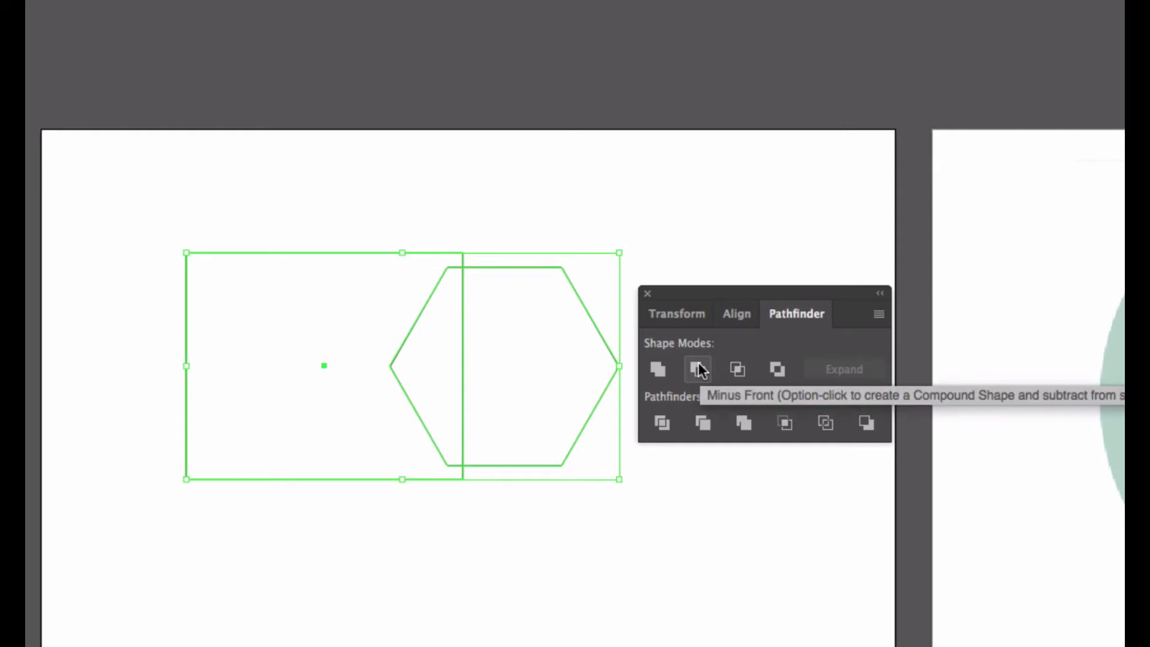
Bring the hexagon to the front of the stacking order and deselect it.
click(675, 249)
click(400, 380)
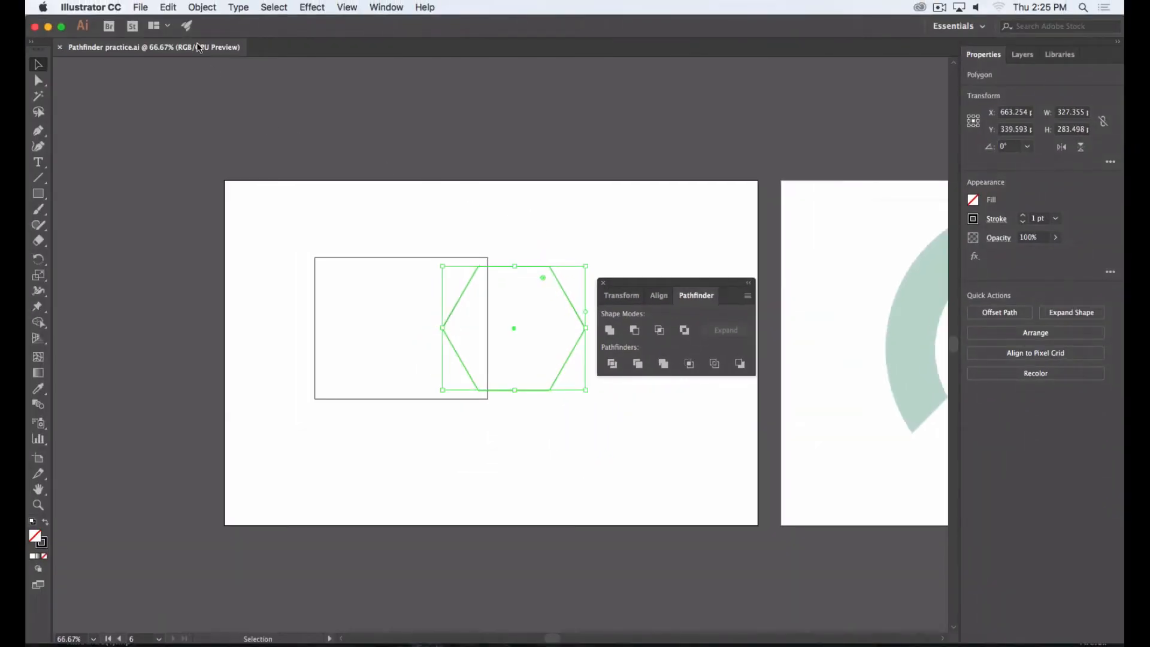
click(202, 7)
mouse_move(210, 36)
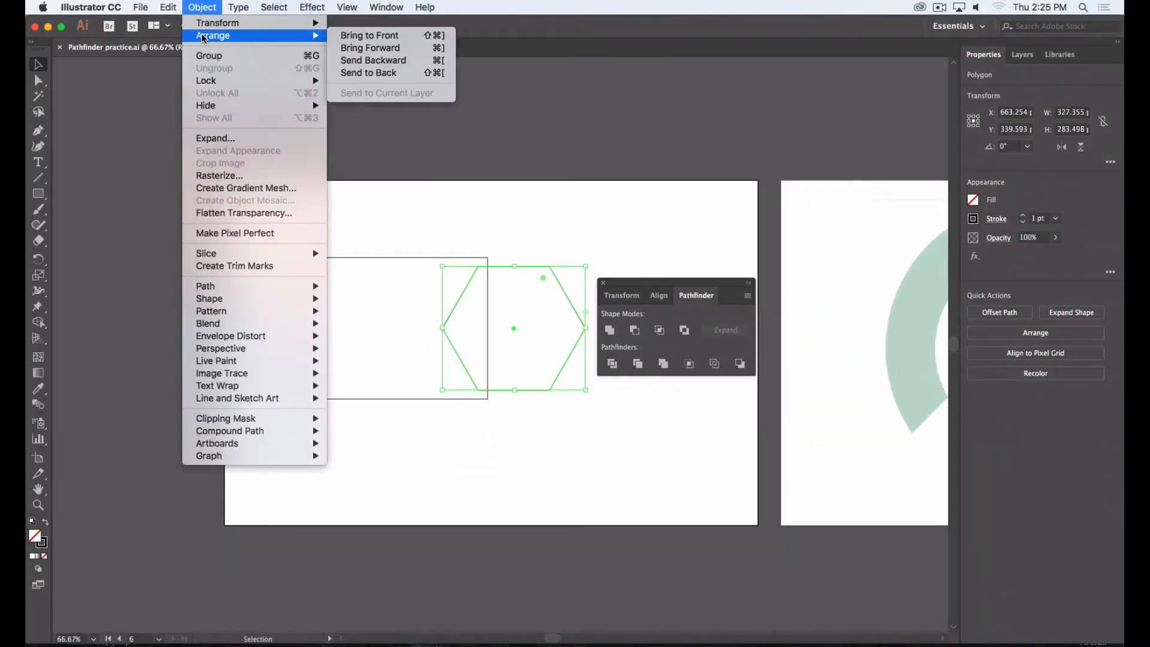
click(388, 36)
click(526, 206)
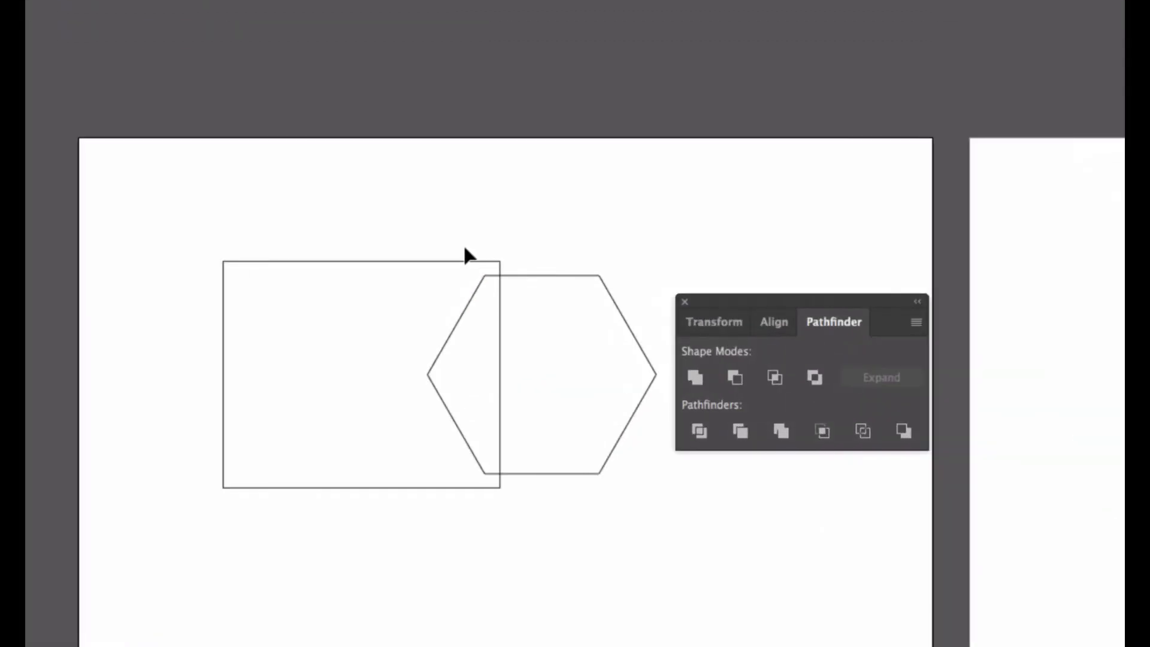
Try cutting the hexagon out of the rectangle with Minus Front, and undo it.
click(465, 259)
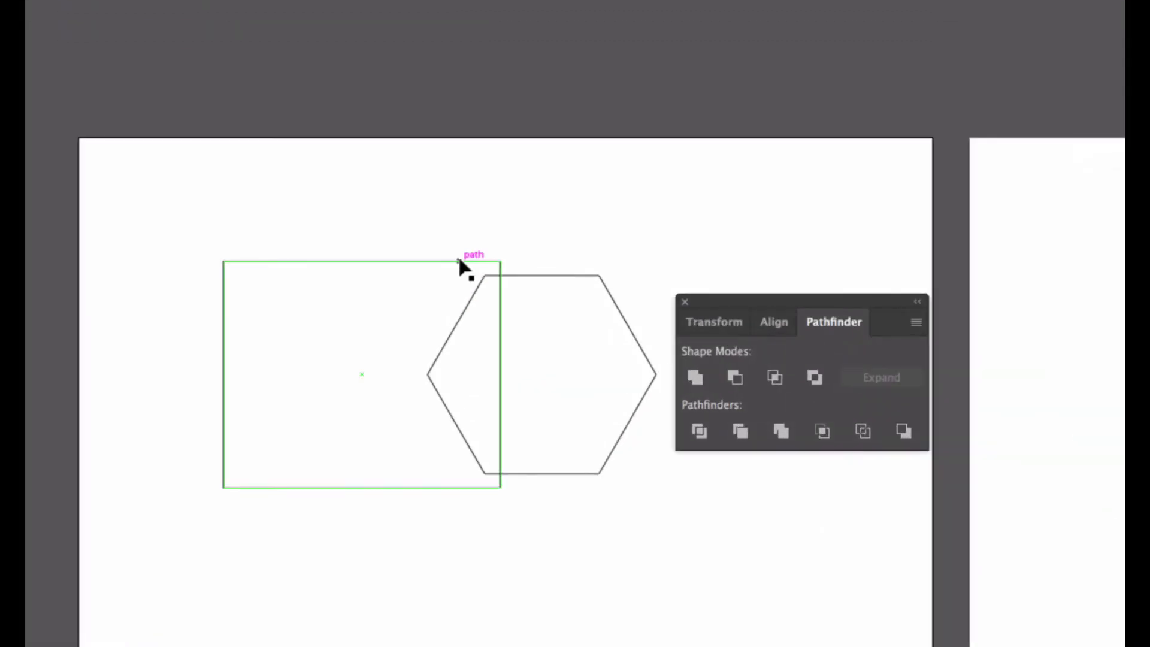
shift+click(531, 275)
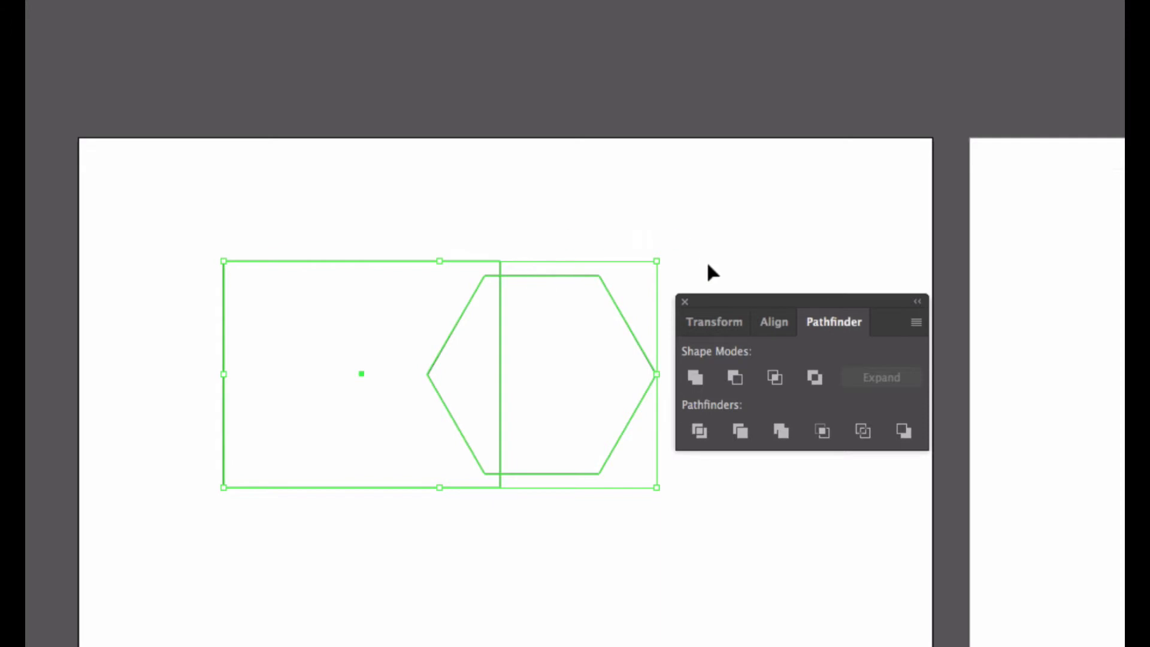
click(735, 379)
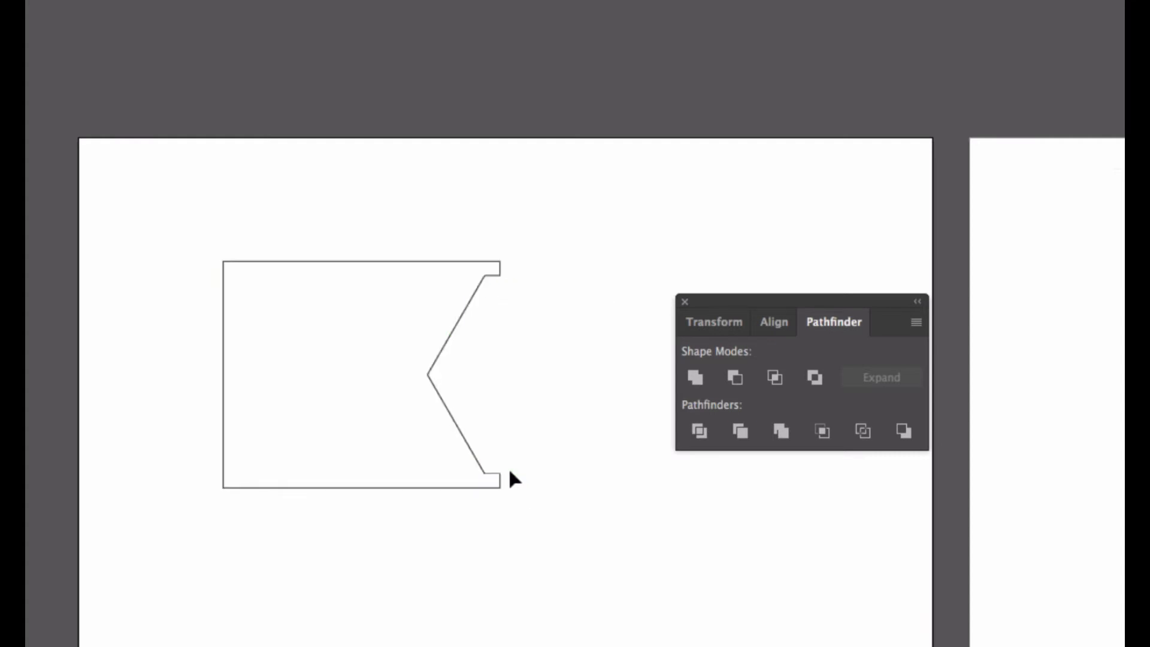
key(ctrl+a)
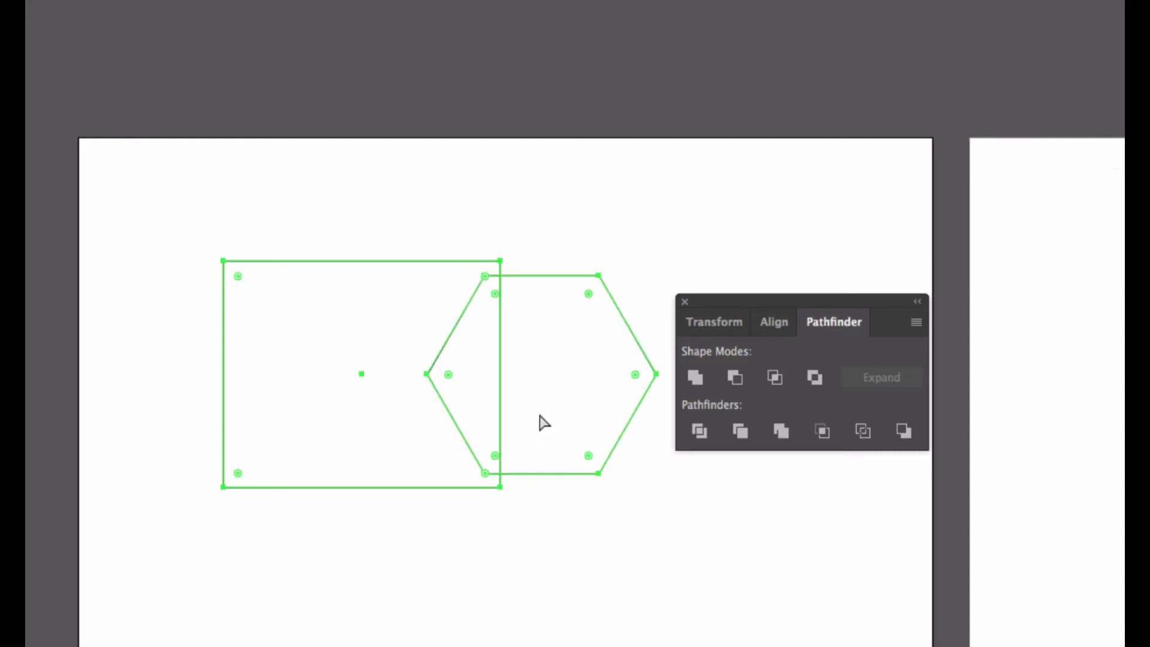
Try keeping only the overlap of the rectangle and the hexagon with Intersect, and undo it.
click(774, 375)
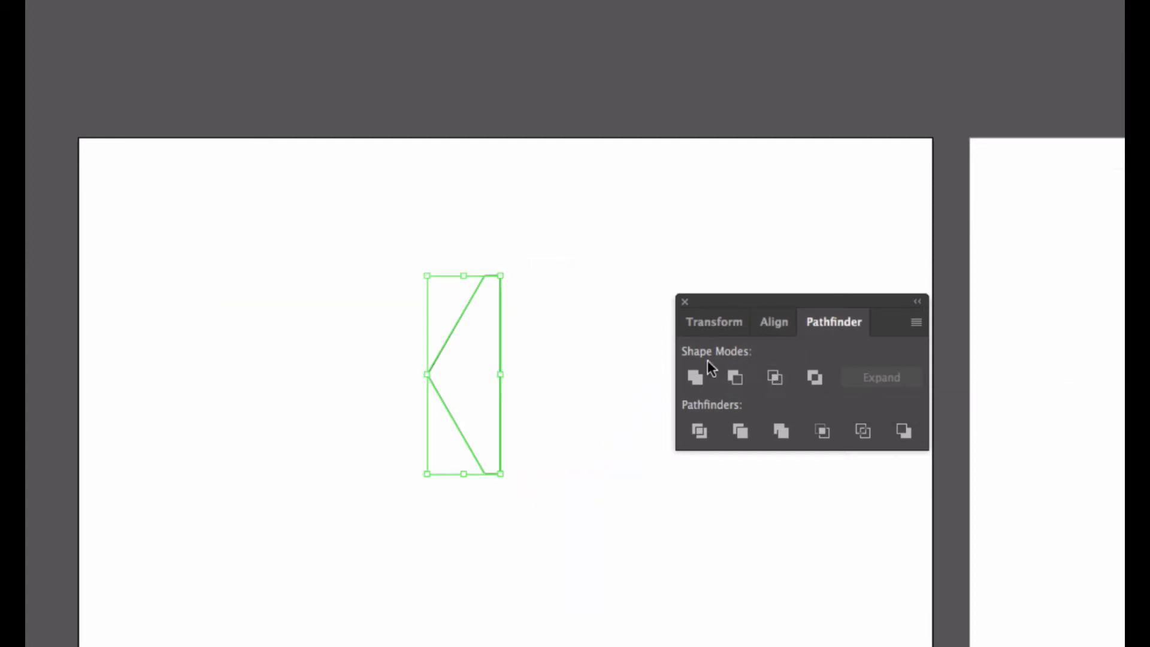
click(627, 363)
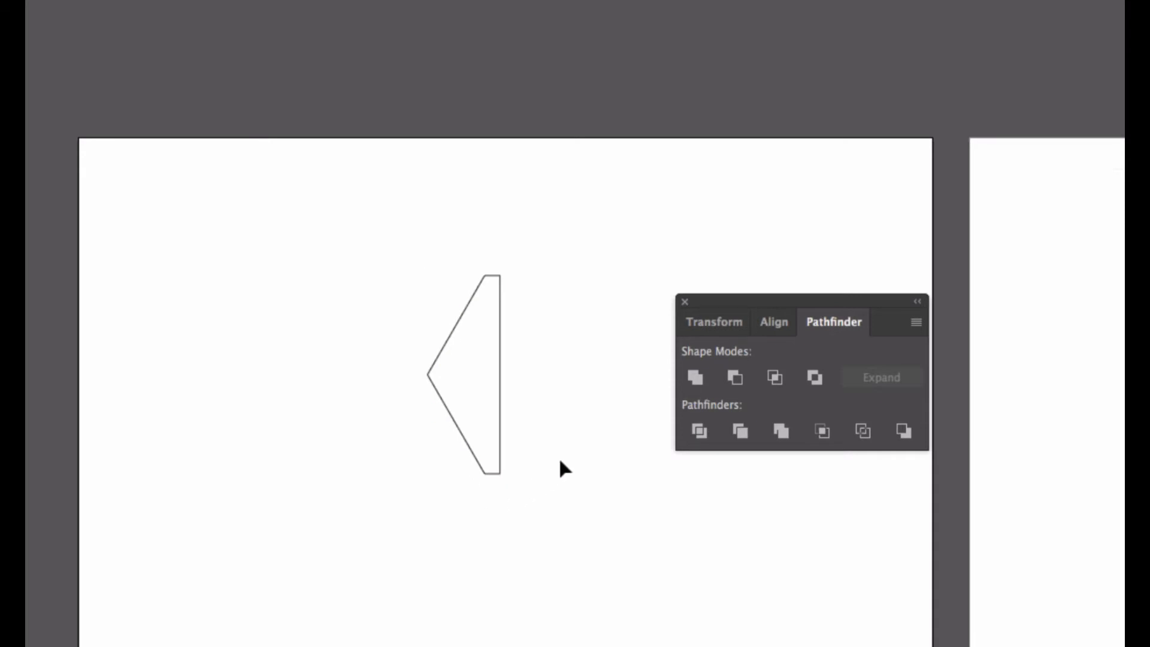
key(super+z)
click(693, 379)
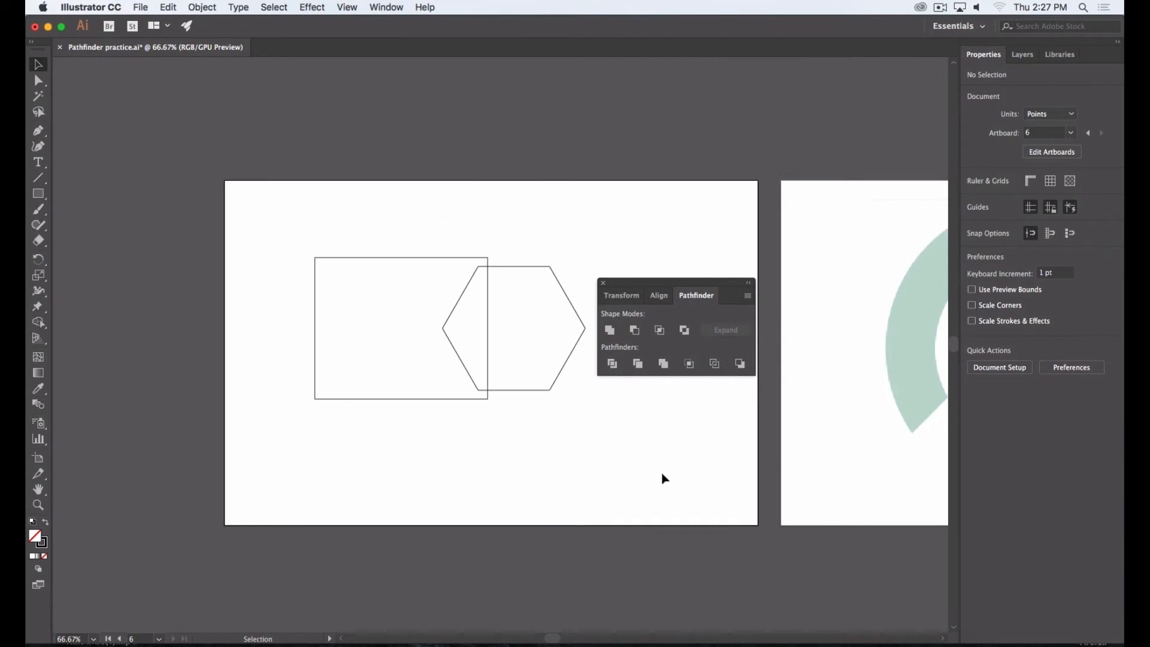
Trace the outer edge of the green and grey ring logo with a circle about 679 pt in diameter.
key(space)
key(space)
drag(839, 383, 323, 375)
drag(526, 395, 451, 403)
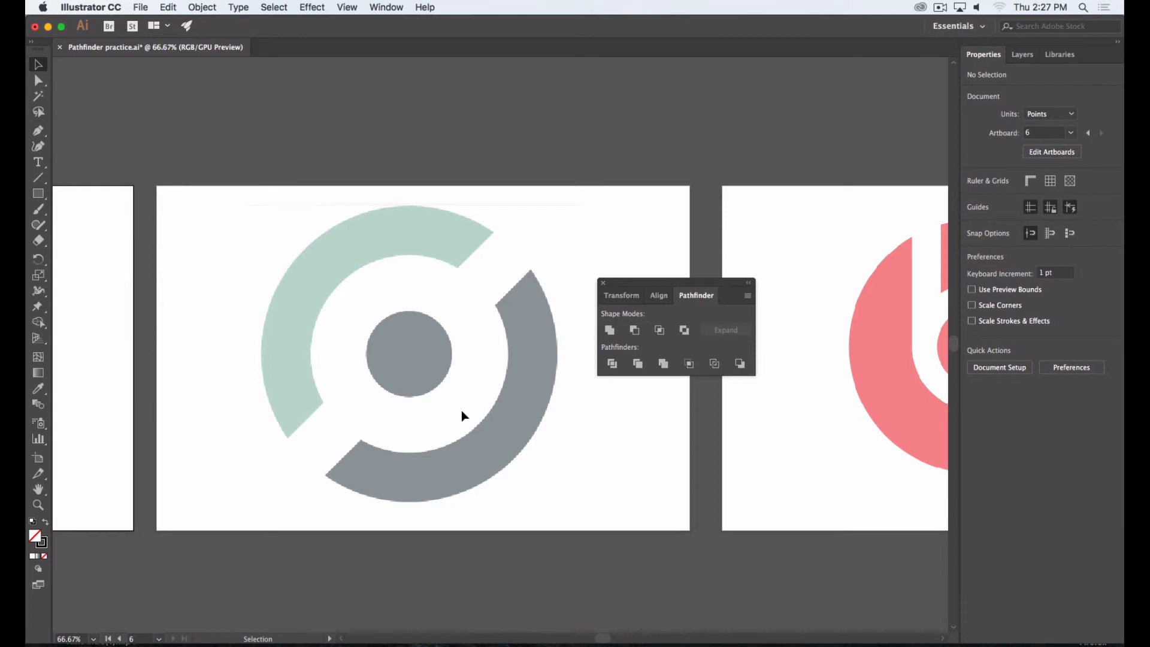
drag(48, 195, 64, 223)
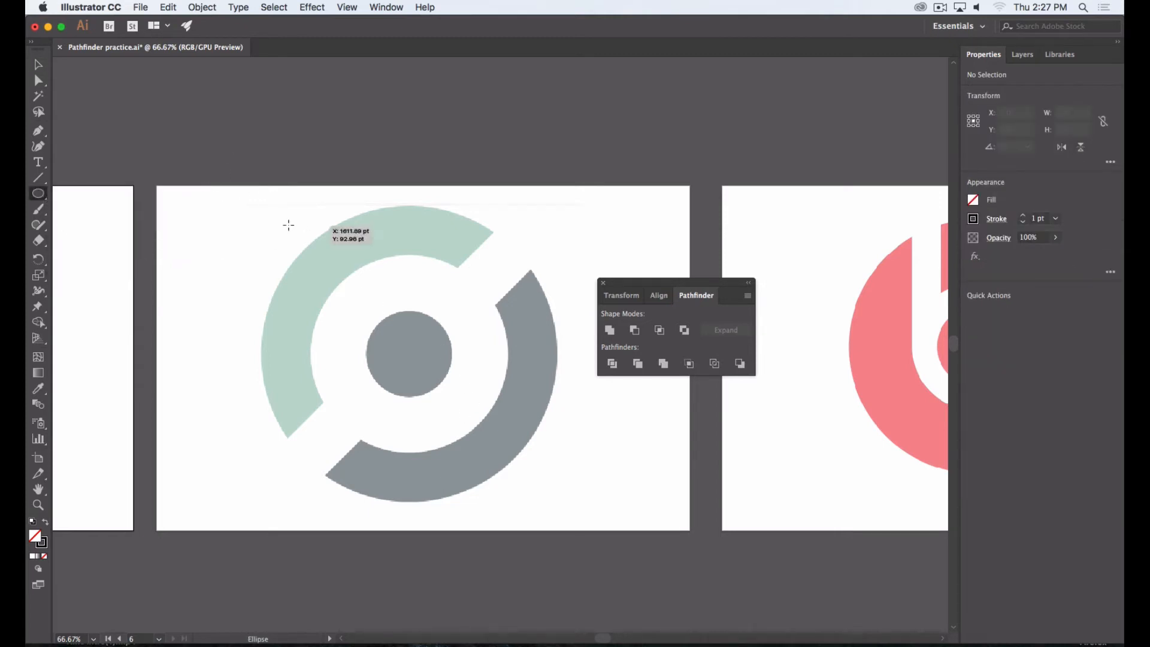
drag(272, 224, 558, 477)
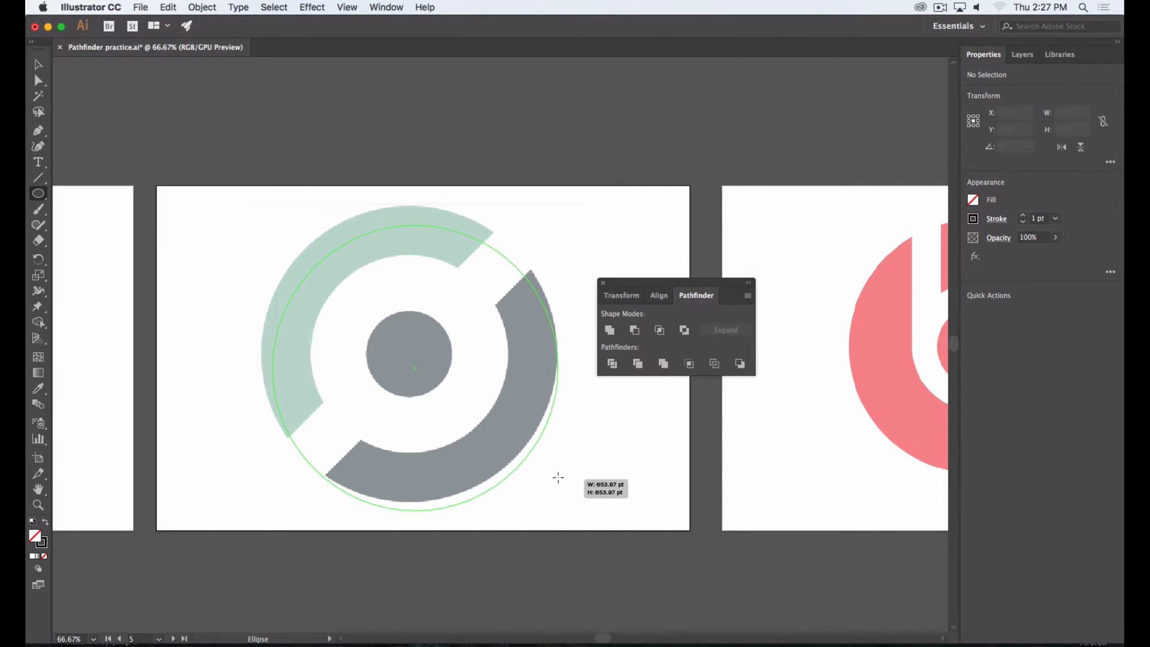
mouse_move(558, 477)
mouse_down()
mouse_move(542, 454)
mouse_move(558, 473)
mouse_up()
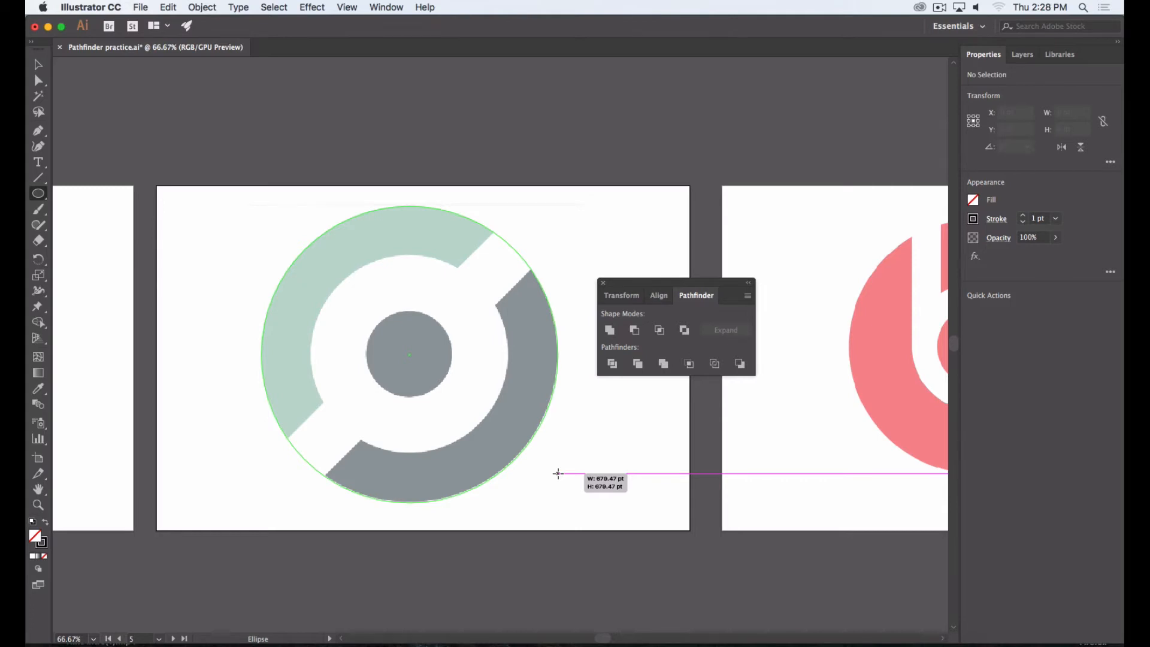
drag(558, 473, 558, 473)
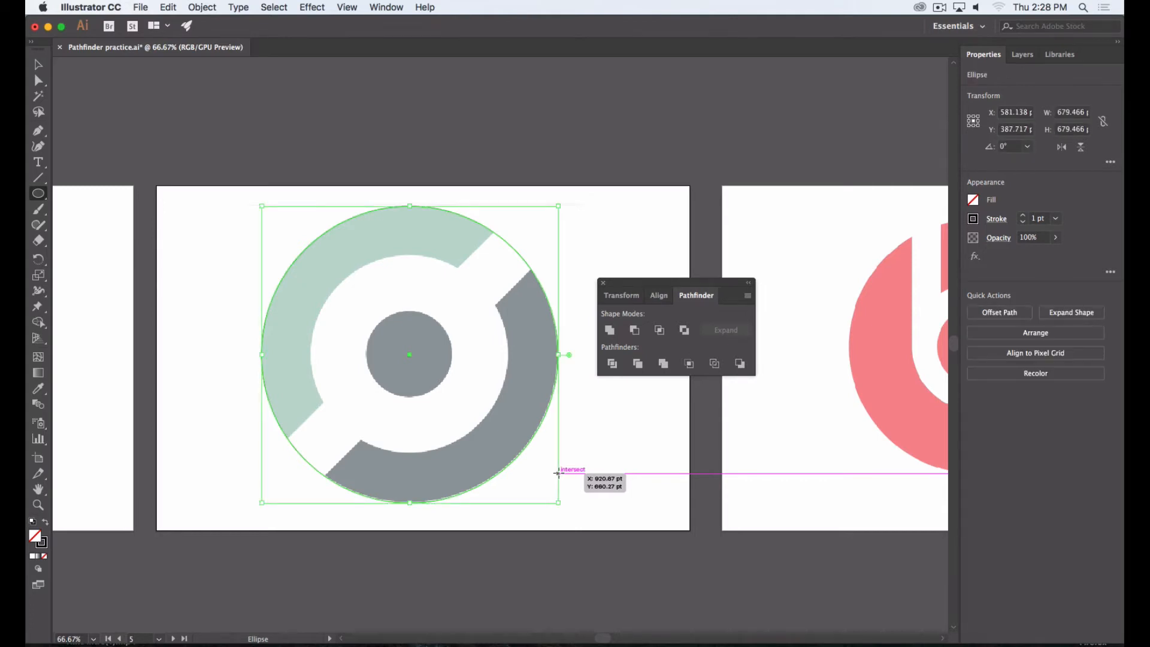
Draw a second circle about 453 pt in diameter along the ring logo's inner edge and deselect it.
mouse_move(326, 267)
mouse_down()
mouse_move(344, 264)
mouse_move(323, 265)
mouse_move(430, 421)
mouse_move(471, 457)
mouse_move(463, 450)
mouse_up()
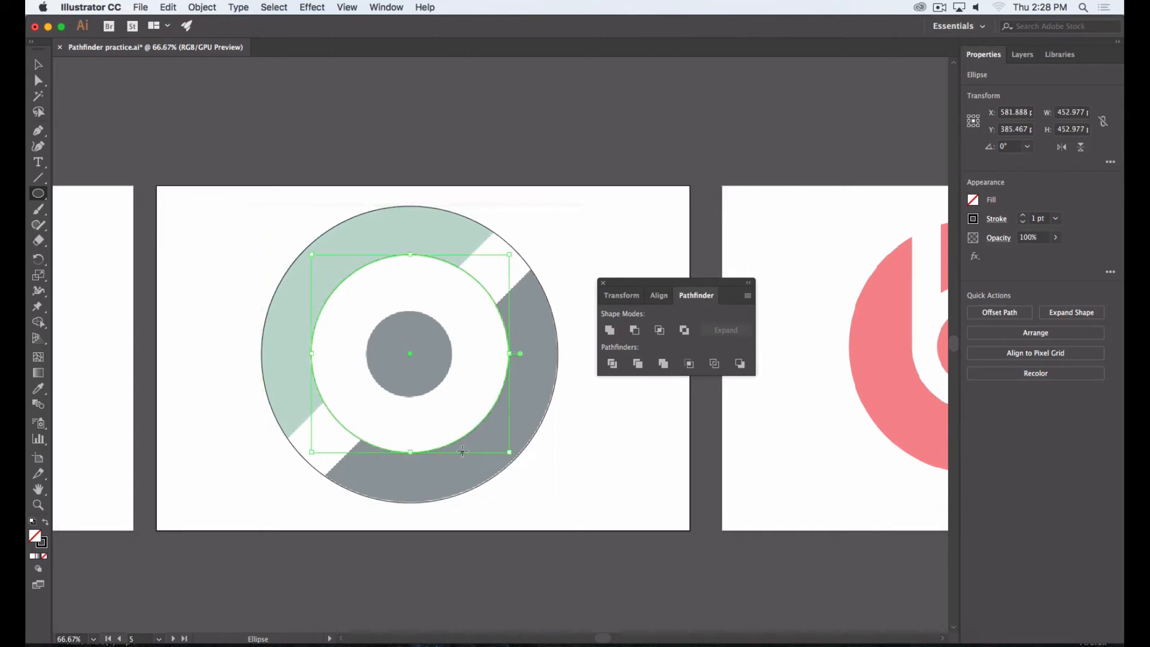
click(38, 64)
click(314, 247)
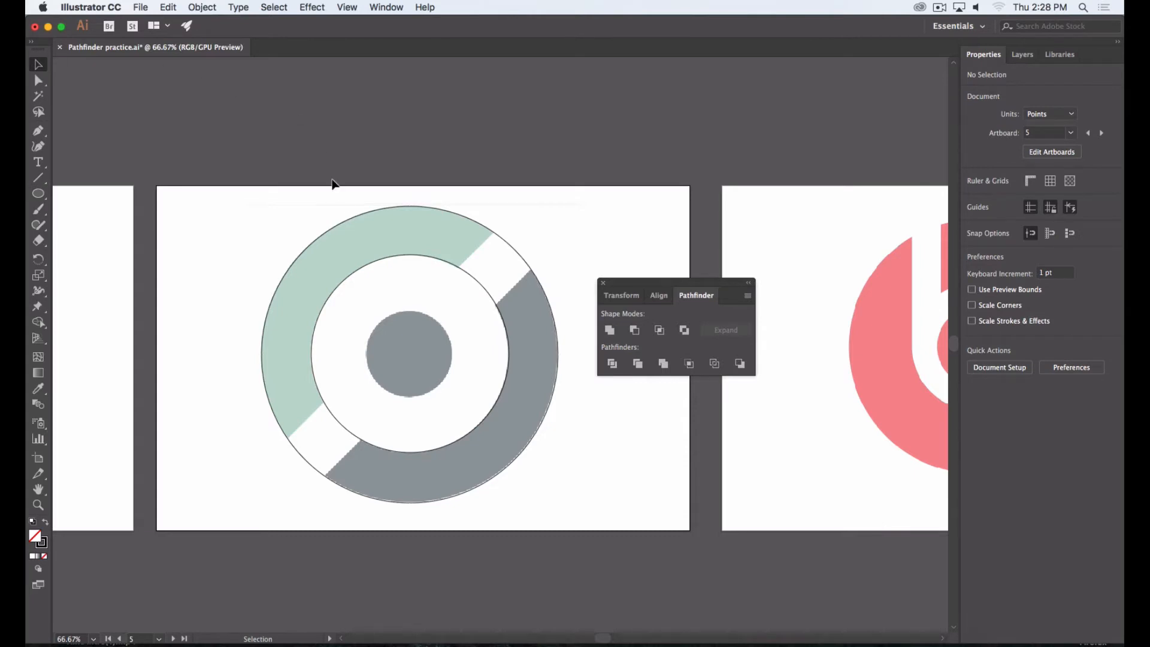
Combine the inner and outer circles of the ring logo into a compound path and deselect it.
click(389, 257)
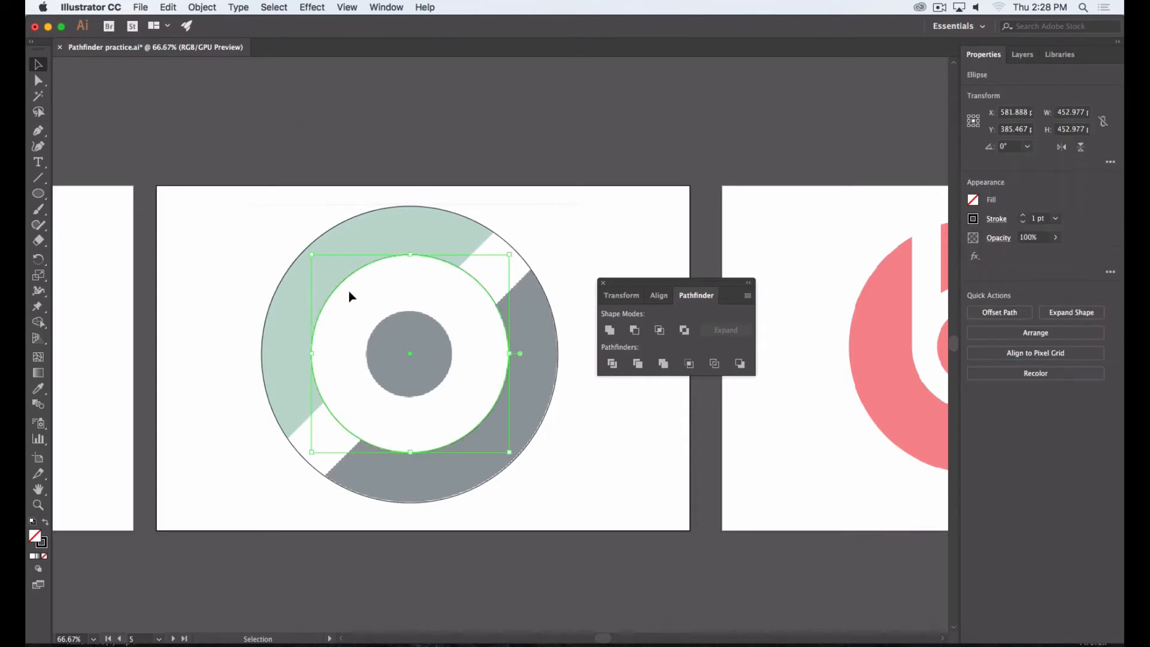
shift+click(348, 222)
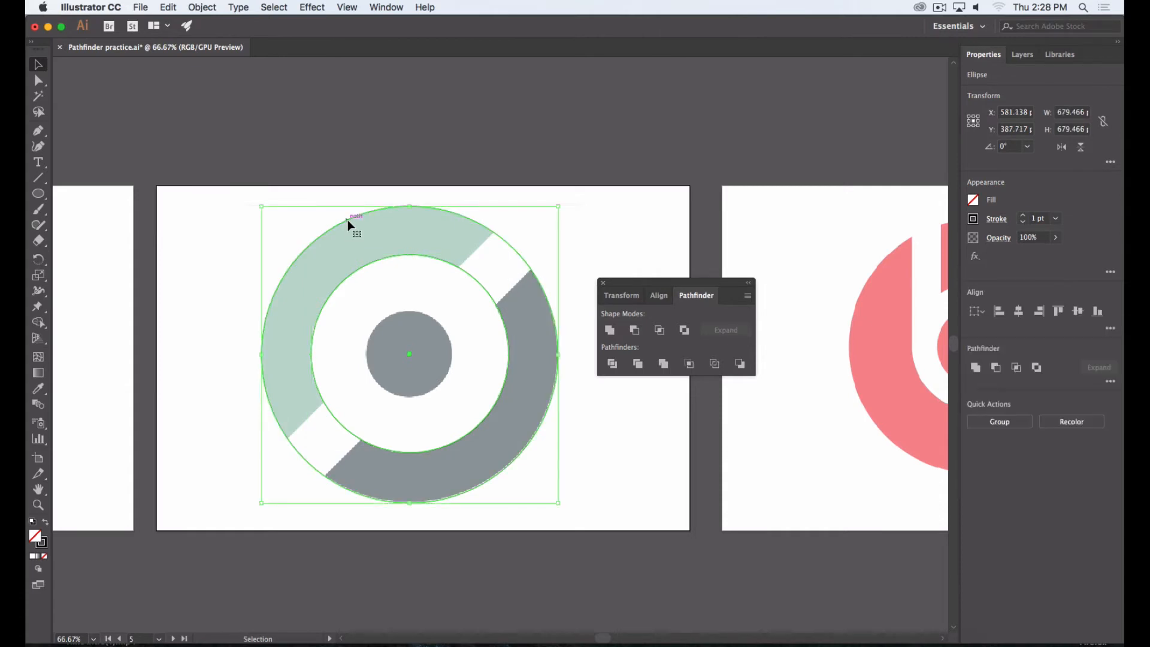
click(198, 8)
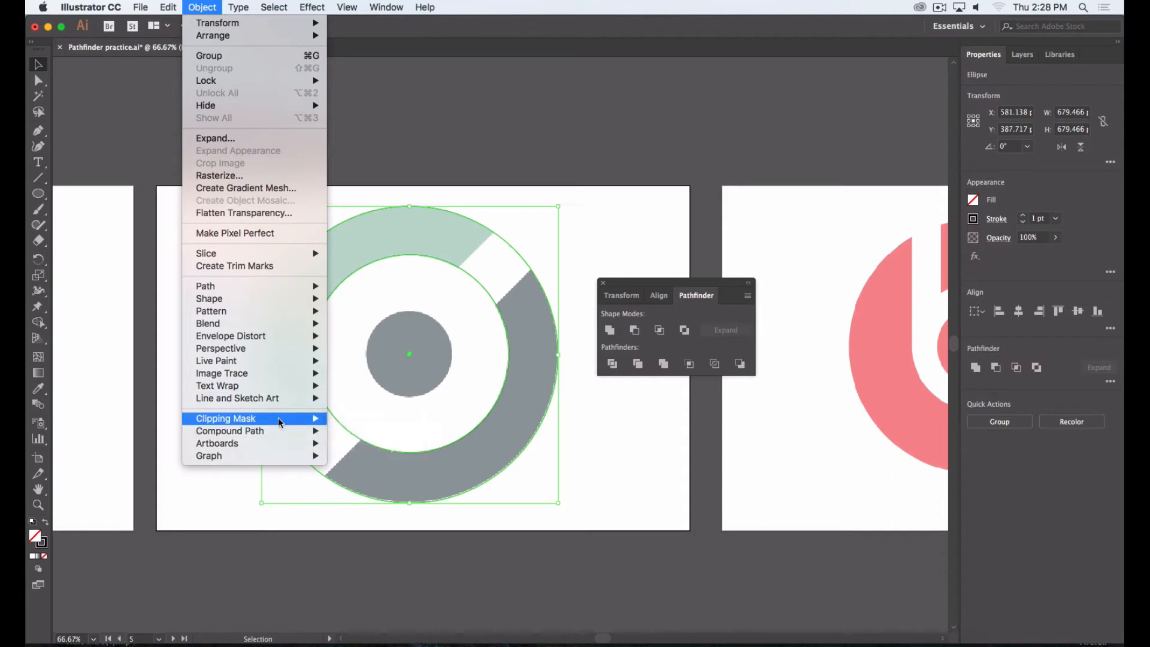
mouse_move(286, 426)
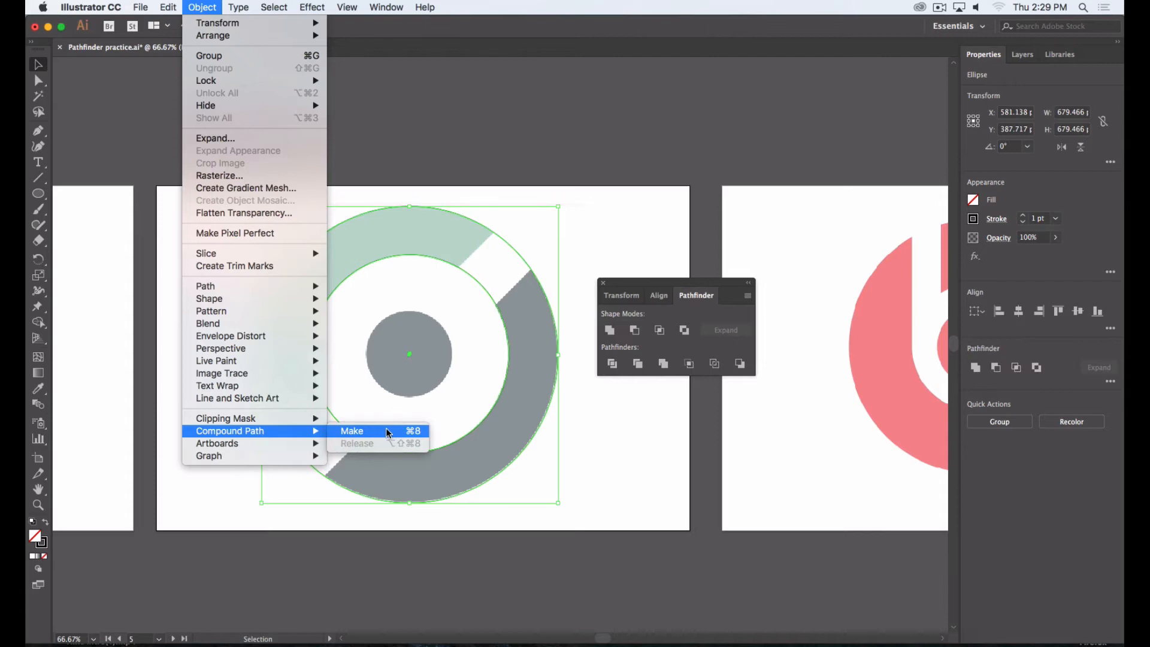
click(388, 431)
click(211, 441)
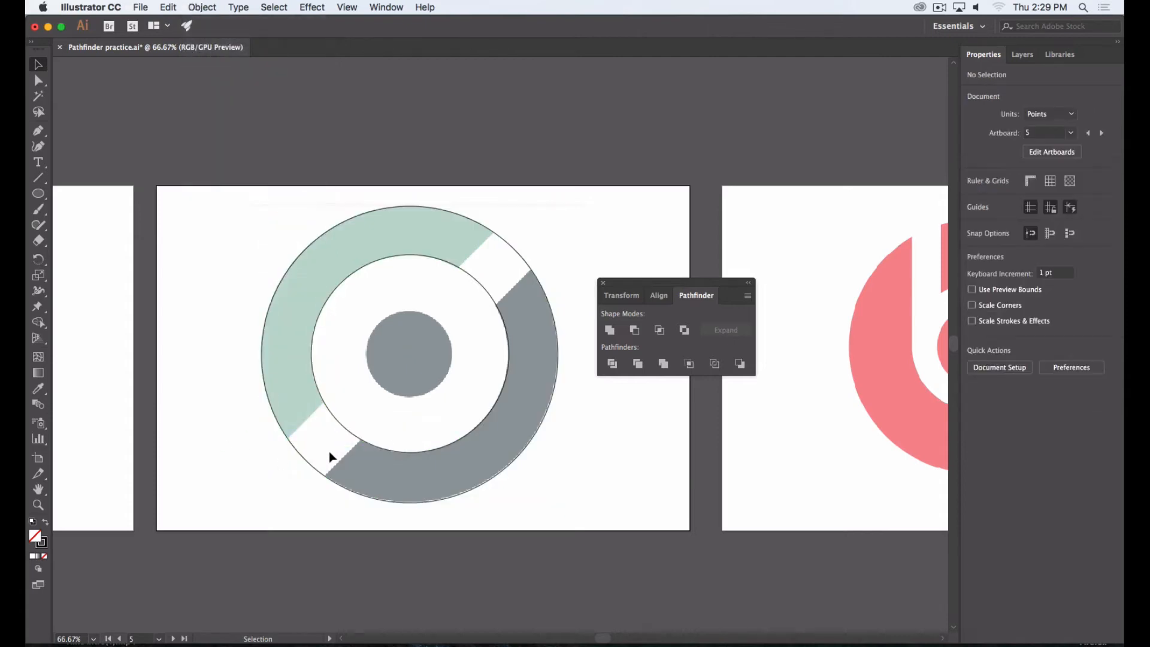
Try blue, brown and bright green swatch fills on the compound ring, and set its fill back to none.
click(350, 430)
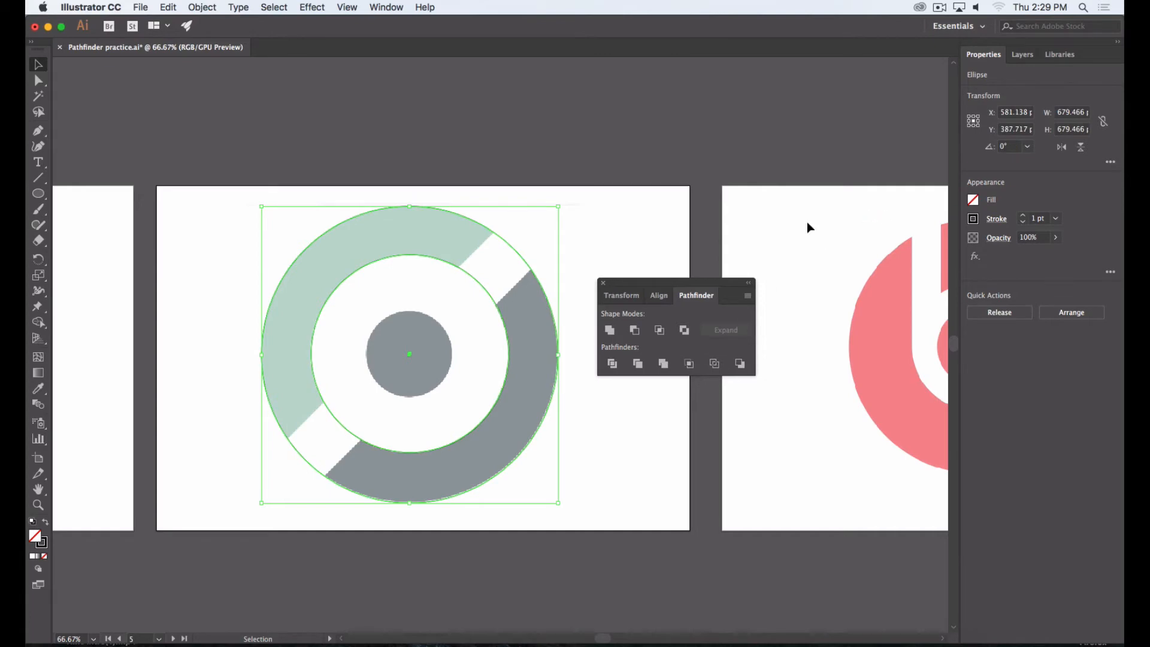
click(386, 8)
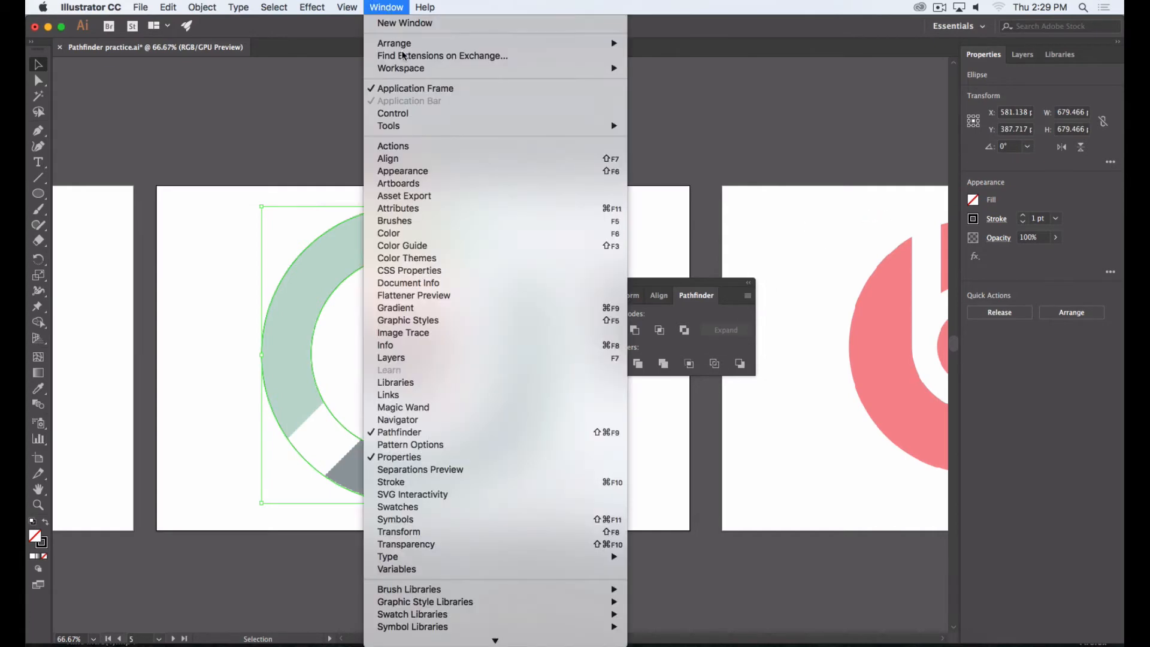
click(421, 507)
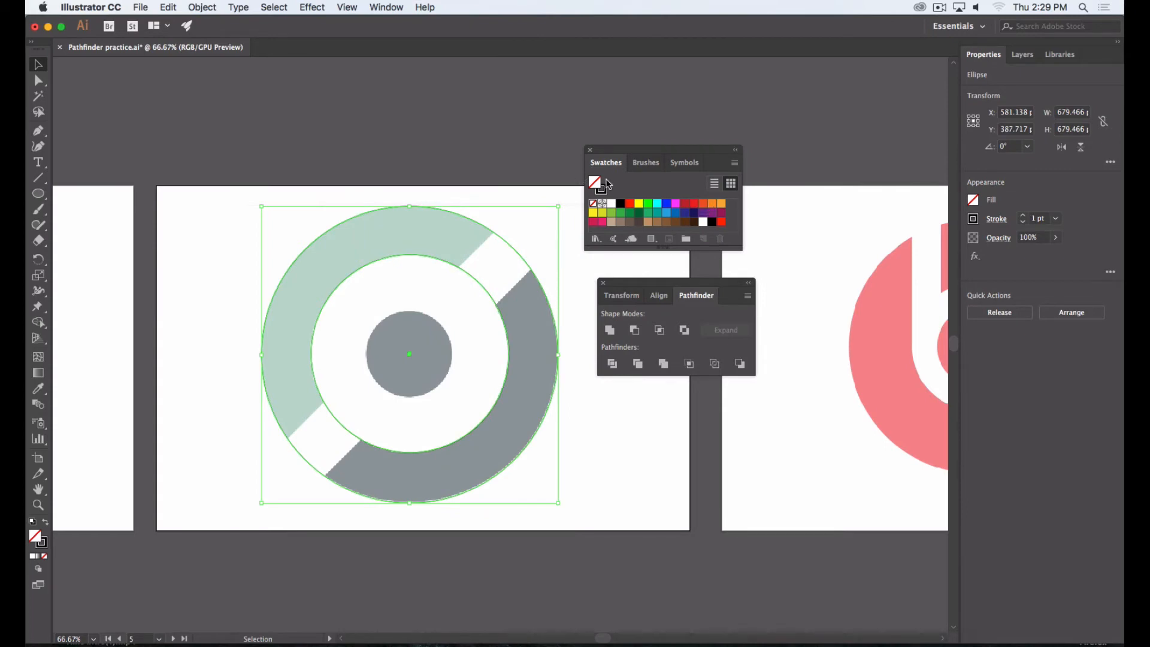
key(alt+super)
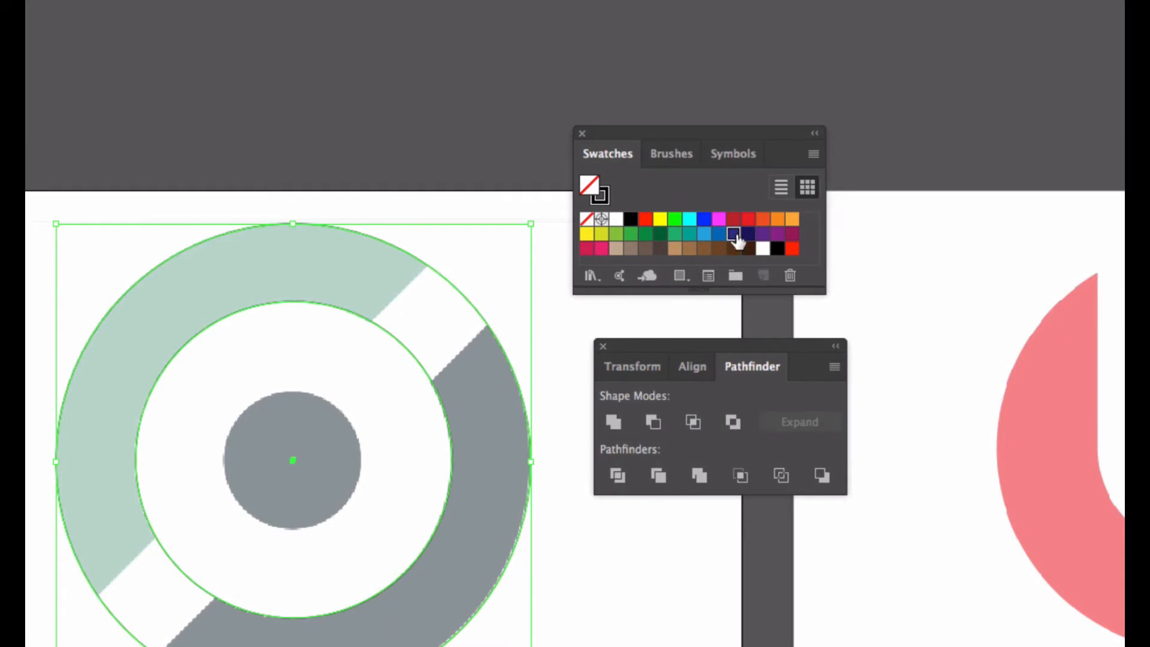
click(733, 234)
click(735, 219)
click(777, 221)
click(705, 235)
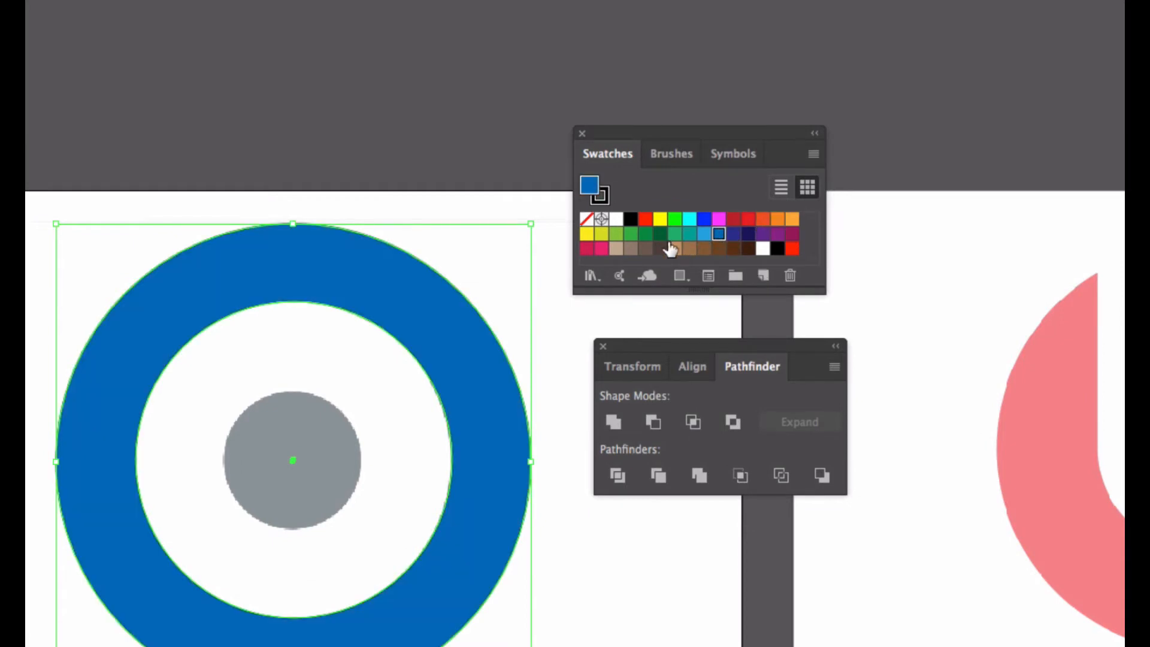
click(675, 248)
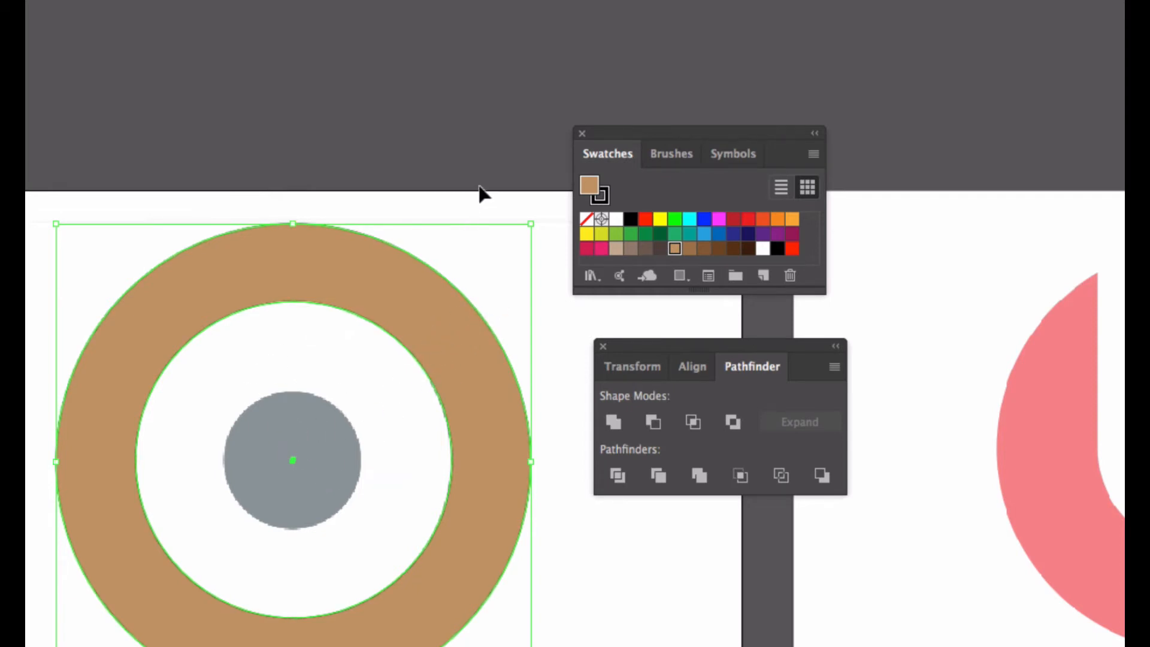
click(674, 219)
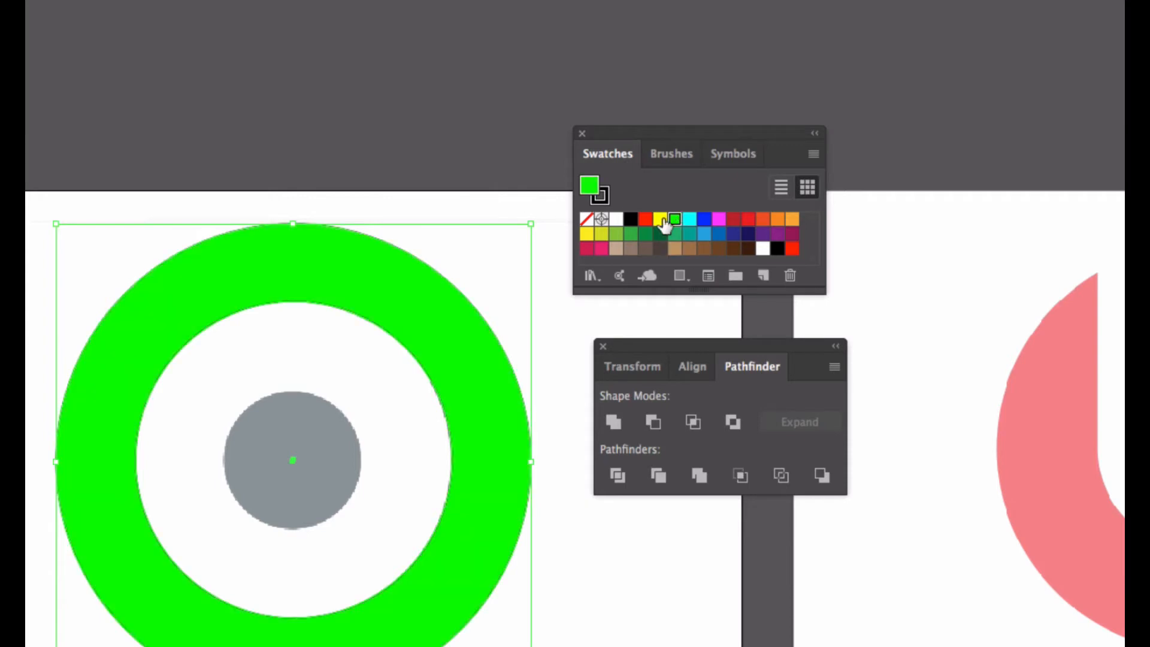
click(587, 219)
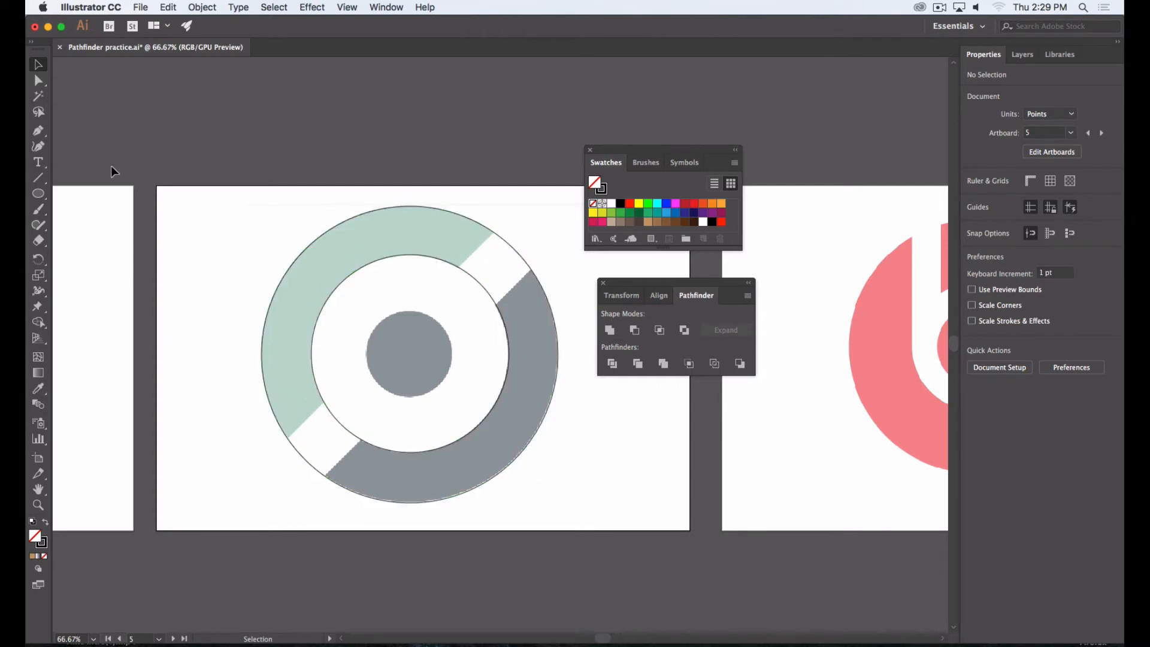
Draw a horizontal rectangle about 805 by 103 pt across the ring logo, extending past both sides of the outer circle.
click(39, 195)
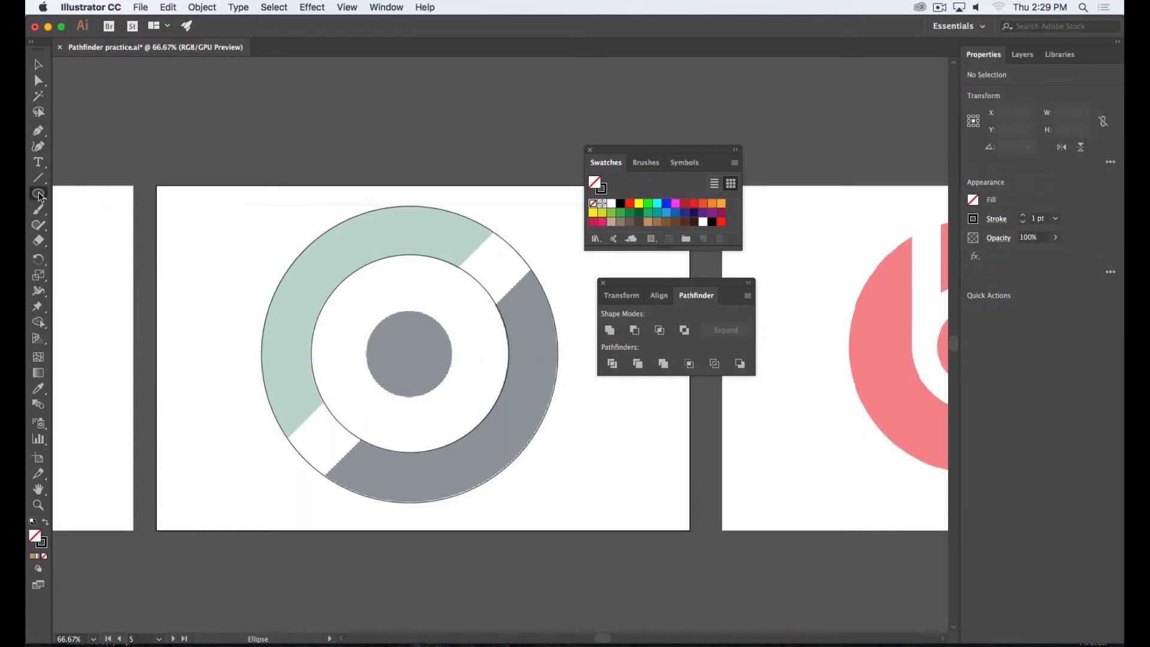
click(106, 193)
mouse_move(250, 297)
mouse_down()
mouse_move(258, 321)
mouse_move(602, 342)
mouse_up()
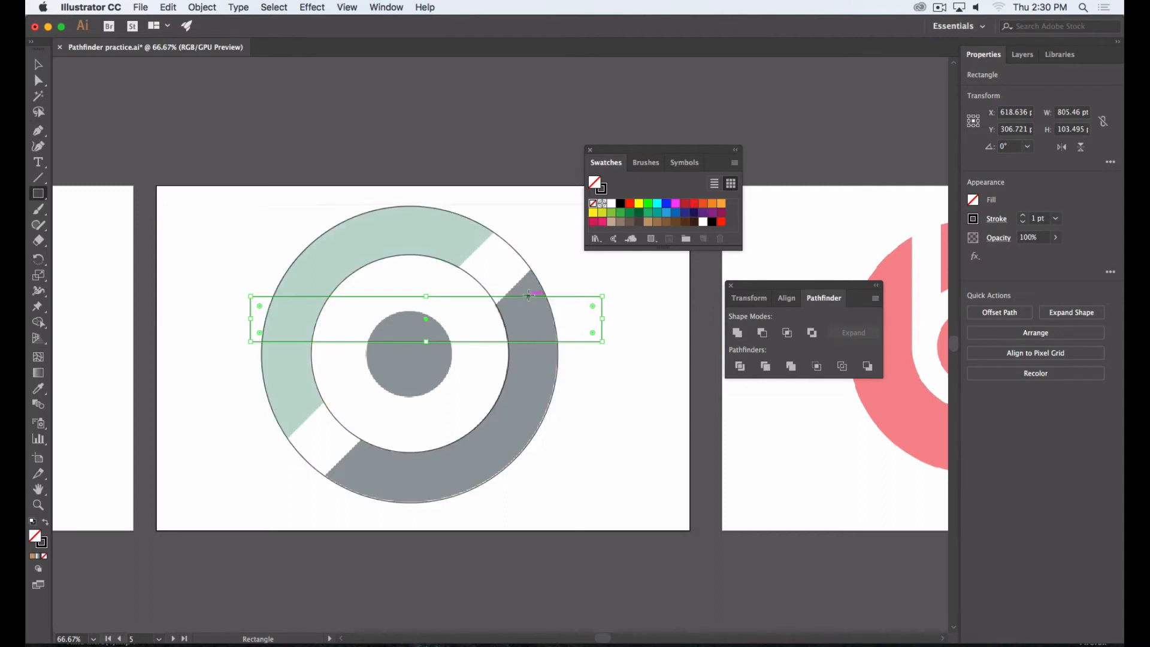
key(v)
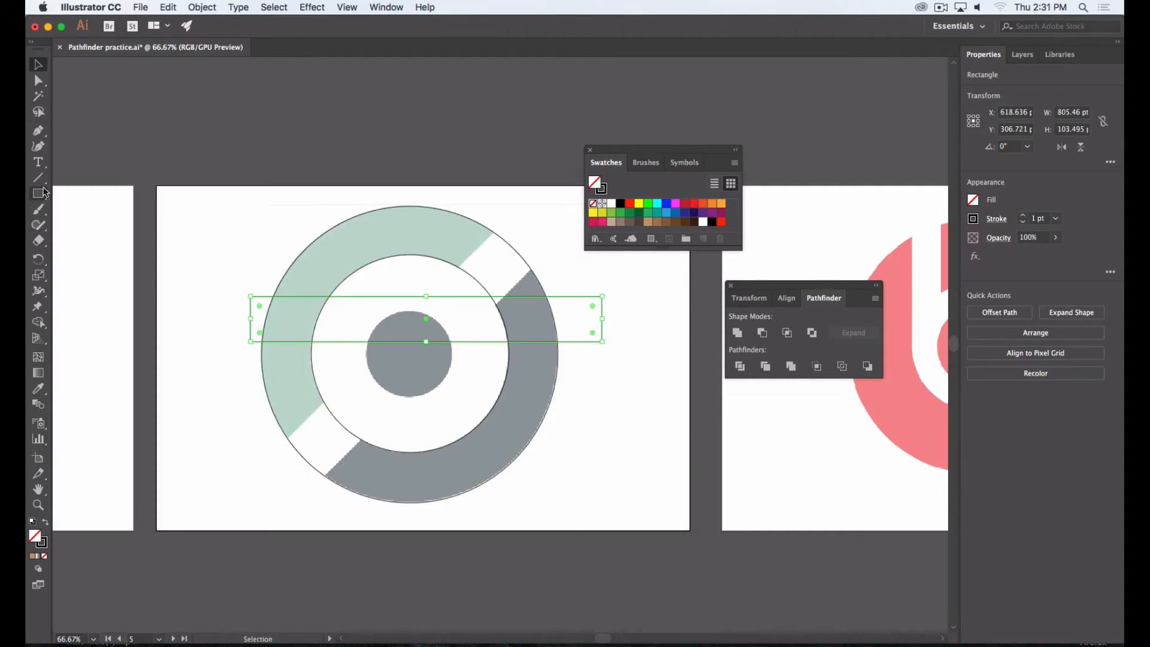
click(43, 191)
click(38, 66)
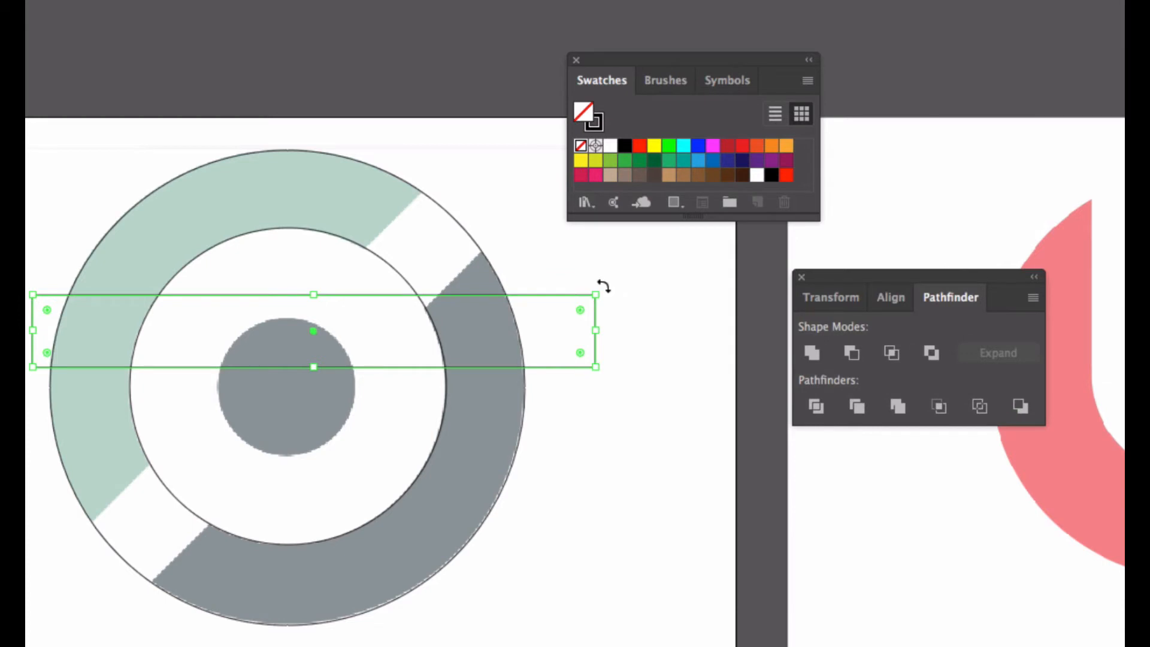
Rotate the rectangle to the slant of the logo's diagonal white gap and move and widen it to match the gap's edges.
drag(603, 287, 507, 84)
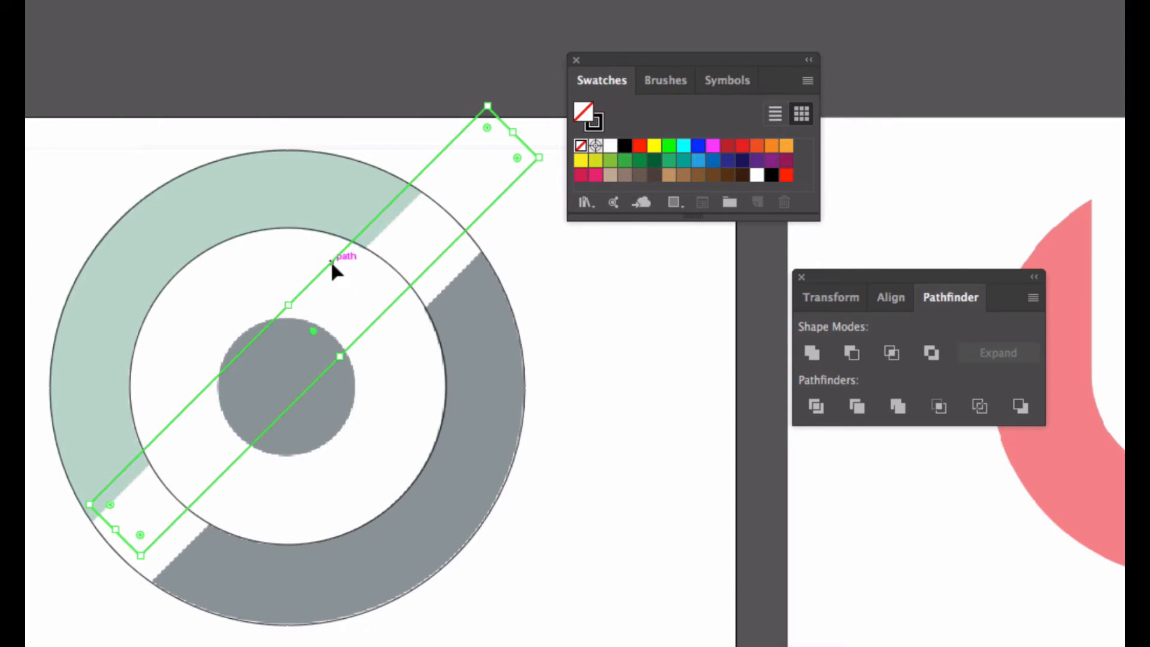
drag(330, 264, 315, 291)
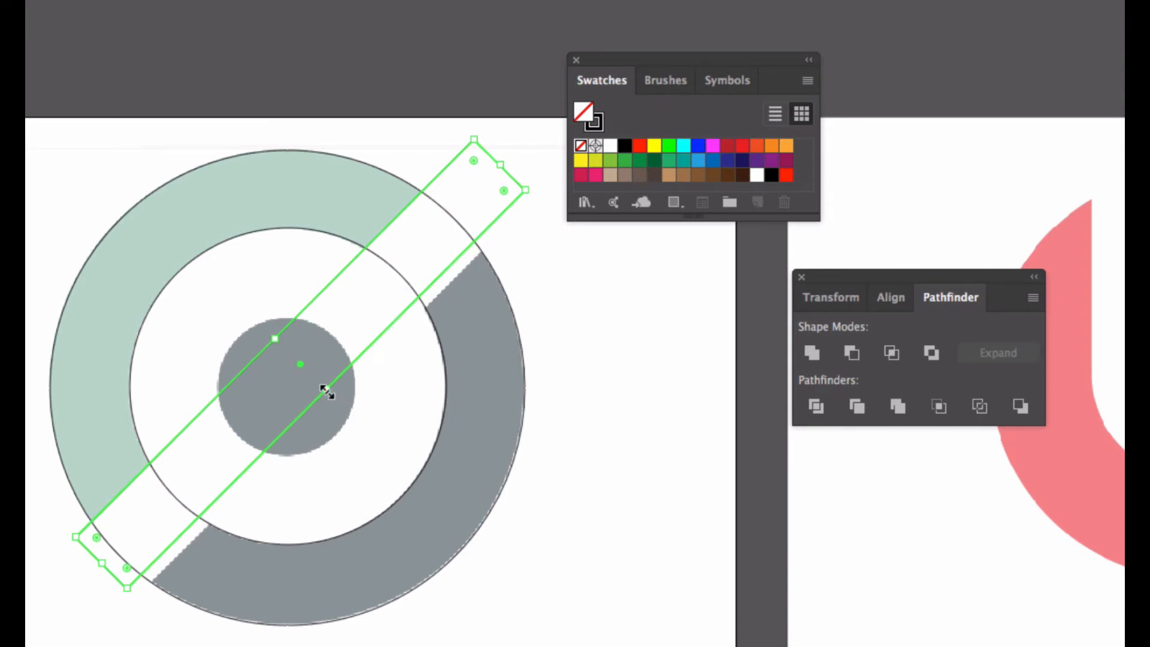
drag(327, 392, 335, 404)
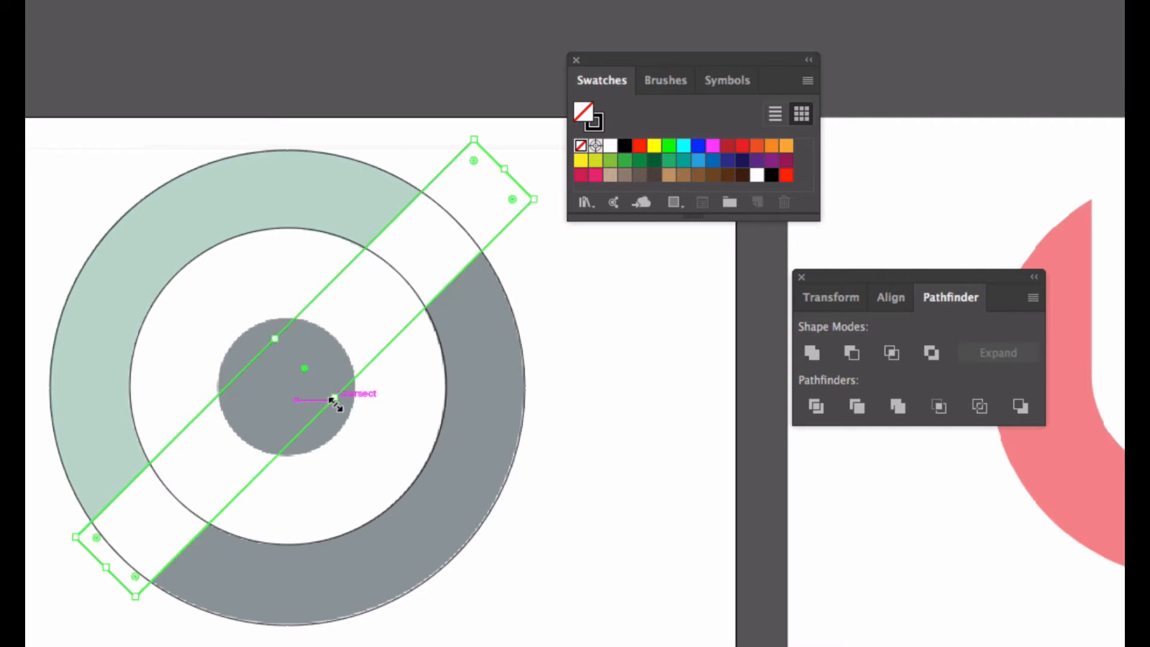
click(651, 400)
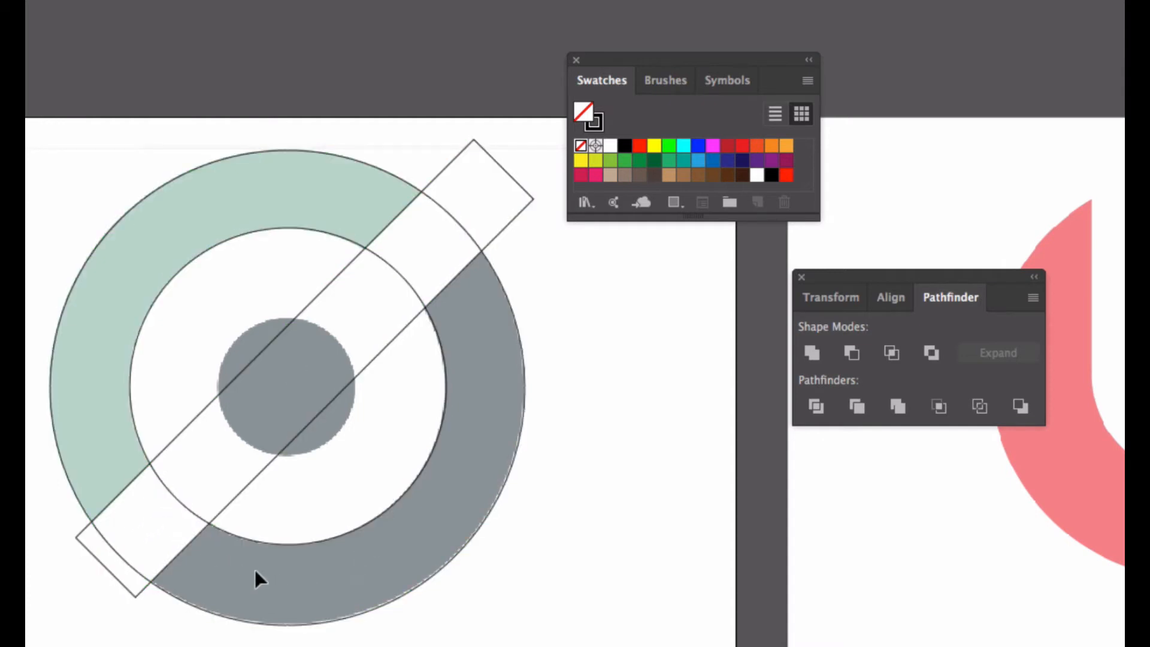
Shift the slanted rectangle slightly down along the gap so both ends overlap the ring, and deselect it.
key(ctrl+minus)
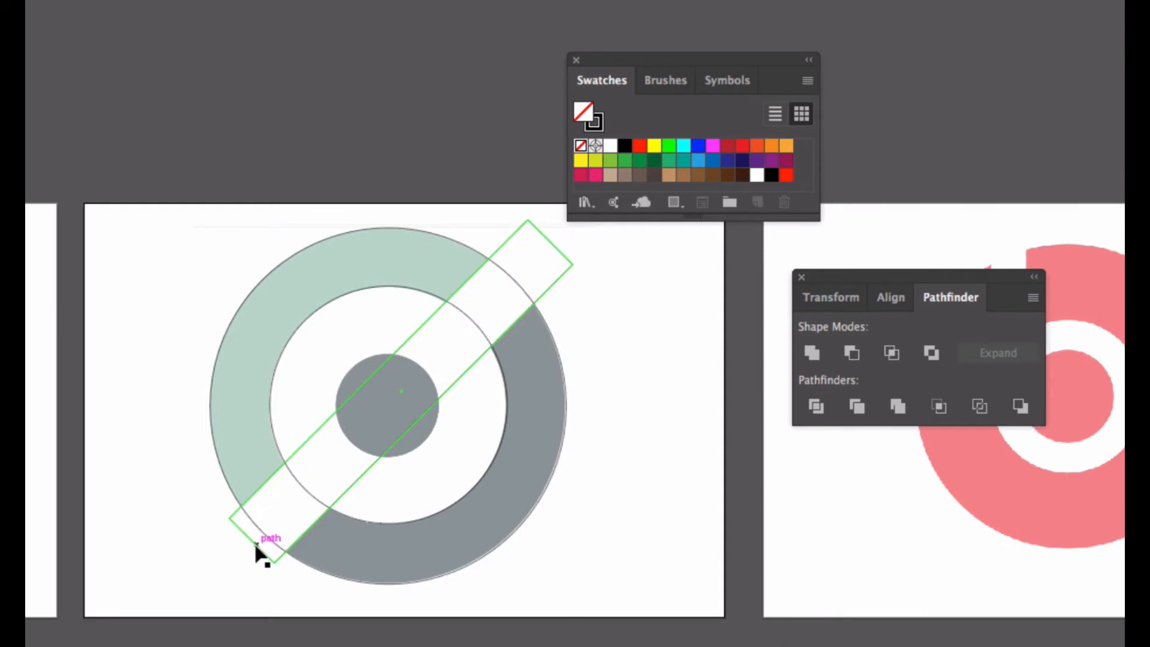
drag(254, 544, 248, 553)
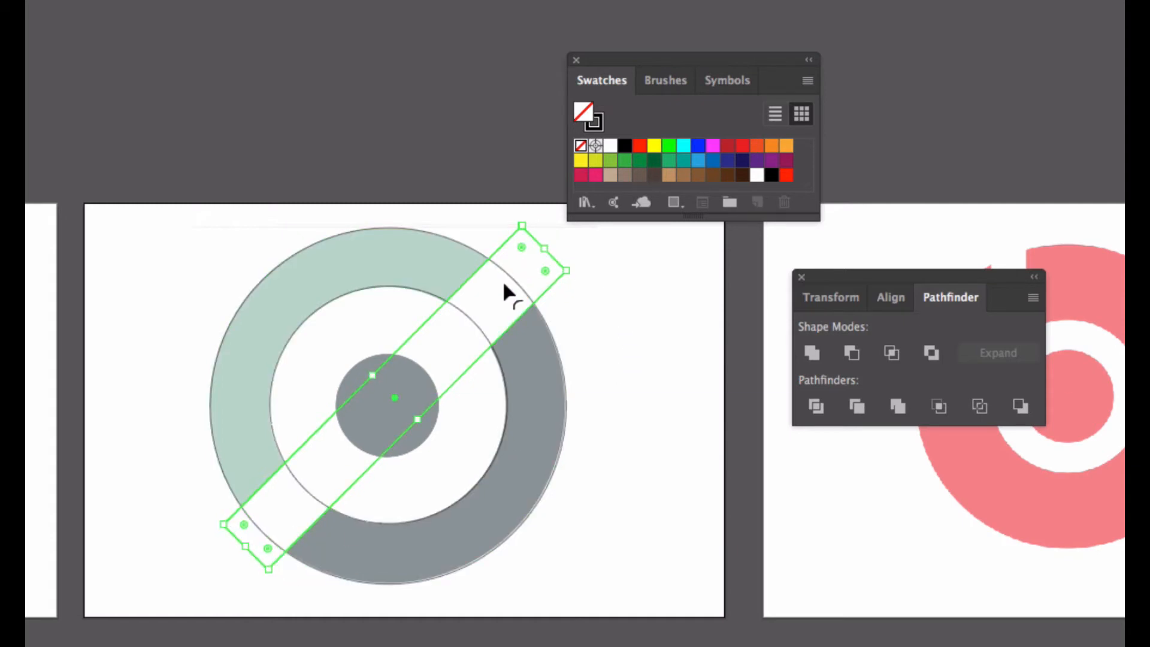
click(603, 360)
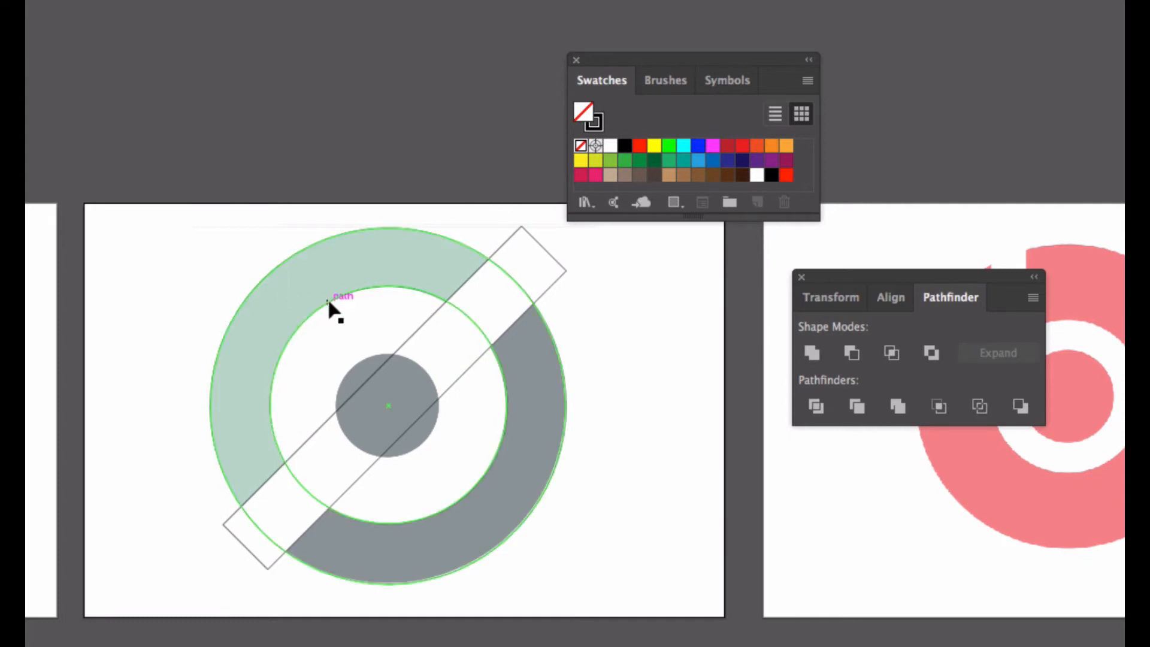
Cut the slanted rectangle out of the compound ring with Minus Front and deselect the result.
click(356, 292)
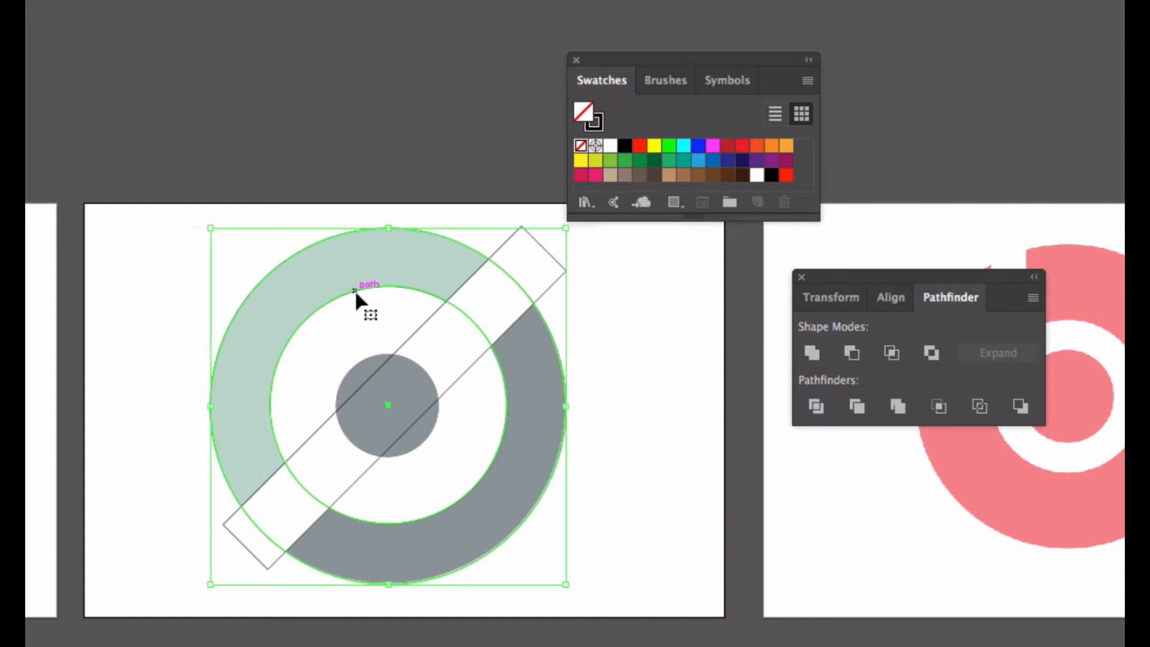
shift+click(537, 242)
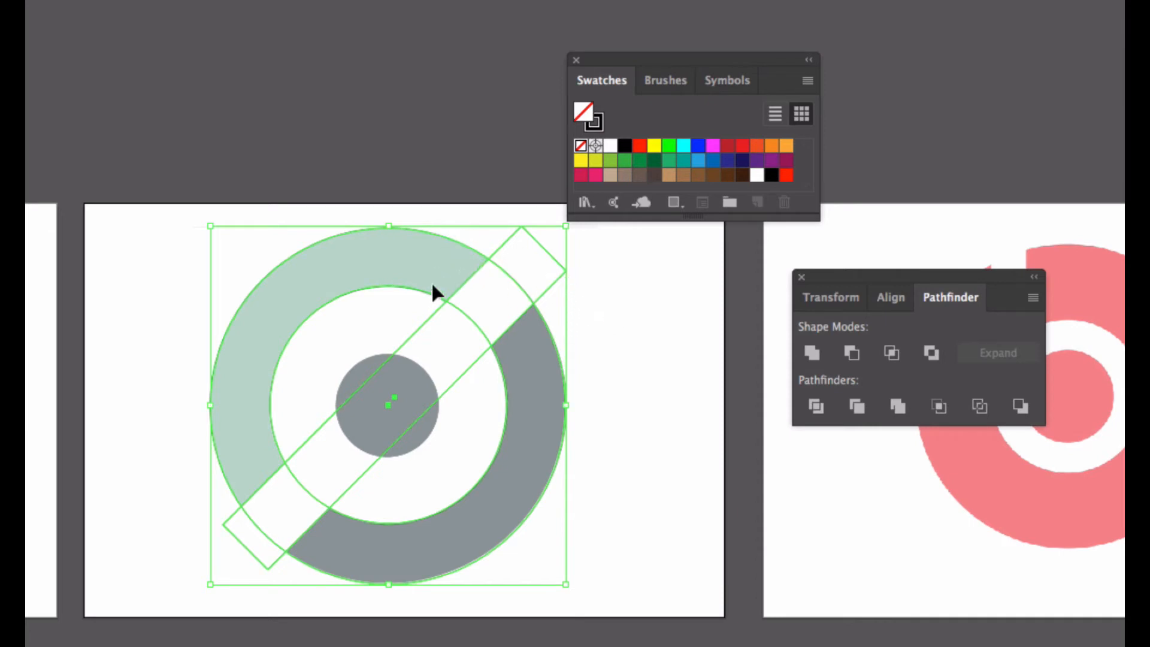
click(851, 353)
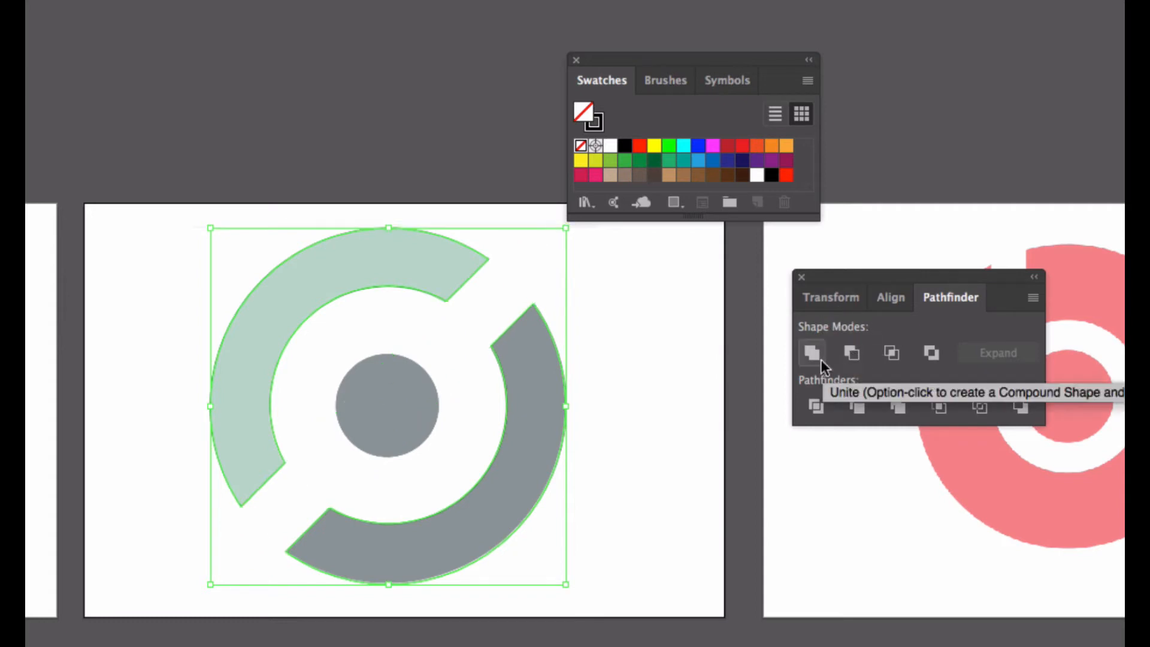
click(715, 373)
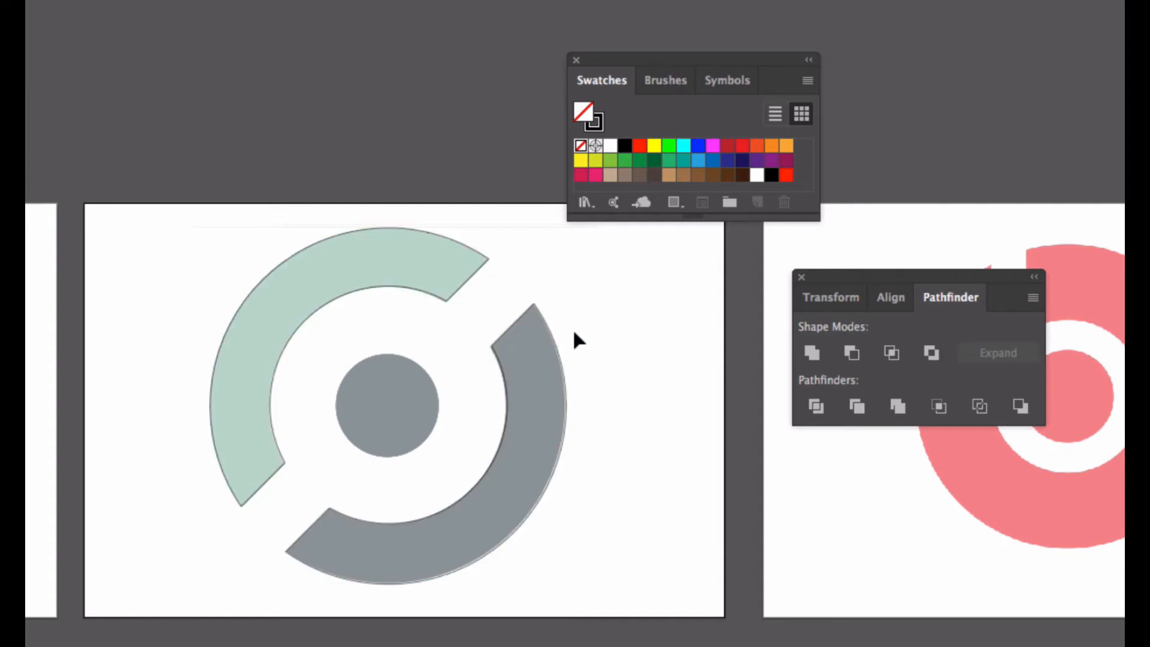
Ungroup the two cut ring segments and check that they can be selected separately.
click(556, 495)
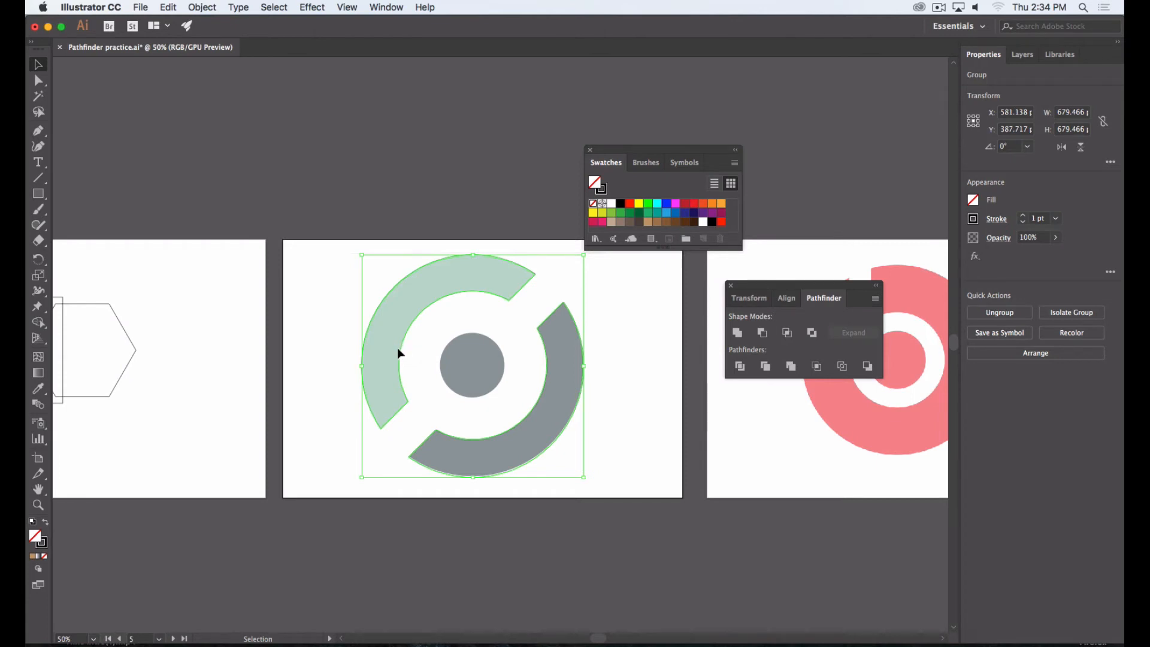
click(211, 7)
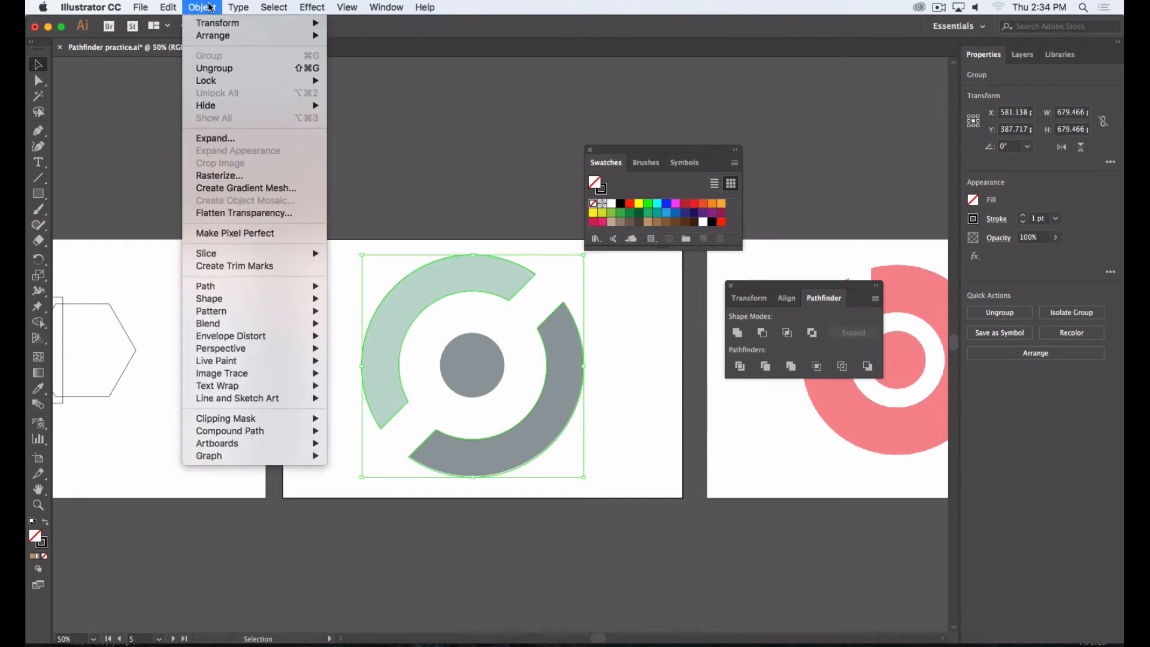
click(226, 73)
click(657, 357)
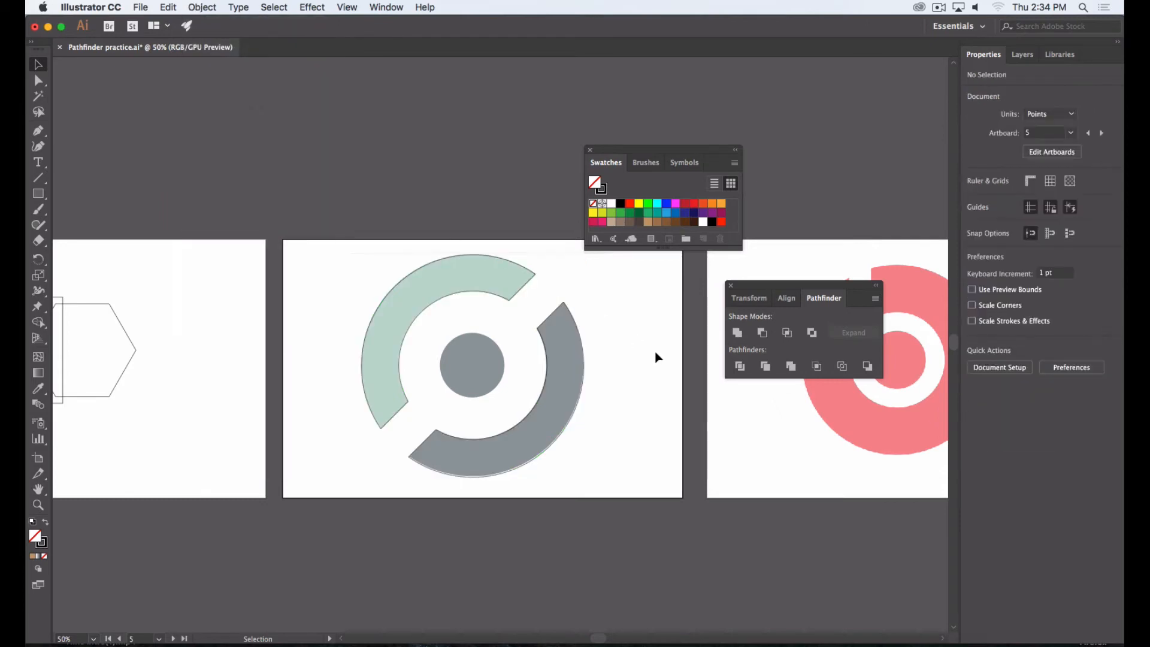
click(584, 373)
click(533, 273)
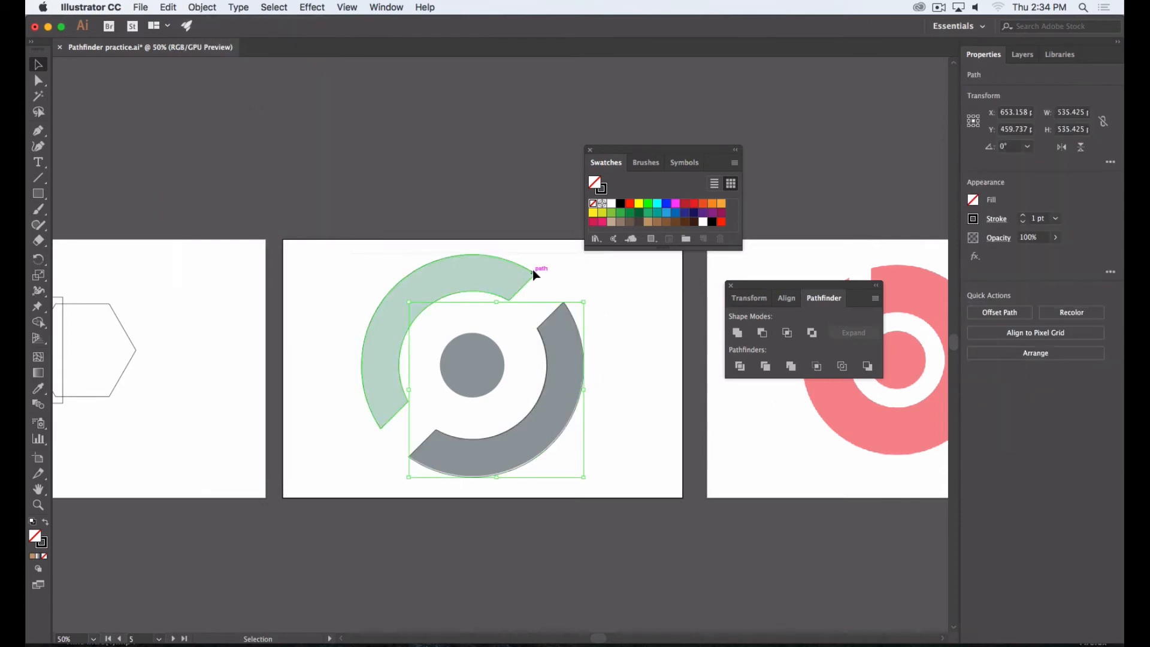
click(623, 324)
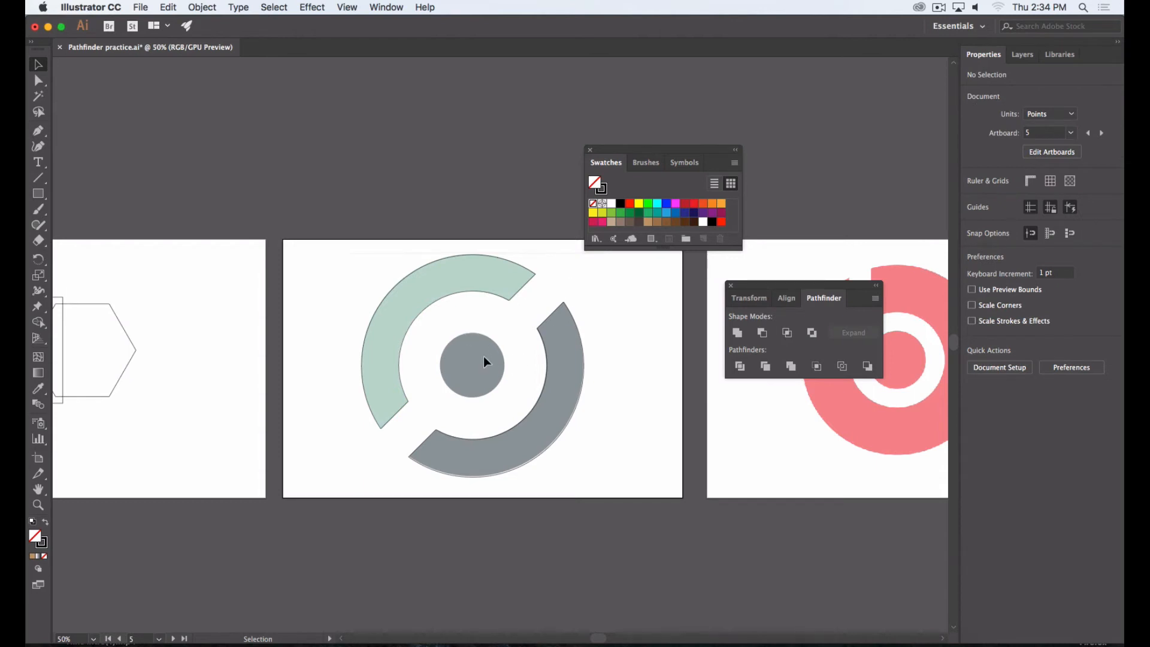
Trace the grey dot at the logo's centre with a circle about 196 pt in diameter and deselect it.
drag(38, 194, 83, 228)
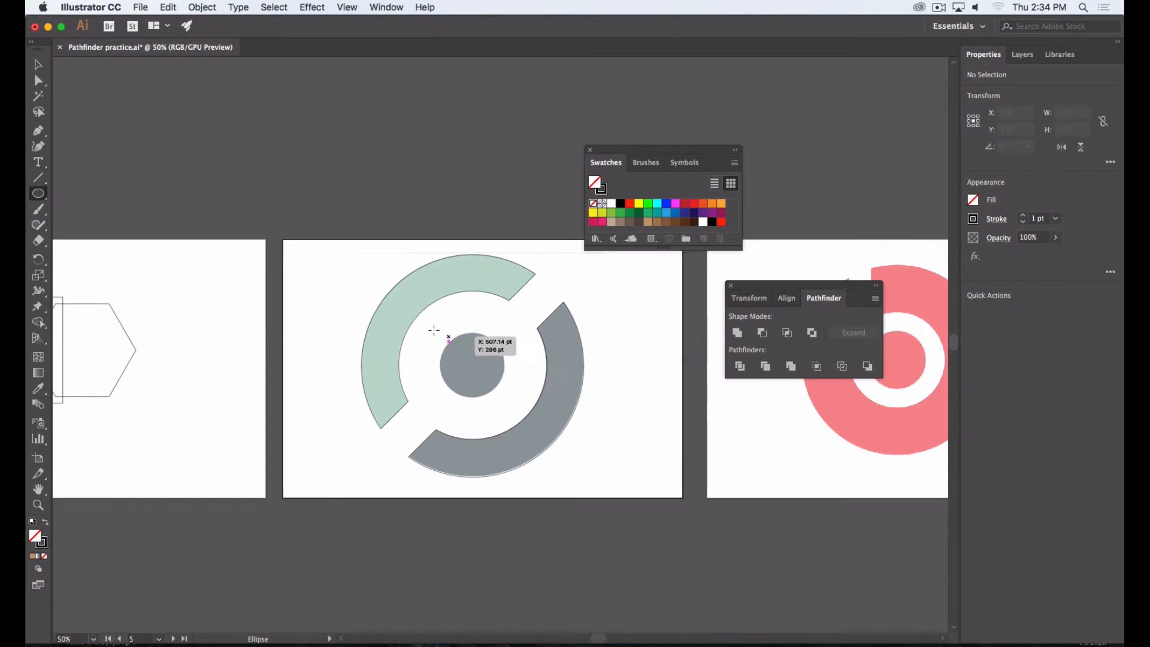
drag(466, 369, 505, 384)
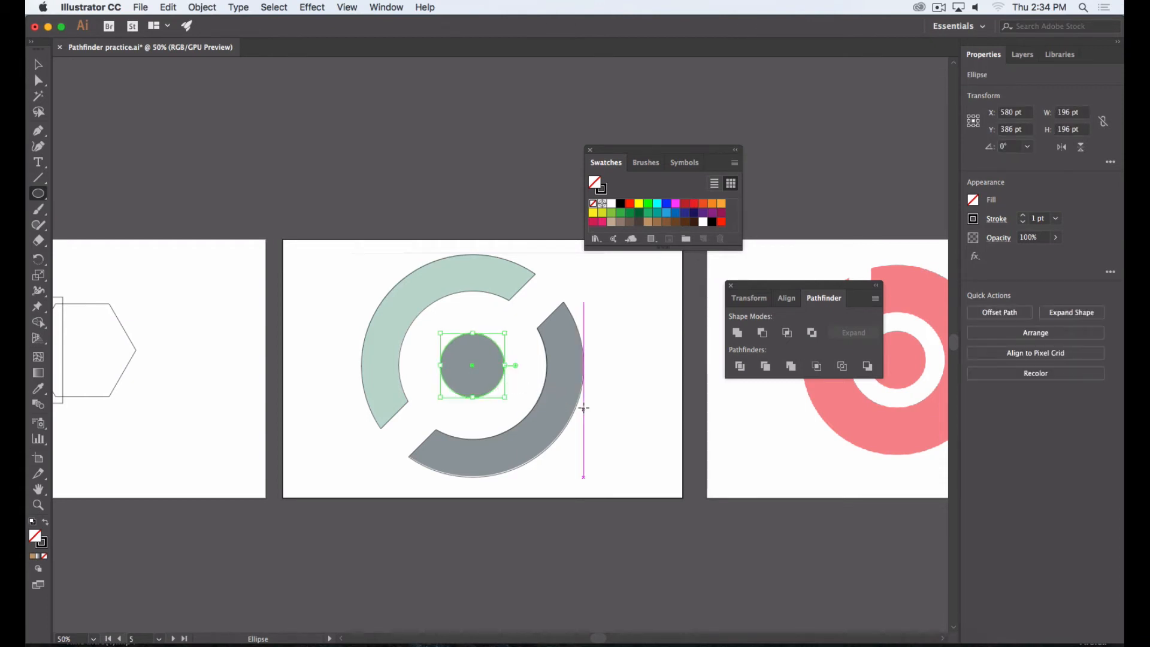
click(40, 65)
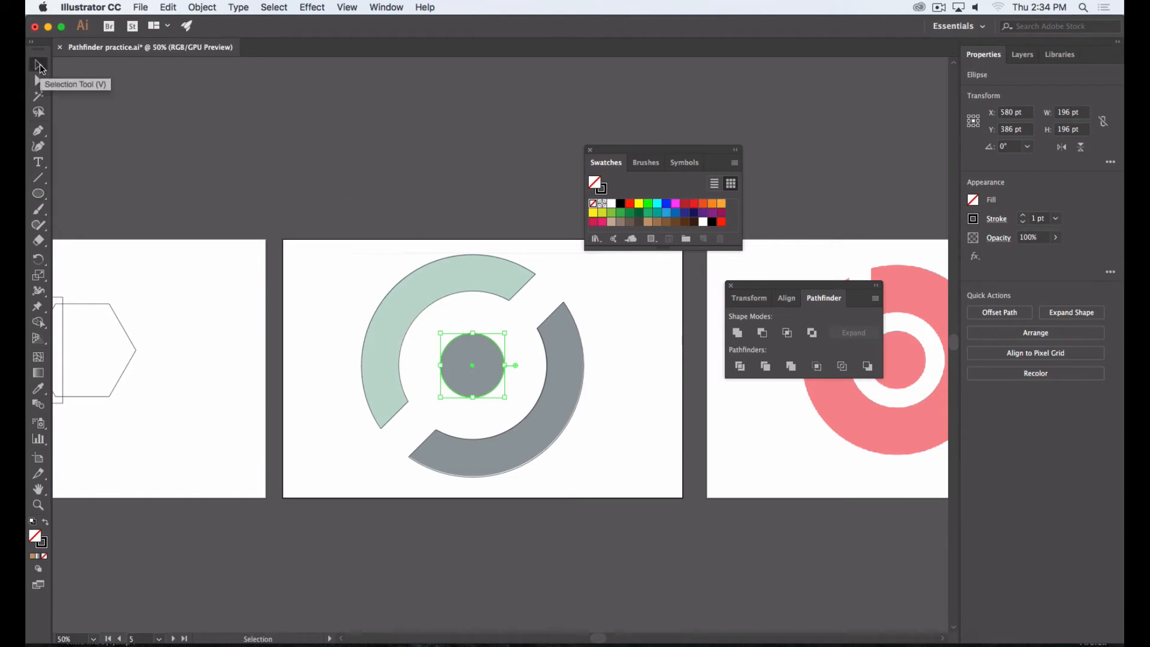
click(320, 287)
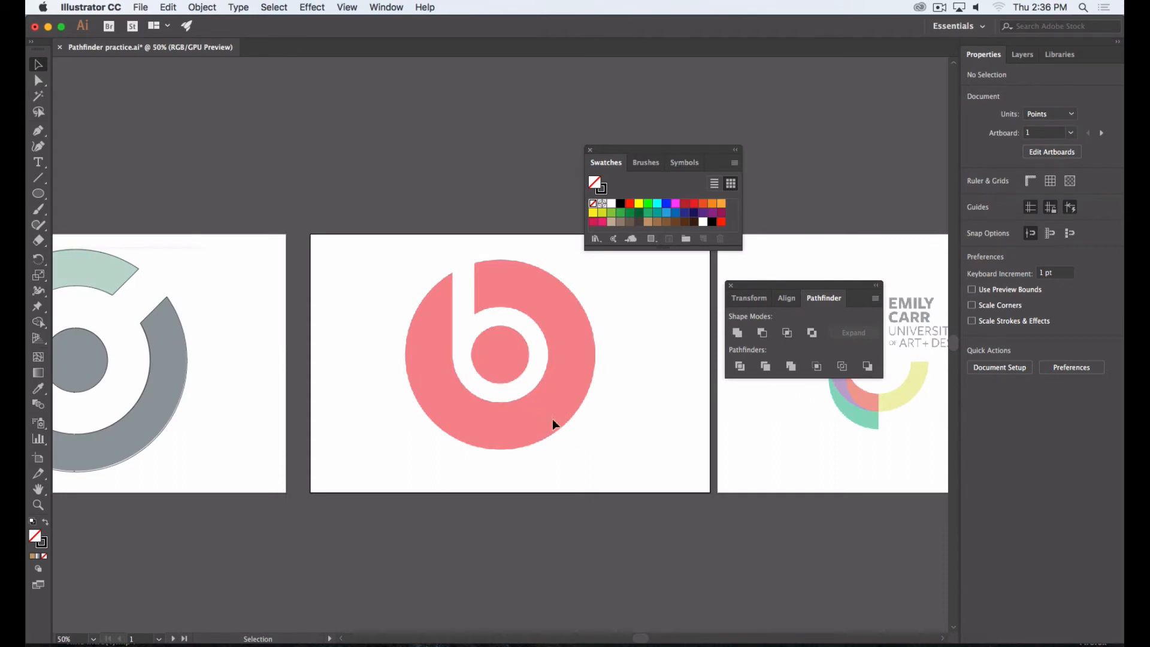
Trace the outer edge of the Emily Carr logo's pink and yellow ring with a circle about 304 pt in diameter.
key(space)
drag(466, 431, 564, 437)
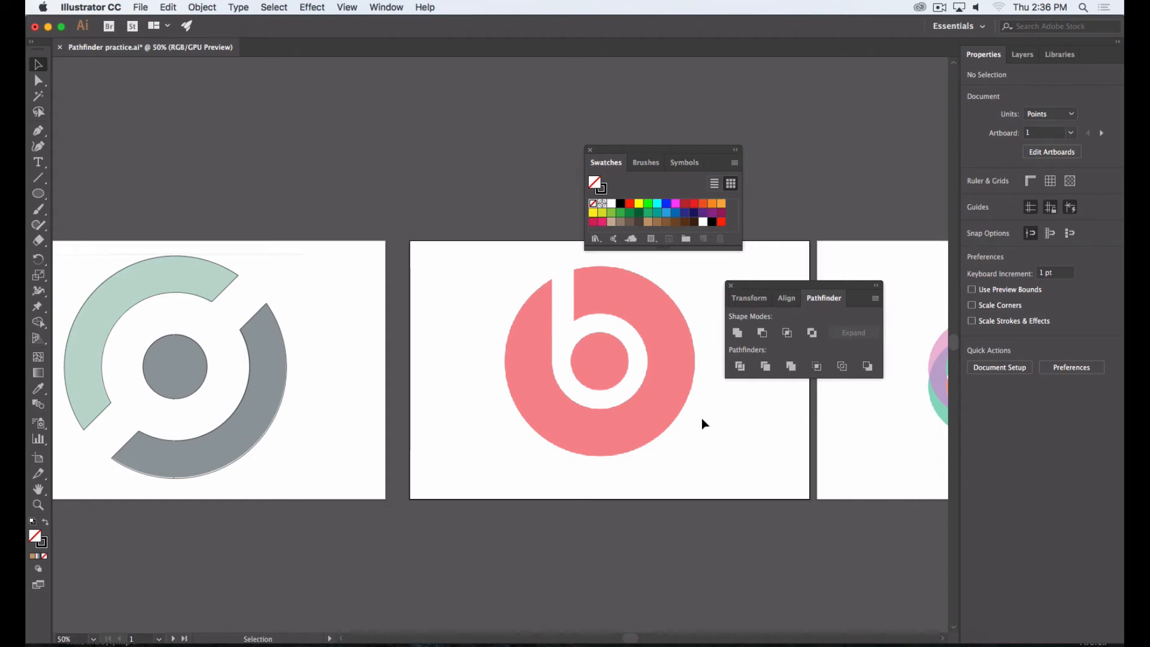
scroll(539, 443, right, 10)
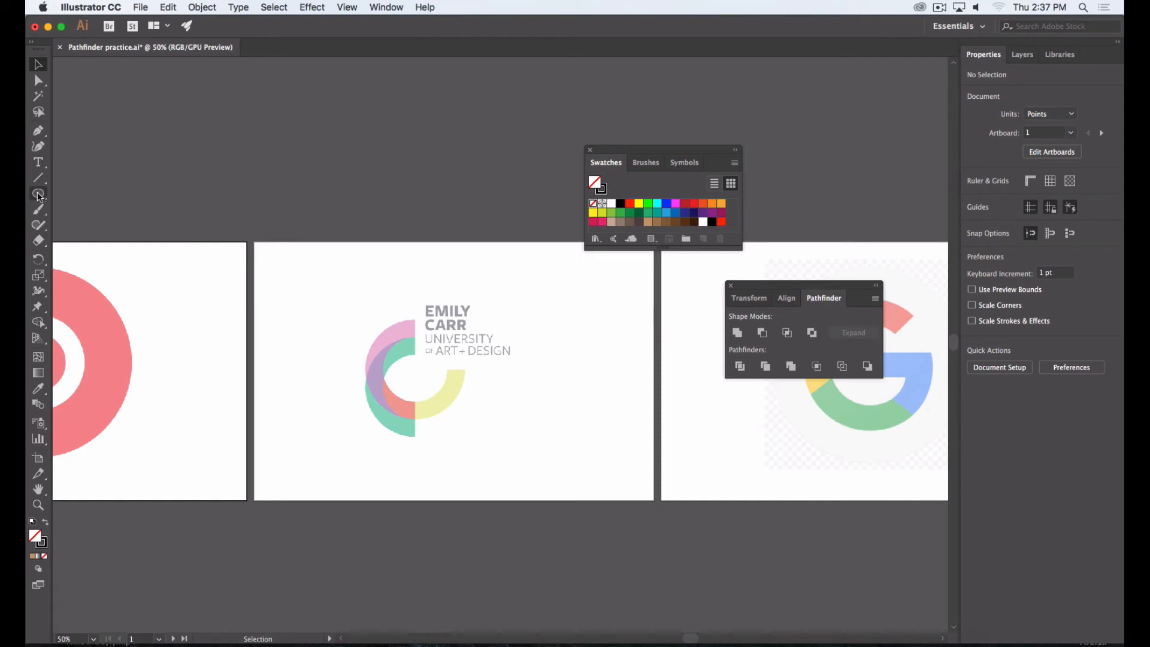
click(39, 194)
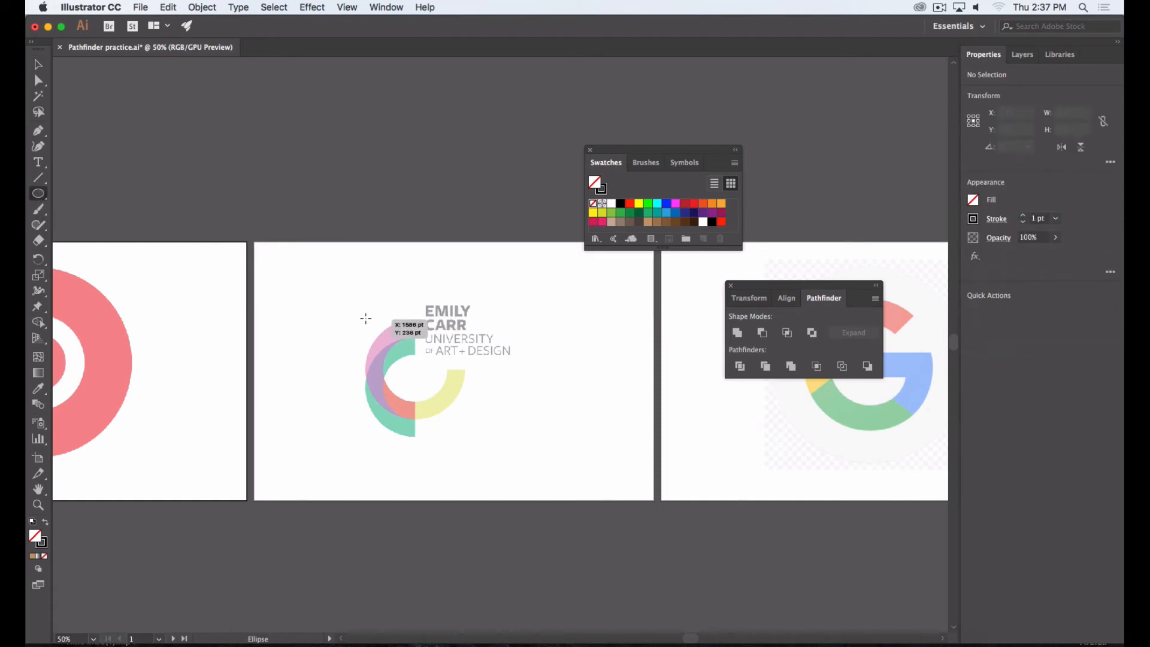
drag(367, 319, 467, 412)
click(499, 407)
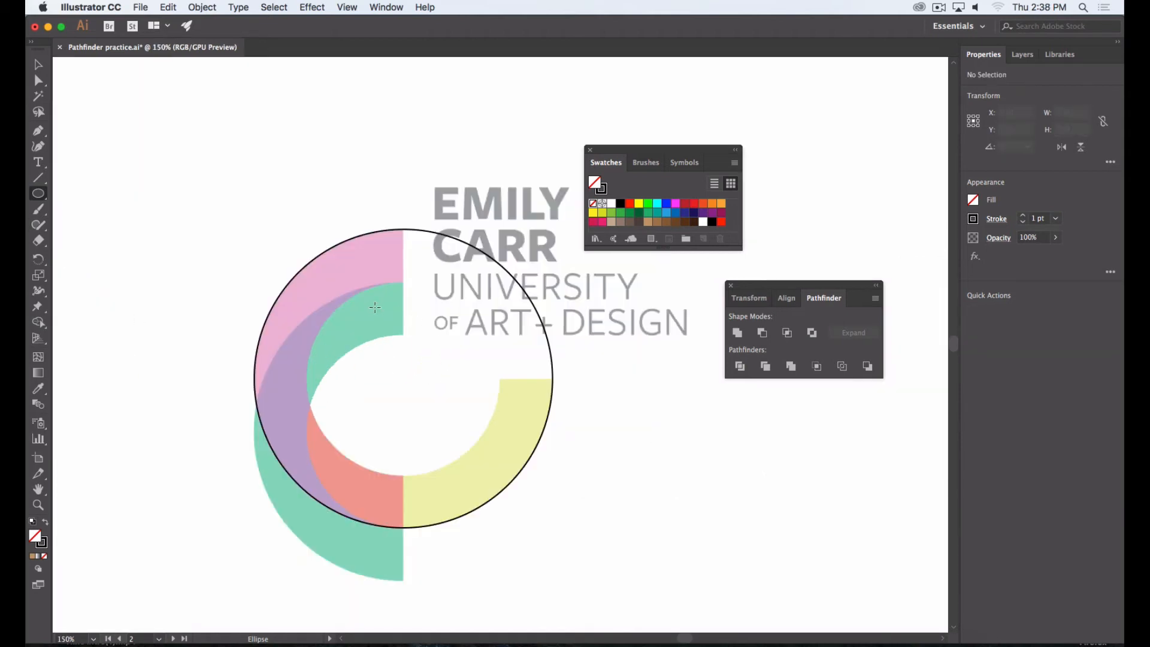
Trace the inner edge of the same ring with a circle about 196 pt in diameter and deselect it.
drag(342, 294, 501, 462)
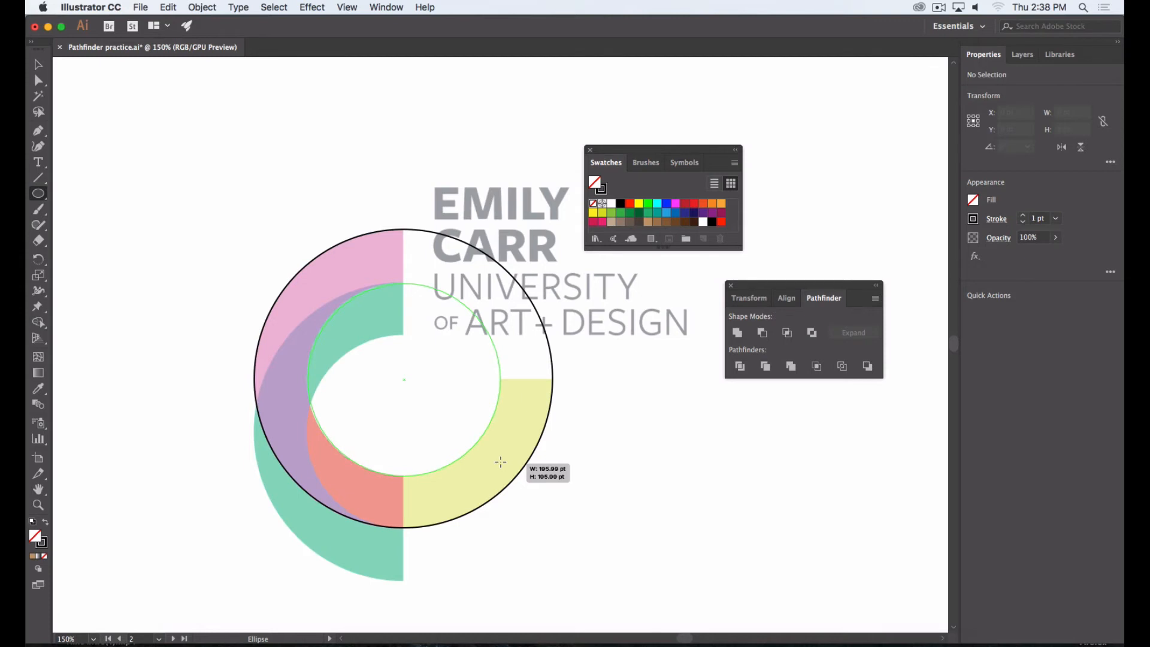
drag(500, 462, 501, 462)
click(577, 483)
key(Escape)
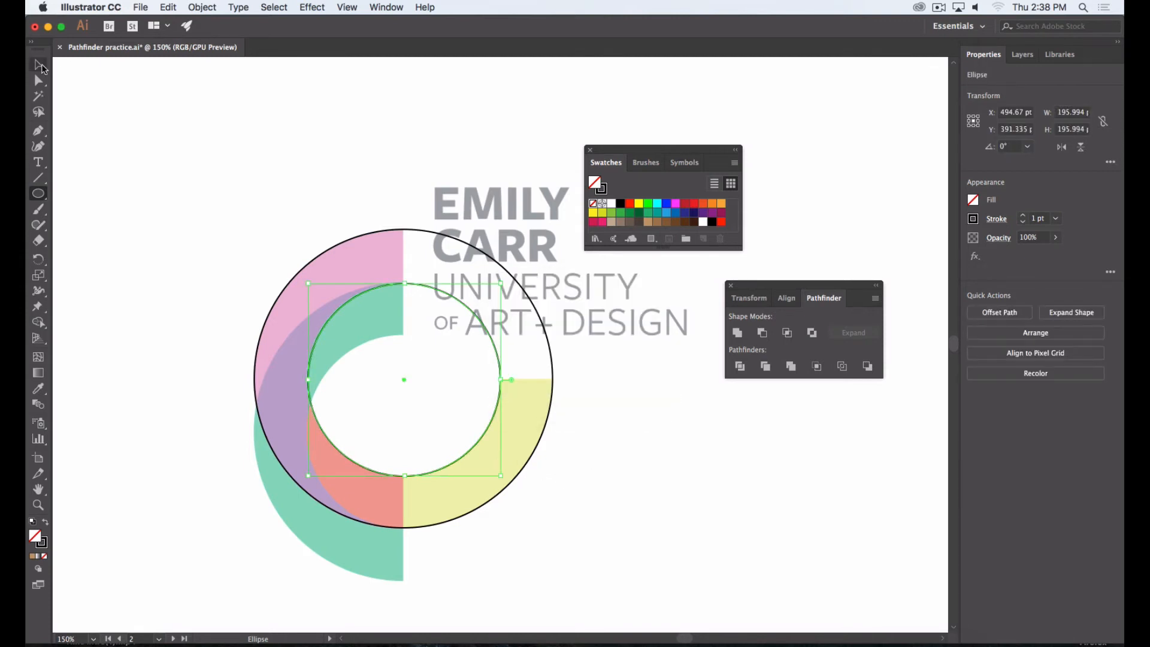
click(39, 66)
click(172, 164)
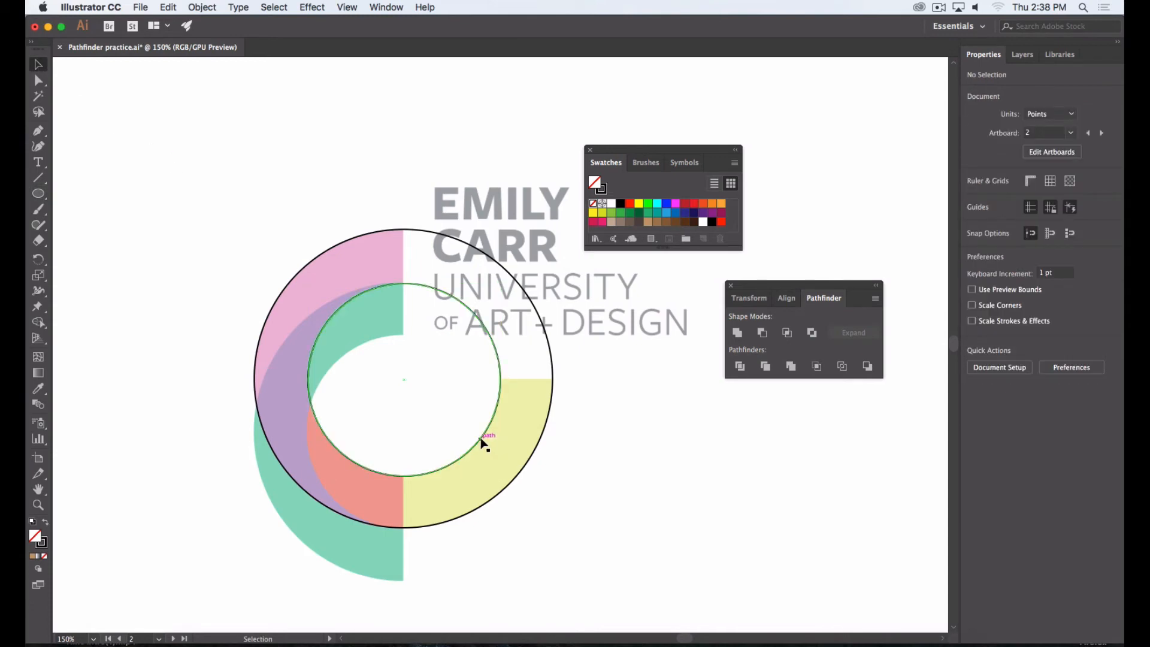
Combine the inner and outer circles into a compound path.
click(481, 439)
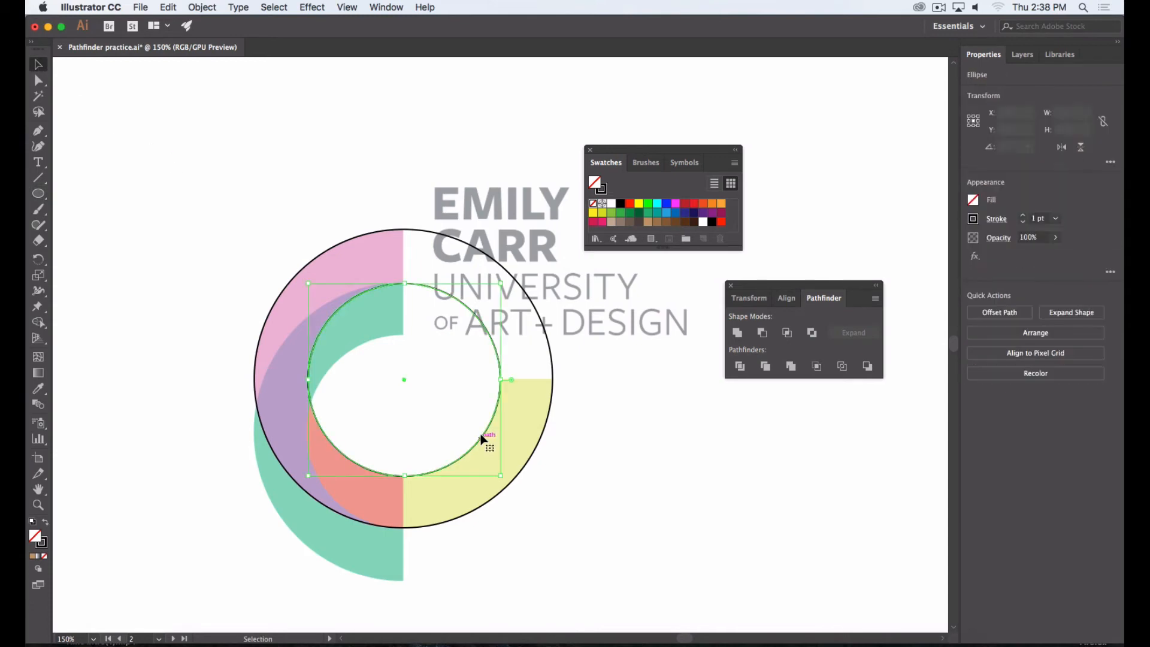
shift+click(535, 458)
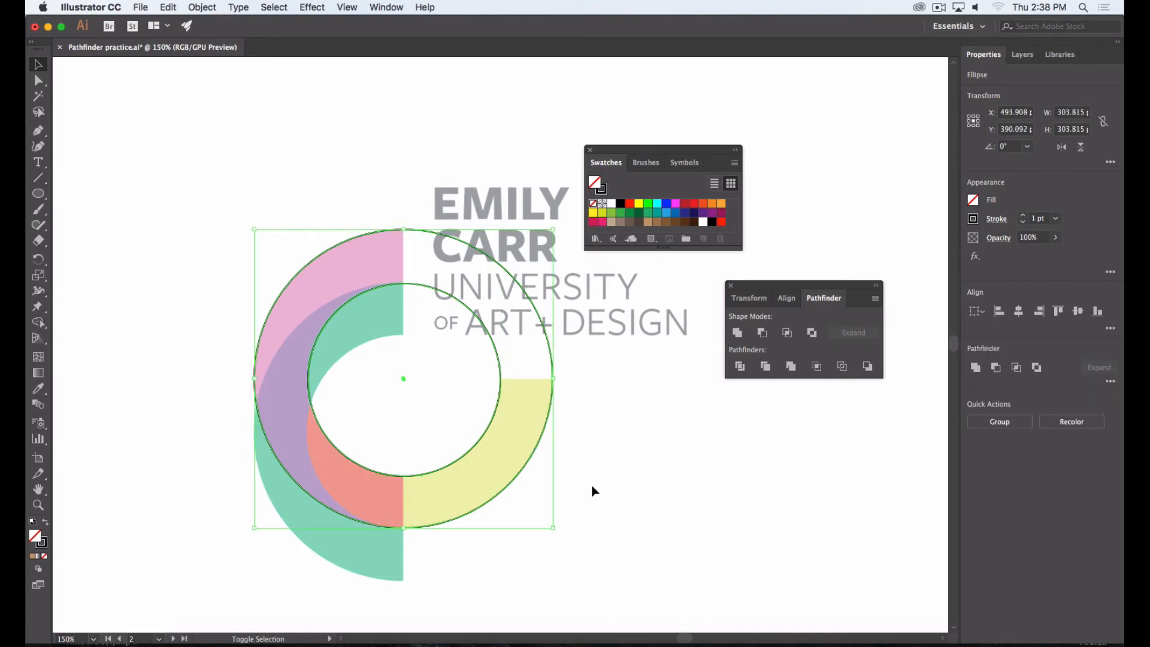
click(203, 6)
mouse_move(276, 429)
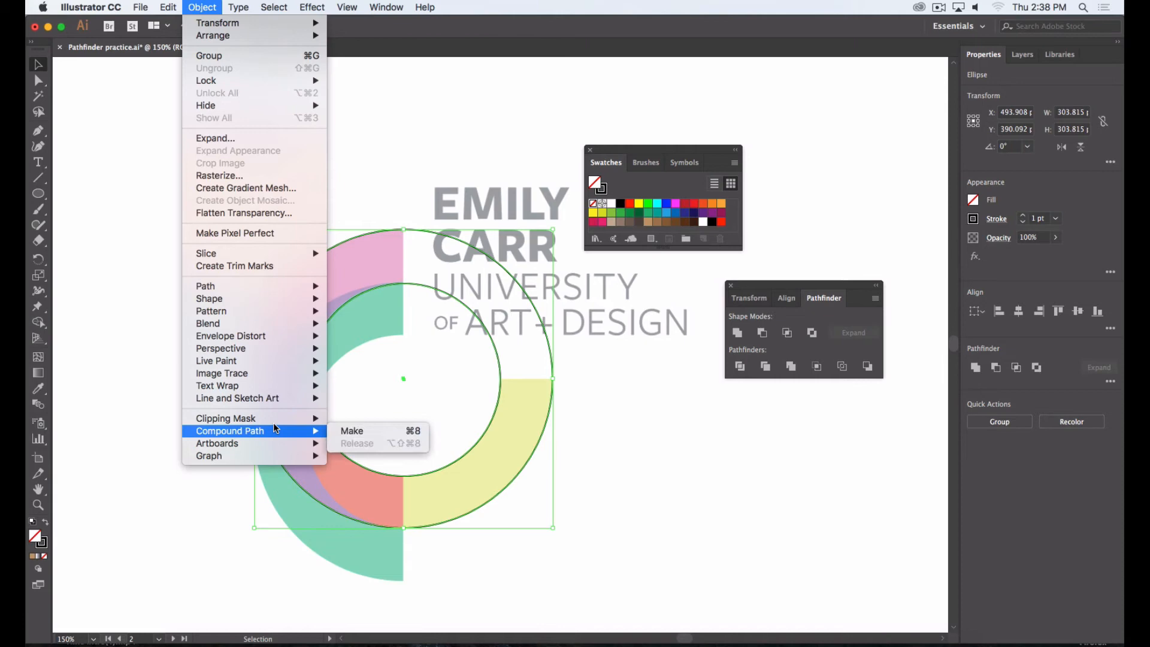
click(367, 430)
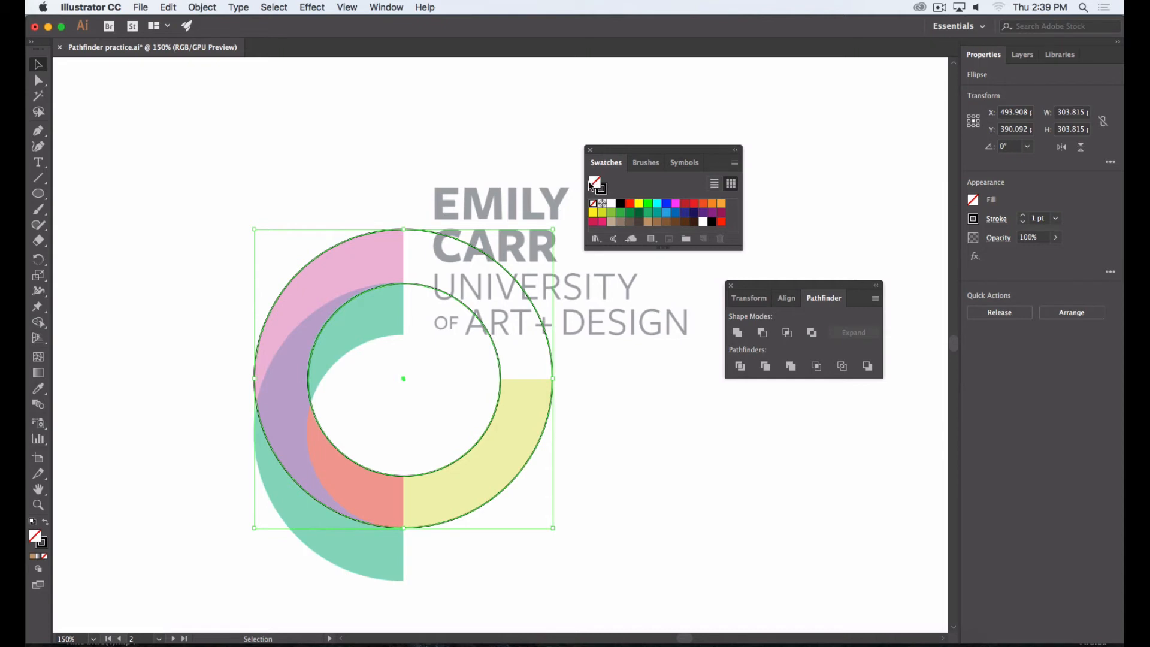
Try several swatch fills, including magenta and green, on the compound ring, then restore no fill and deselect it.
click(648, 203)
click(713, 205)
click(676, 204)
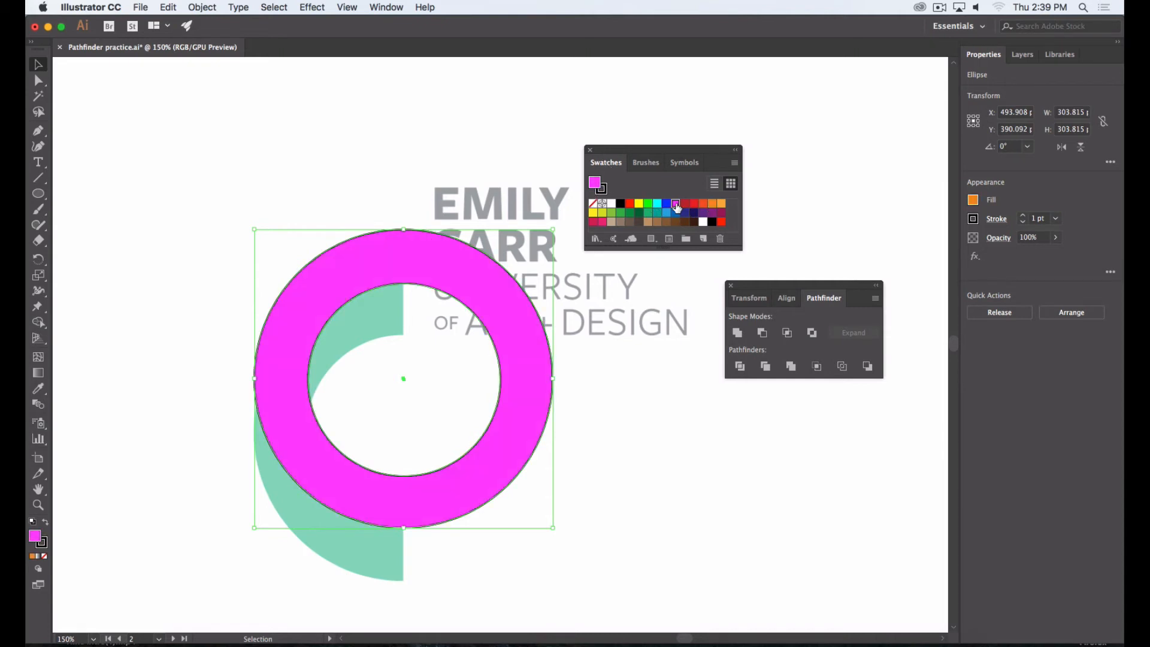
click(648, 213)
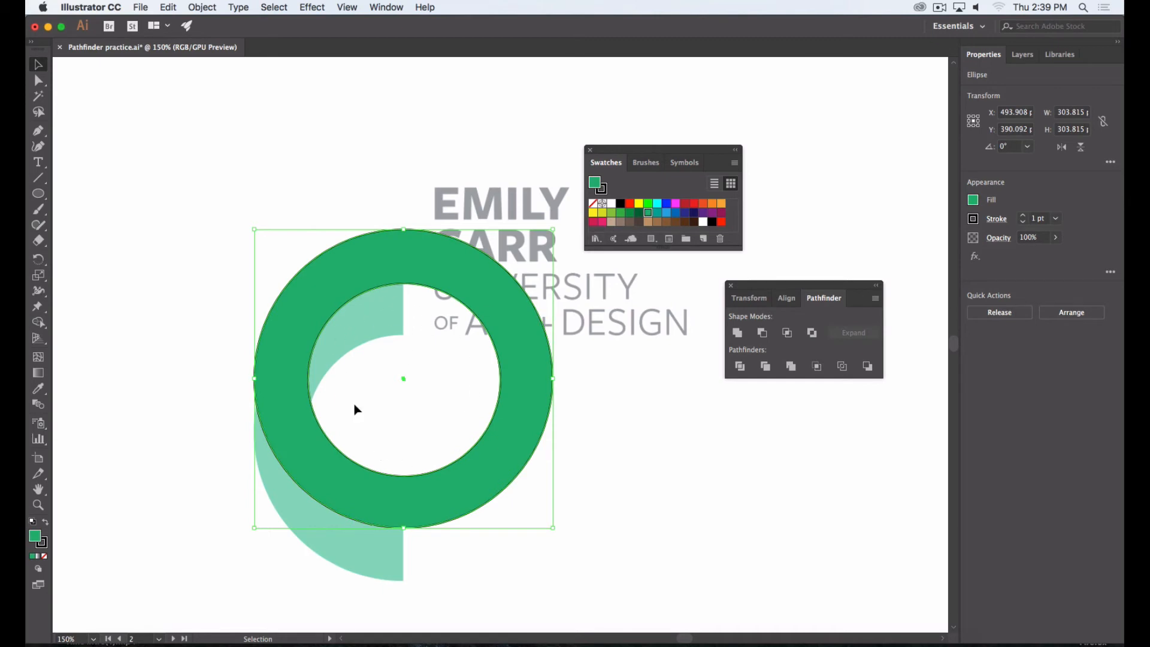
click(593, 203)
click(304, 160)
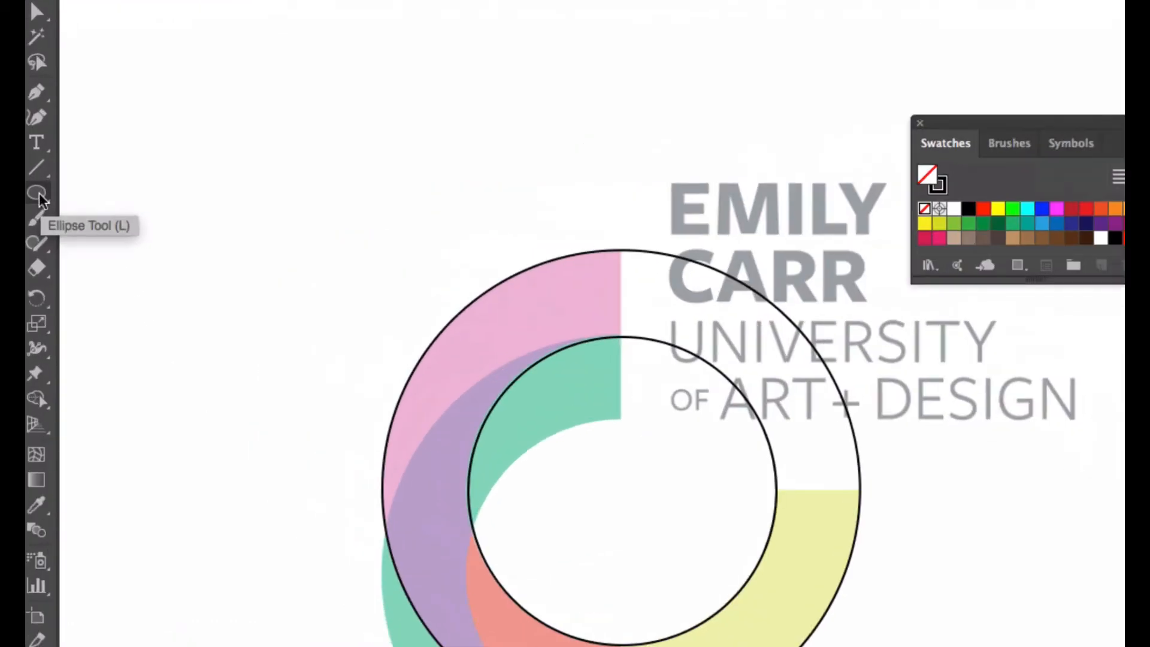
Draw a rectangle from the ring's centre covering its upper-right quarter and extend its top edge slightly further above the ring.
click(37, 194)
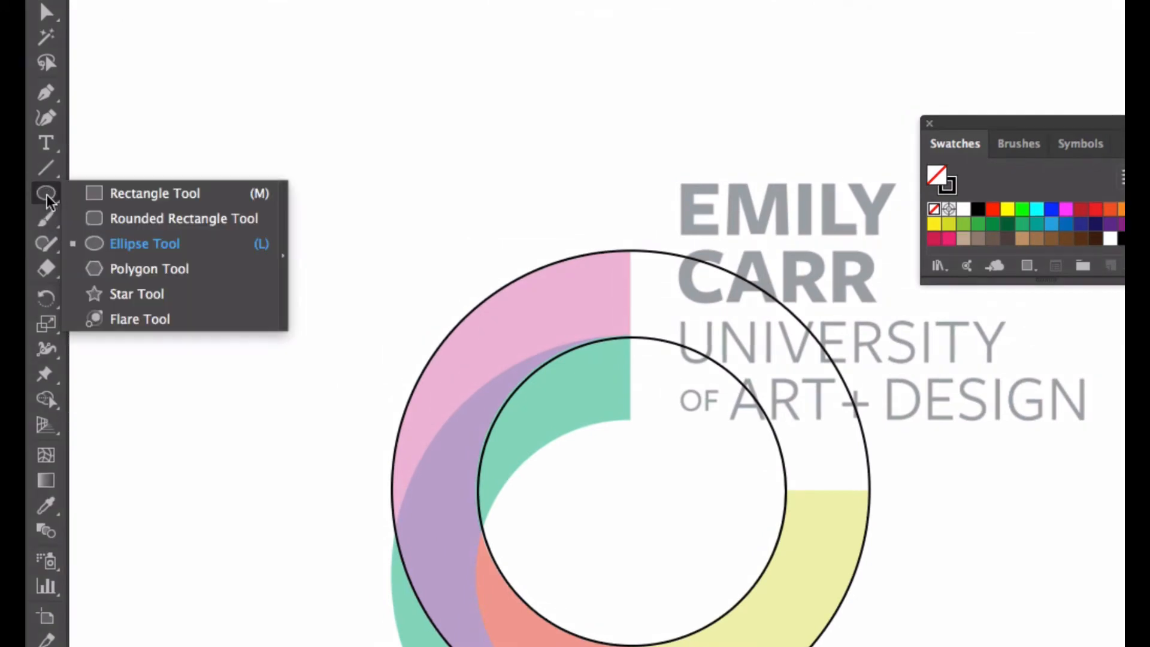
click(122, 197)
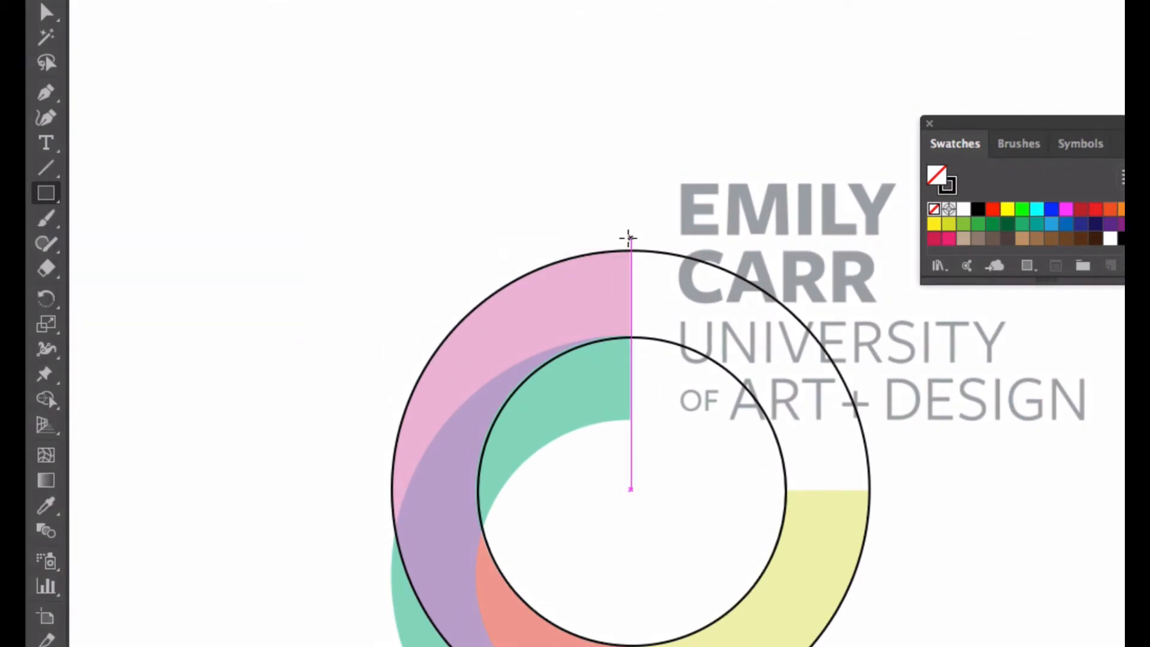
drag(629, 239, 888, 488)
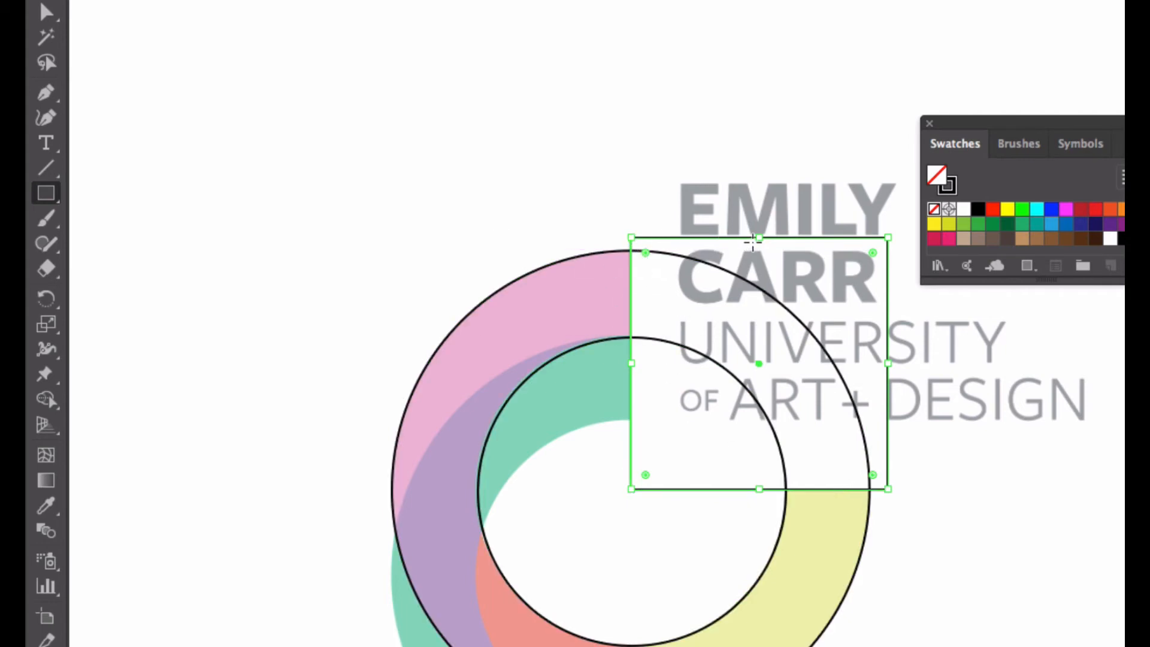
mouse_move(759, 238)
mouse_down()
mouse_move(758, 251)
mouse_move(758, 232)
mouse_up()
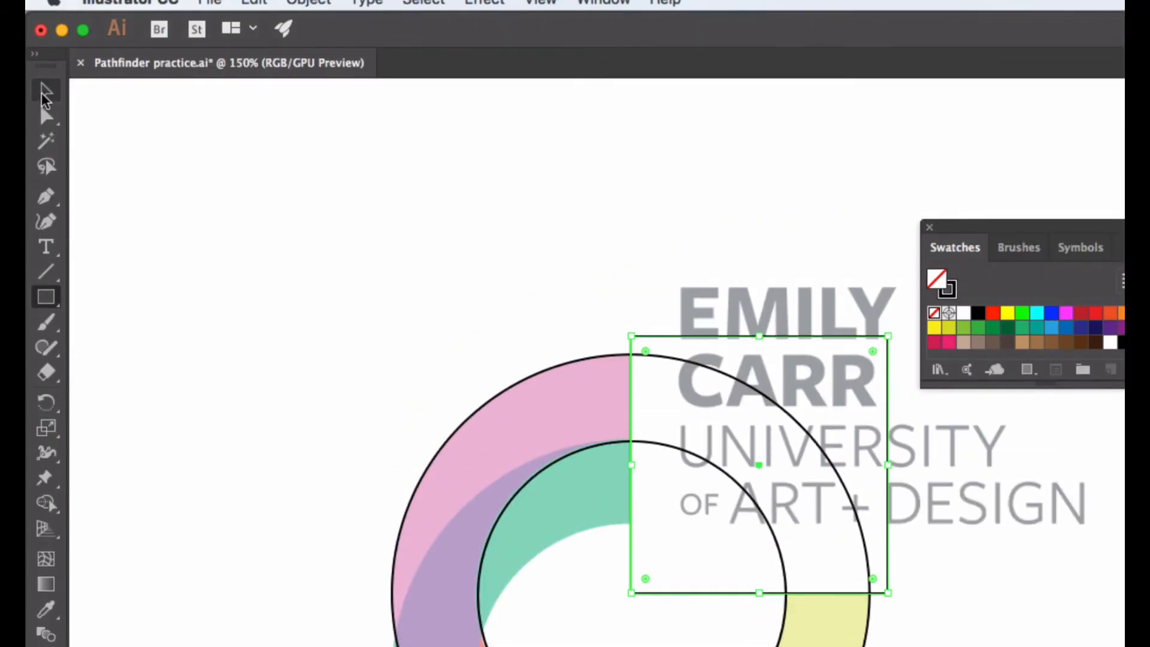
Cut the rectangle out of the compound ring with Minus Front, leaving an open C shape.
click(43, 94)
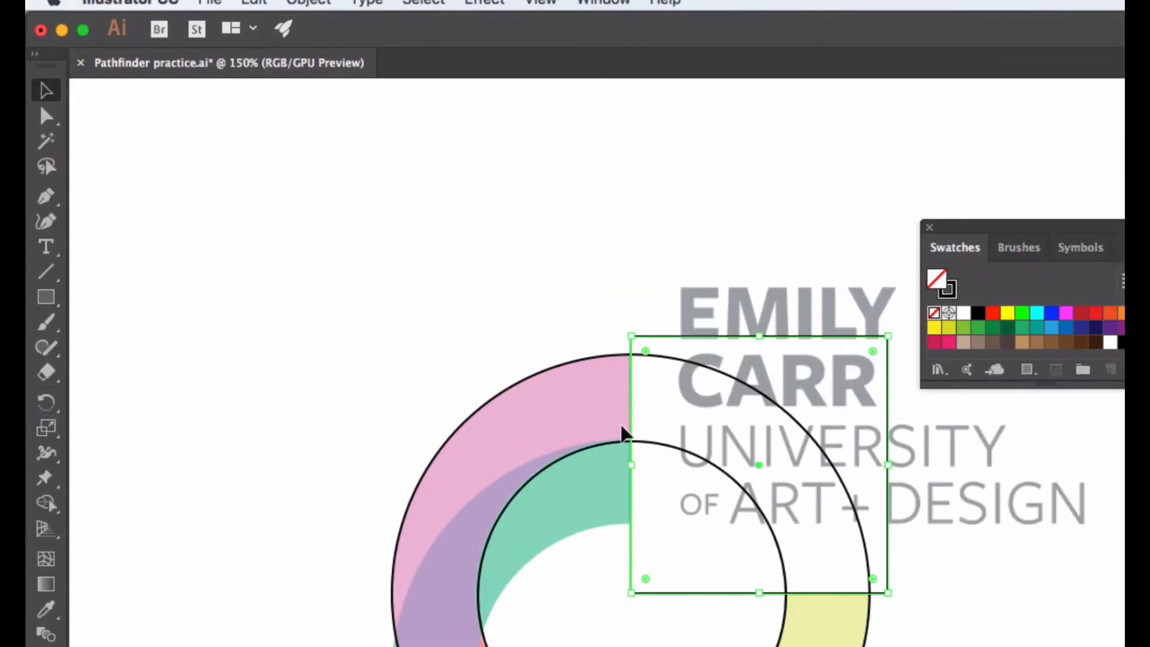
click(592, 360)
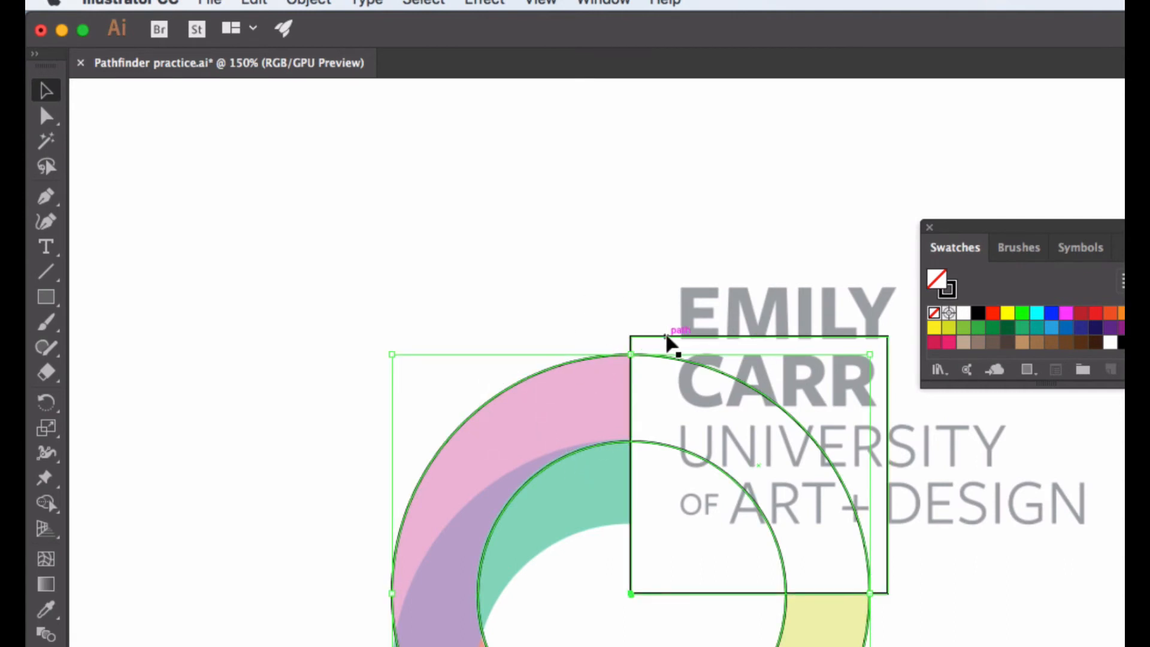
shift+click(668, 339)
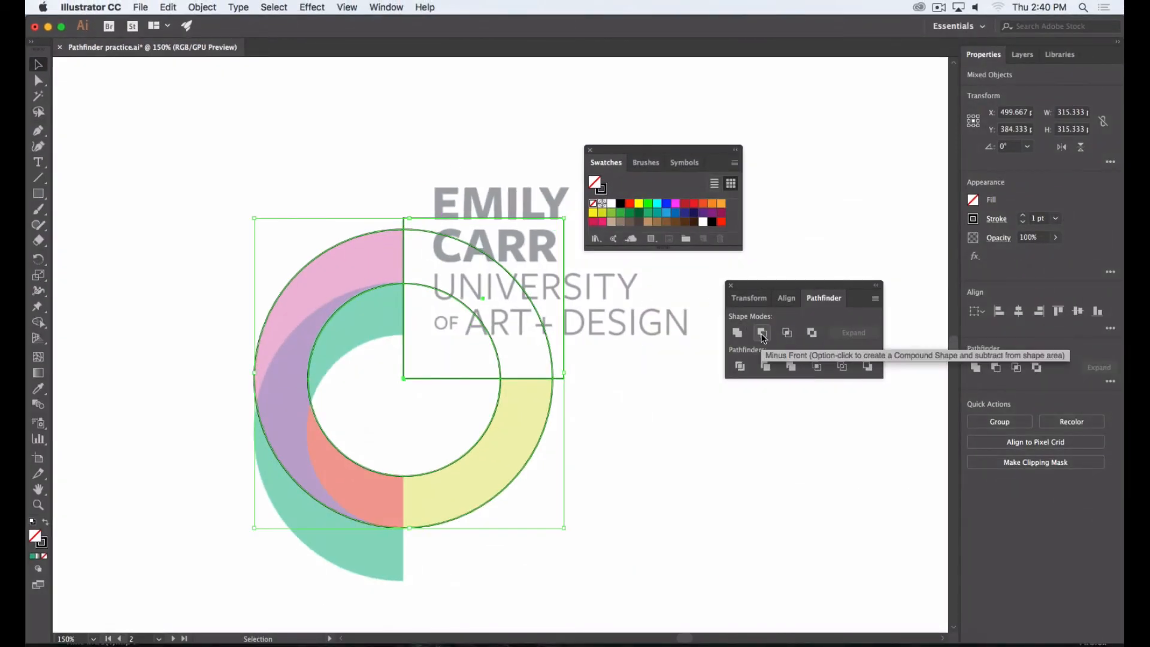
click(762, 335)
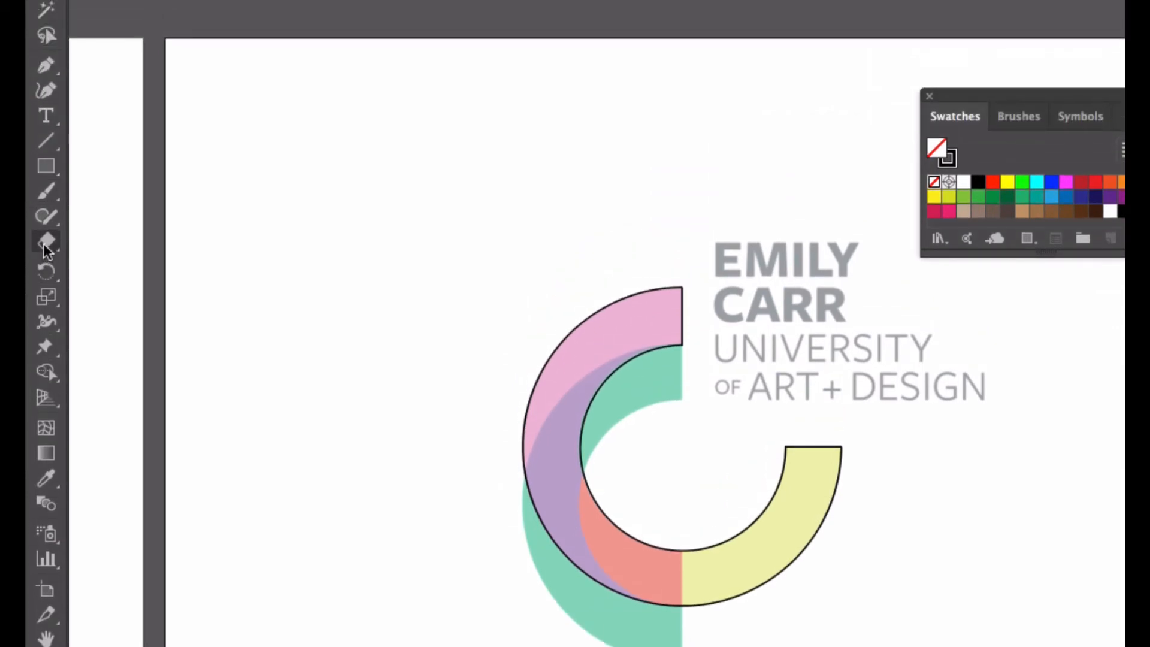
Switch to the Knife tool and practise cutting strokes on the blank area beside the open ring.
click(46, 245)
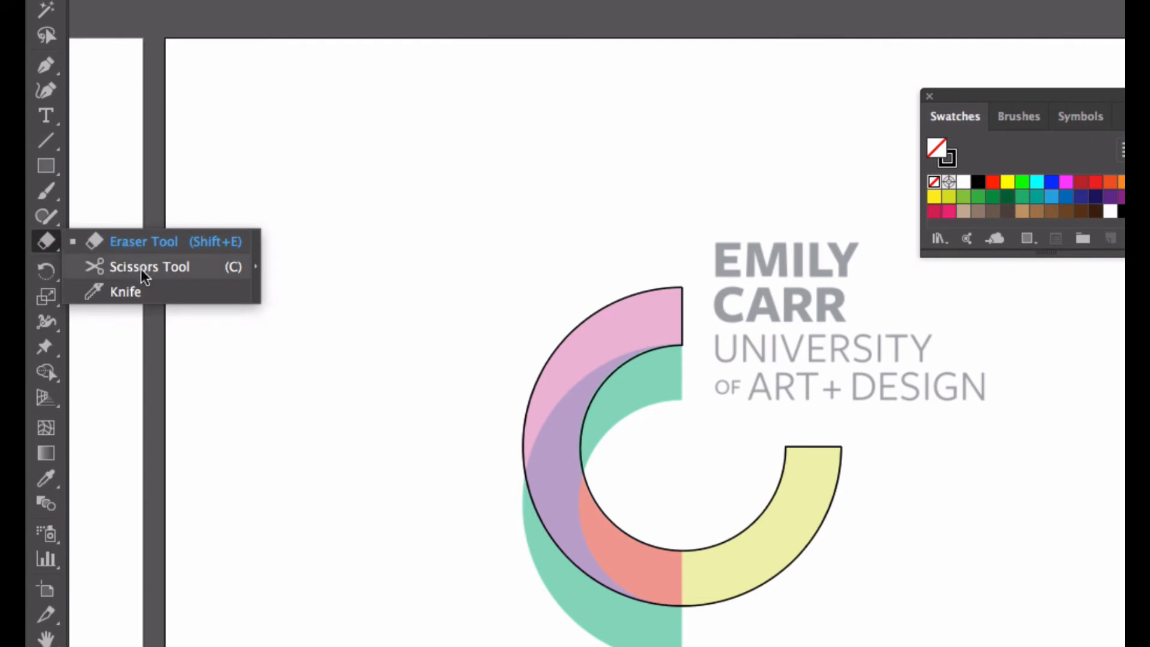
click(126, 292)
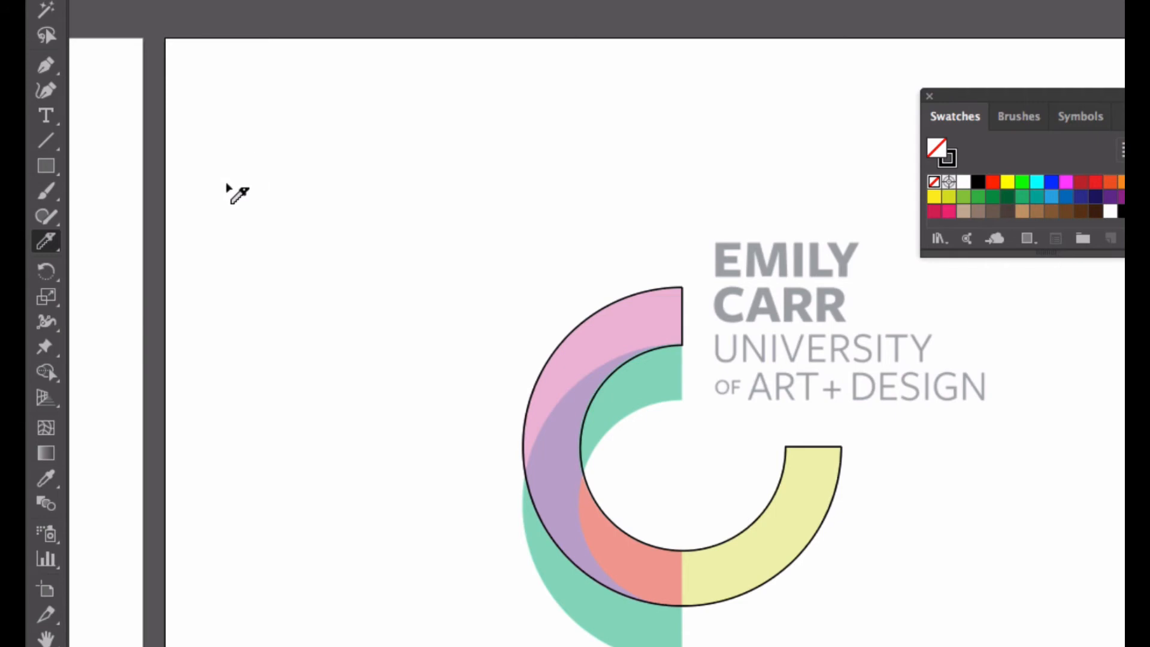
mouse_move(228, 191)
mouse_down()
mouse_move(231, 155)
mouse_move(283, 154)
mouse_move(270, 245)
mouse_move(347, 205)
mouse_move(353, 164)
mouse_move(344, 221)
mouse_move(406, 227)
mouse_move(394, 152)
mouse_move(398, 205)
mouse_move(464, 214)
mouse_move(481, 233)
mouse_move(249, 268)
mouse_move(312, 397)
mouse_move(256, 435)
mouse_move(382, 365)
mouse_move(264, 355)
mouse_move(236, 204)
mouse_move(279, 212)
mouse_move(213, 147)
mouse_move(289, 129)
mouse_move(456, 133)
mouse_move(398, 97)
mouse_move(304, 145)
mouse_move(365, 112)
mouse_move(542, 119)
mouse_move(588, 135)
mouse_move(633, 134)
mouse_move(664, 110)
mouse_move(572, 177)
mouse_move(322, 209)
mouse_move(332, 308)
mouse_move(245, 299)
mouse_move(203, 242)
mouse_move(366, 319)
mouse_move(382, 200)
mouse_up()
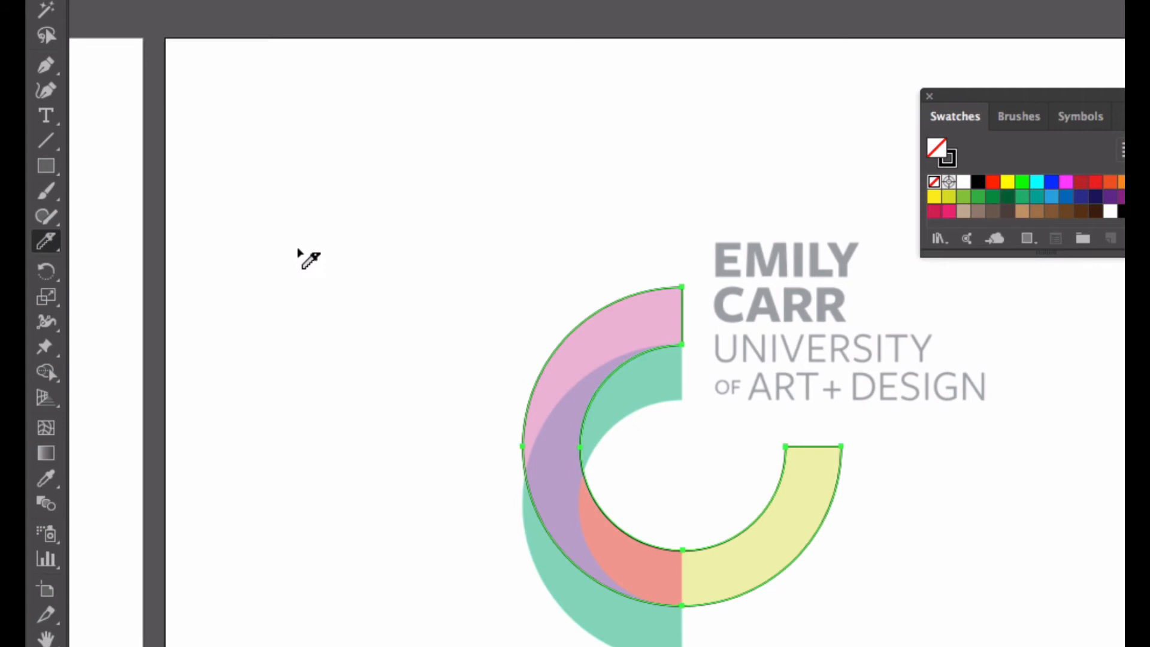
drag(297, 250, 508, 251)
scroll(779, 563, down, 3)
scroll(778, 563, right, 3)
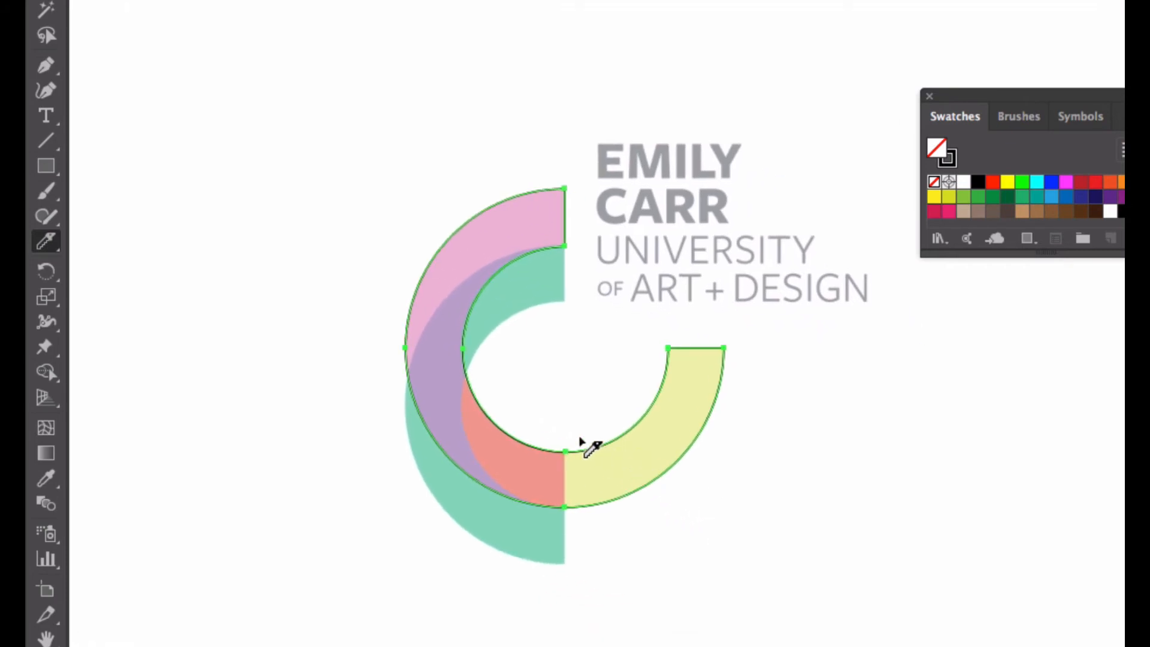
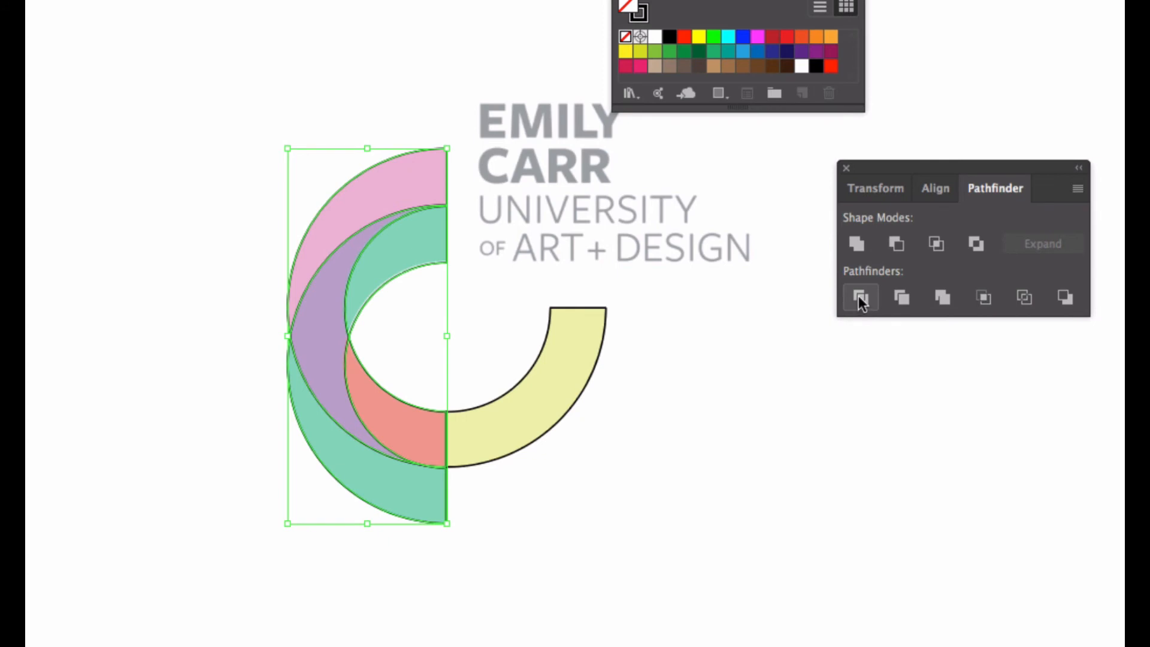
Split the overlapping half rings with Divide, then ungroup the resulting pieces and deselect them.
click(859, 298)
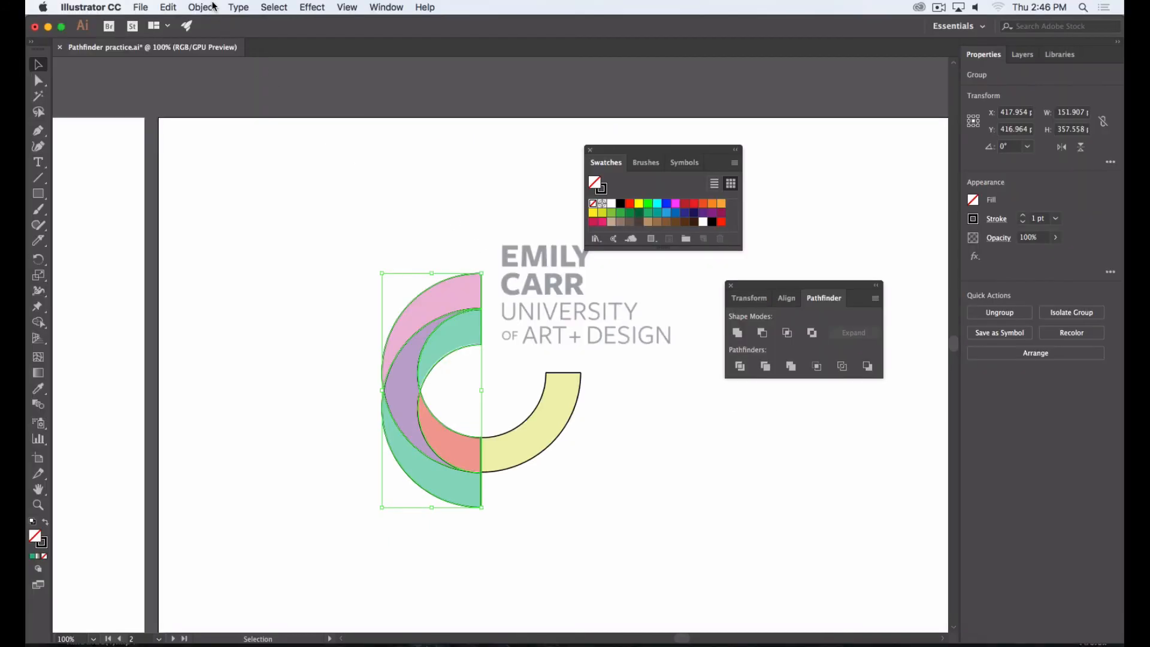
click(204, 6)
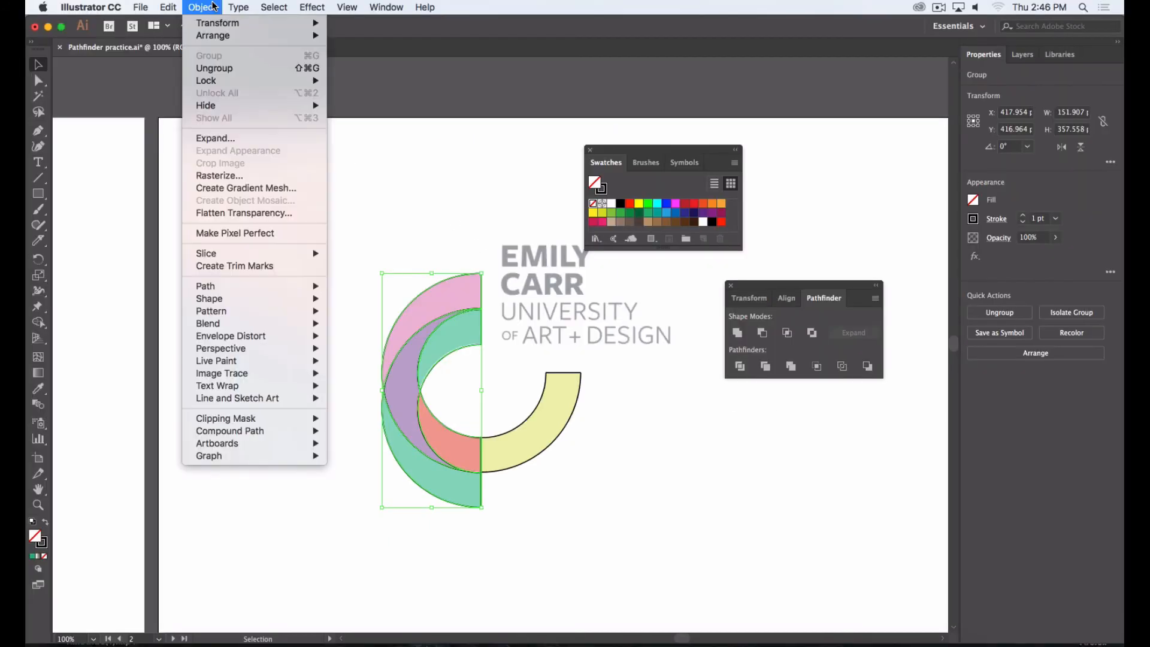
click(214, 67)
click(423, 172)
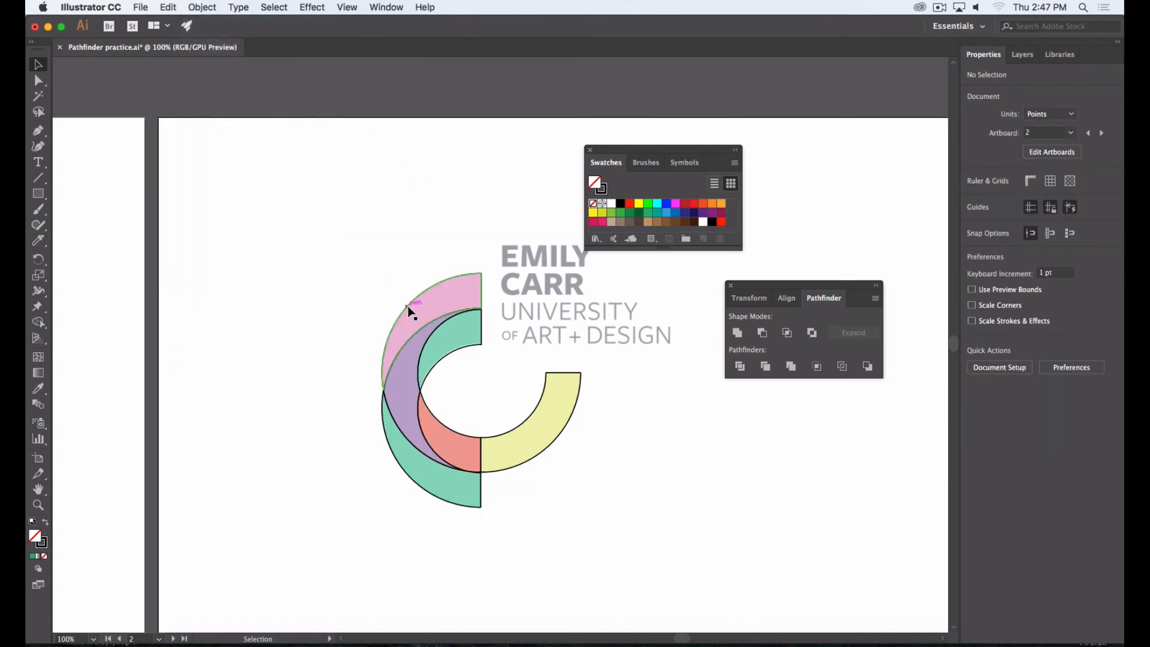
Move the five divided pieces of the half rings off their traced colours to check that each is separate.
drag(407, 310, 407, 271)
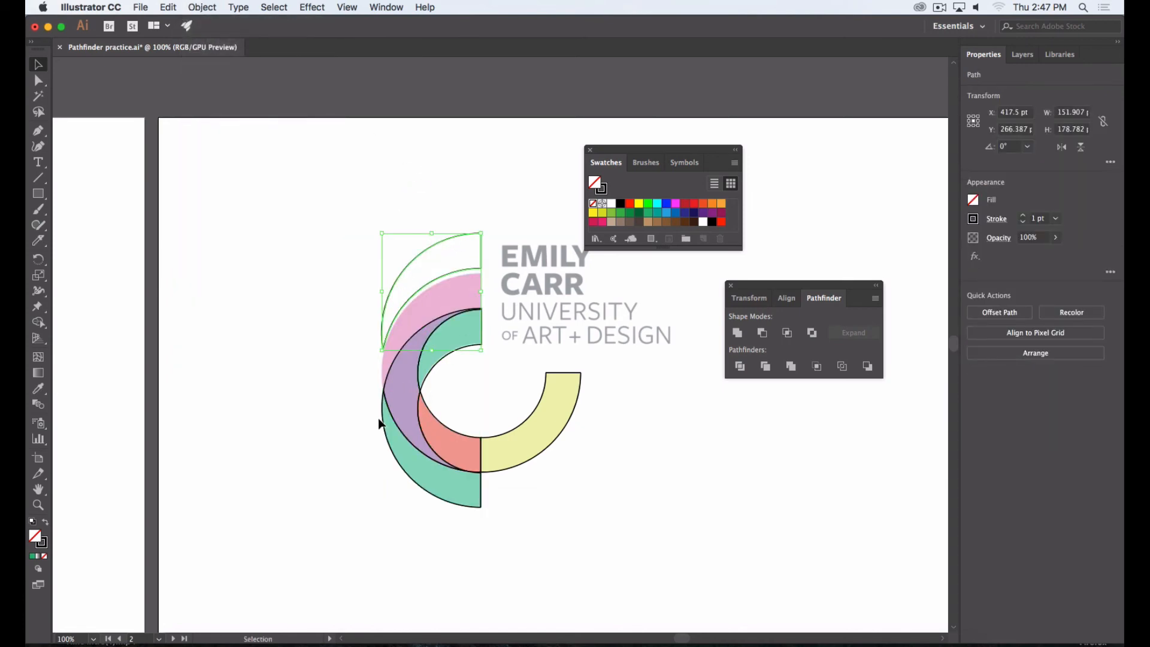
drag(381, 423, 326, 442)
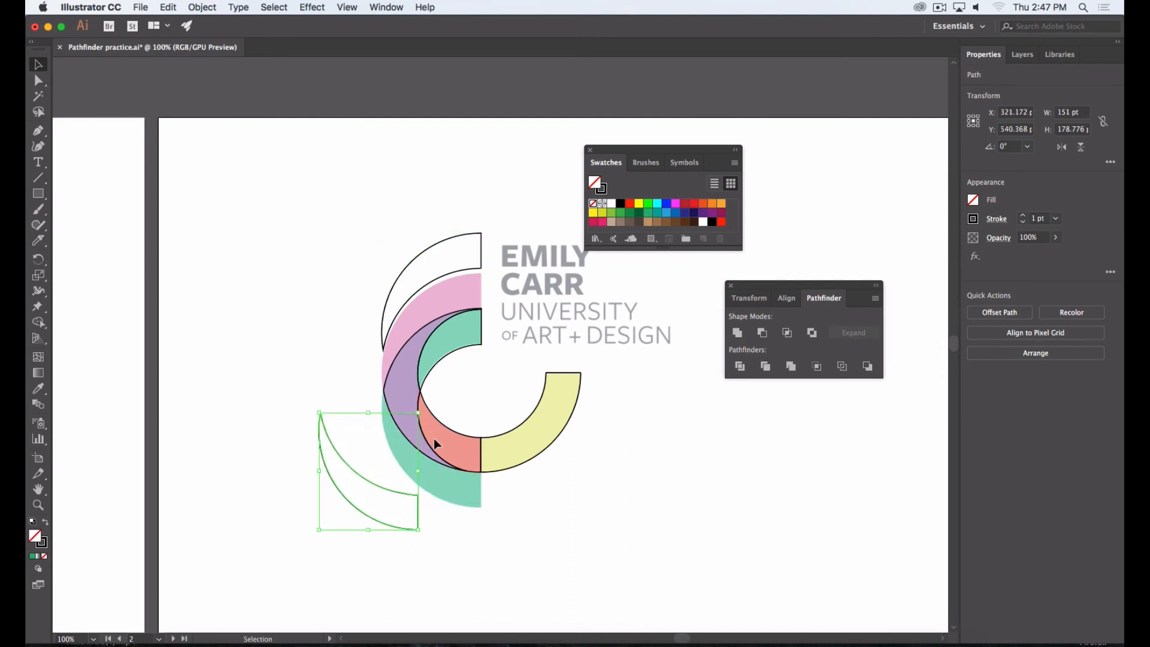
drag(462, 433, 475, 405)
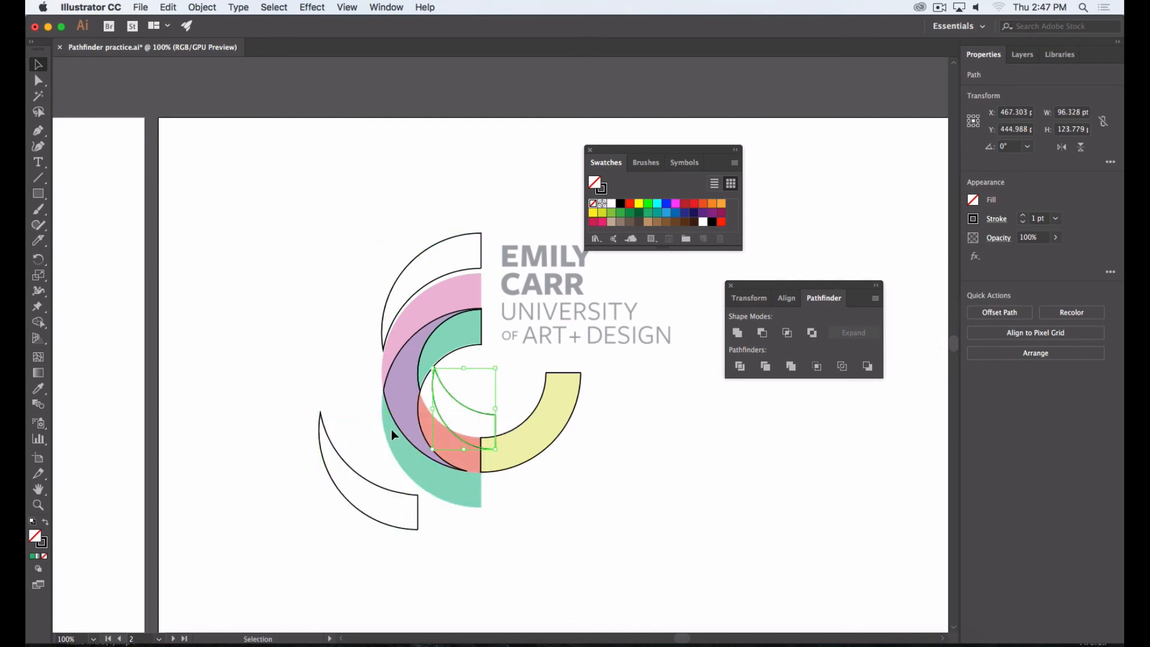
drag(401, 426, 392, 410)
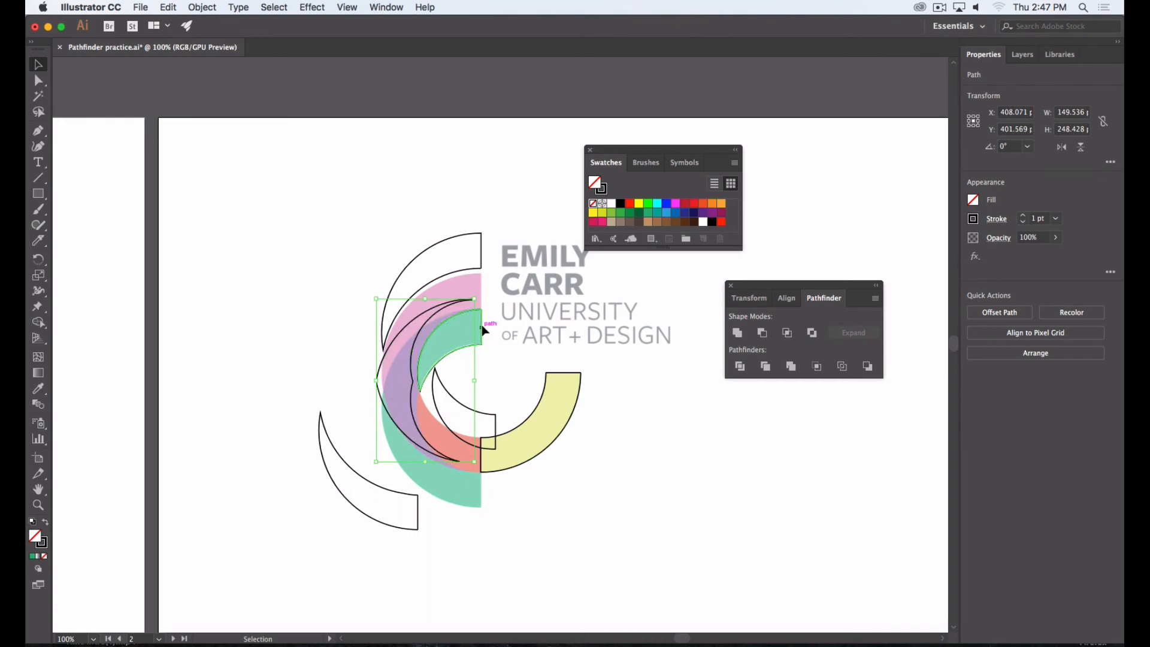
drag(480, 326, 488, 317)
click(660, 468)
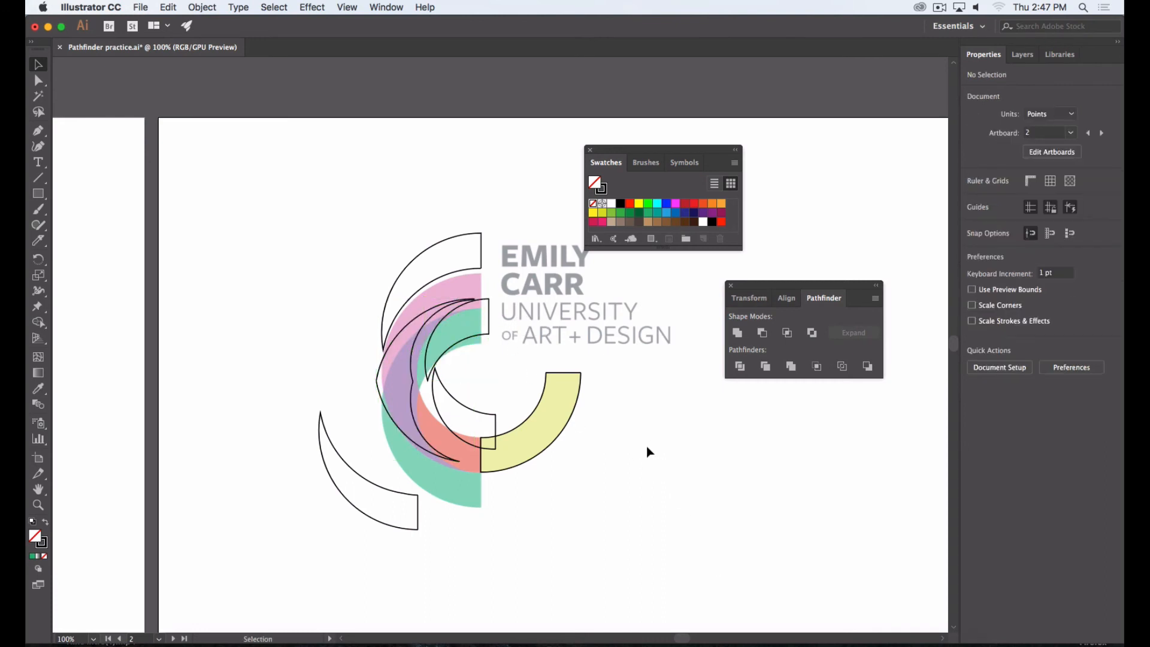
Check the divided ring pieces by selecting them one after another, then clear the selection.
click(471, 336)
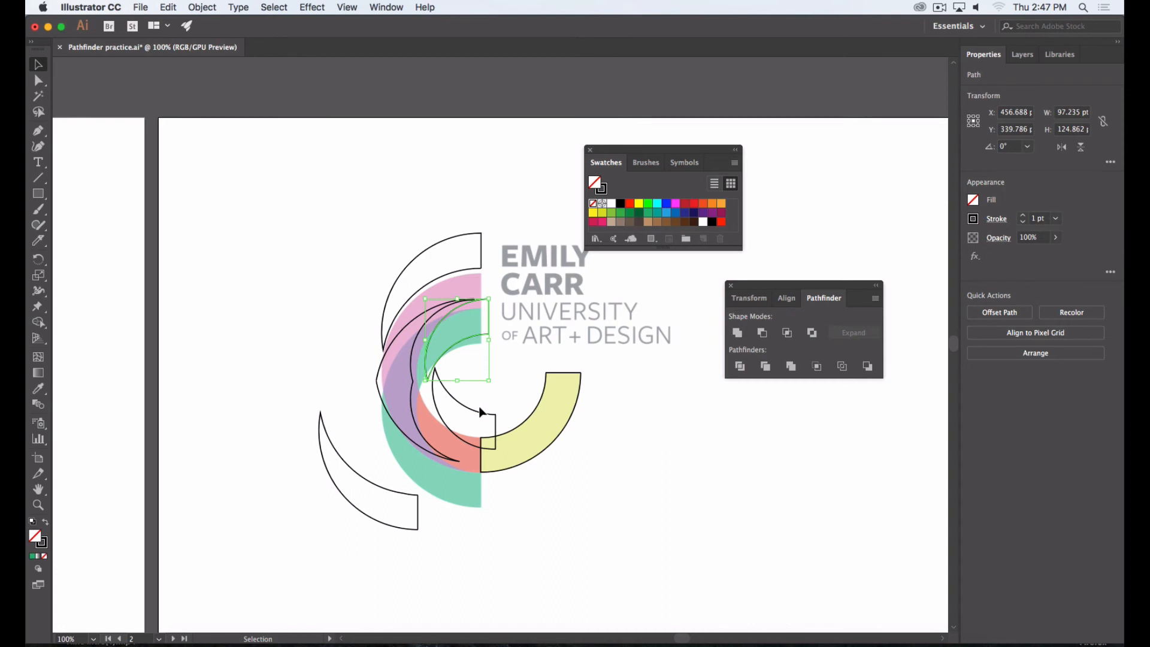
click(480, 408)
click(471, 444)
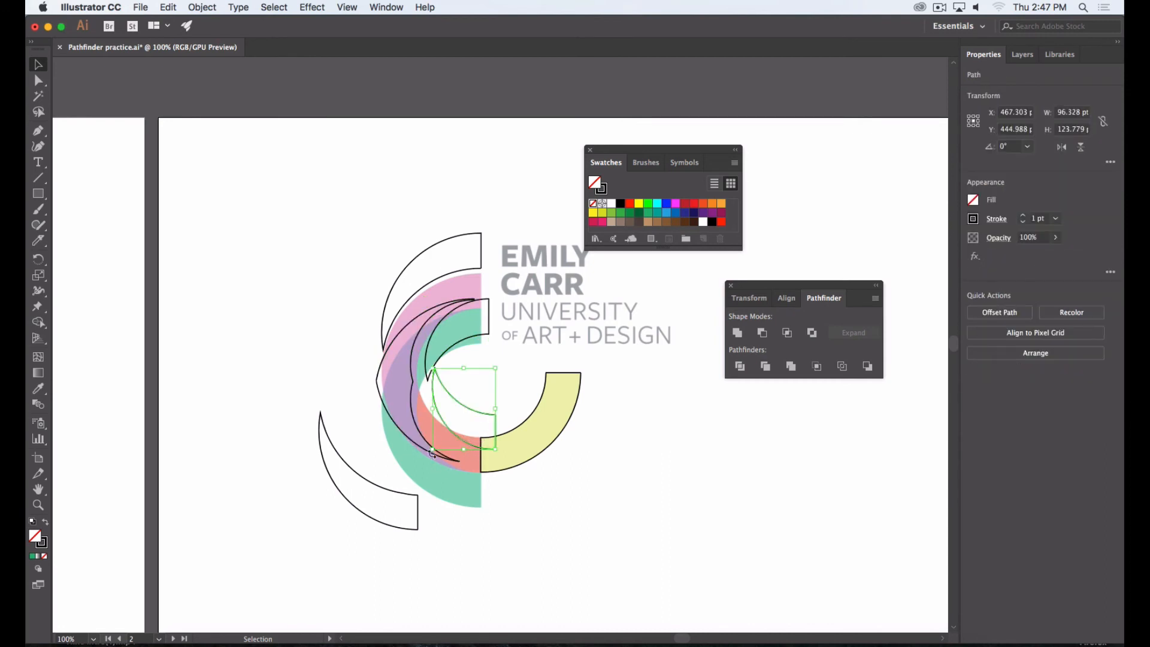
click(377, 481)
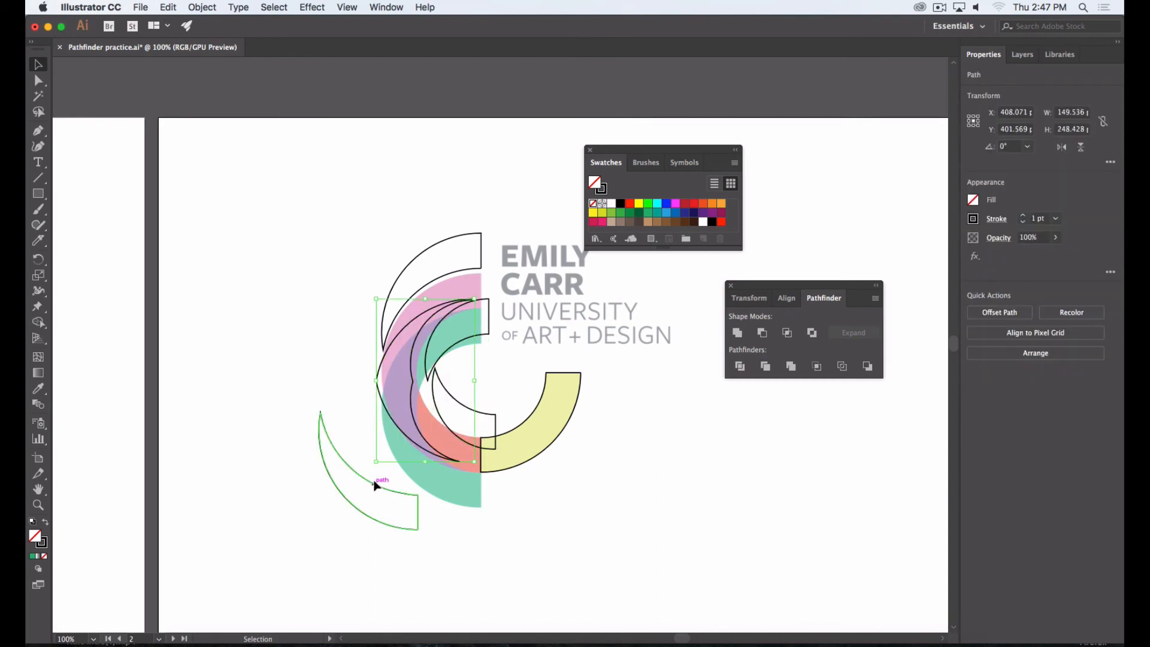
click(582, 537)
Undo the moves of the five divided ring pieces.
key(super+z)
key(super+z)
key(super+z)
key(super+z)
key(super+z)
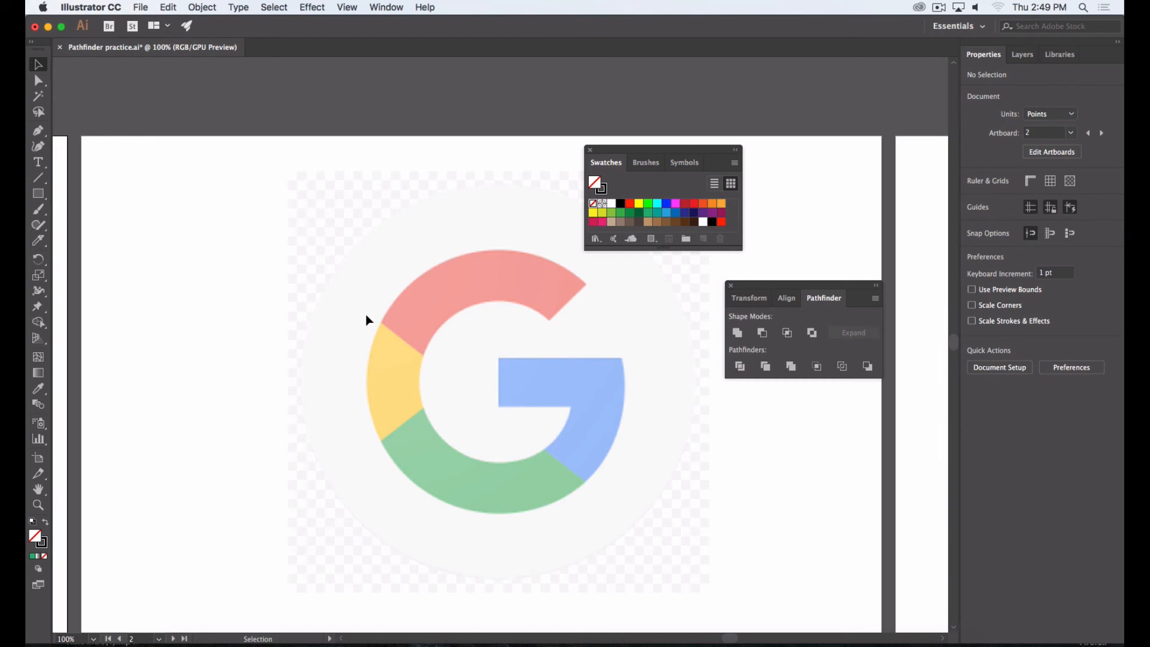
On the Adidas artboard, draw a circle about 515.5 pt across that follows the left curve of the logo's centre petal.
drag(942, 434, 484, 437)
drag(729, 447, 349, 430)
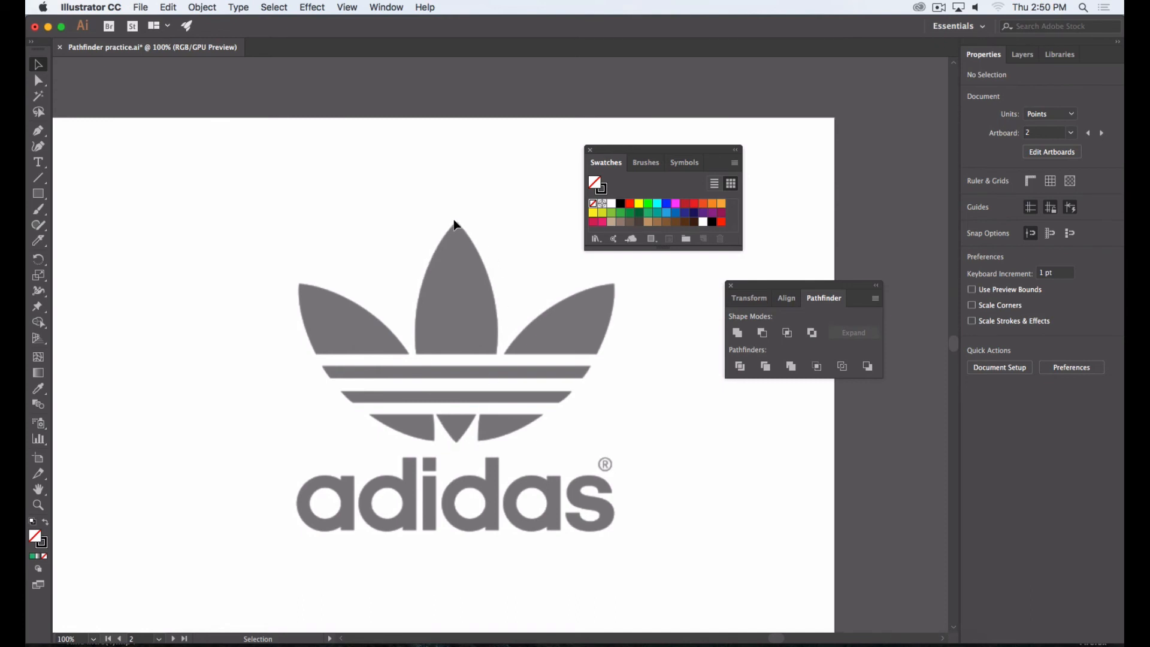
click(45, 202)
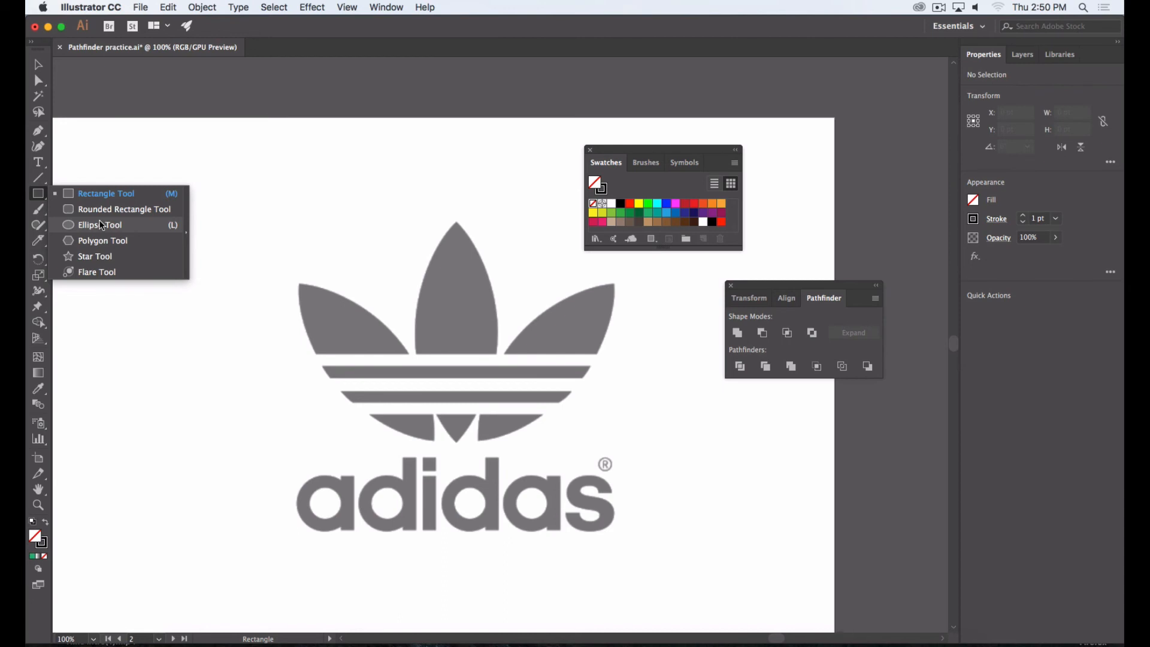
click(102, 225)
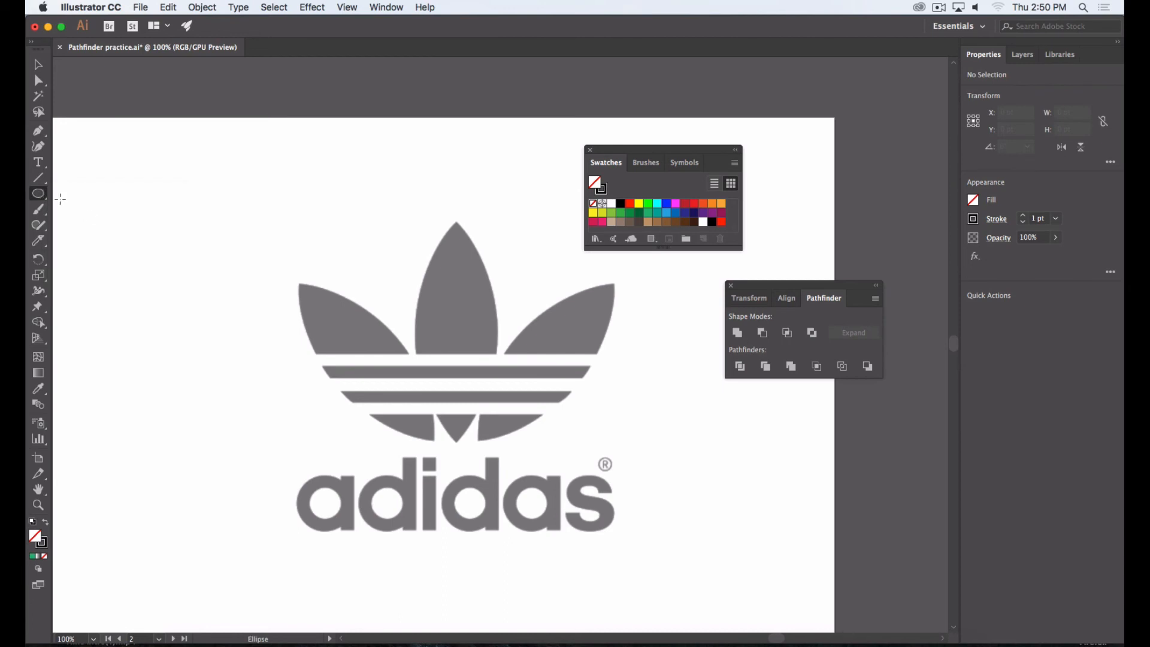
drag(412, 209, 713, 499)
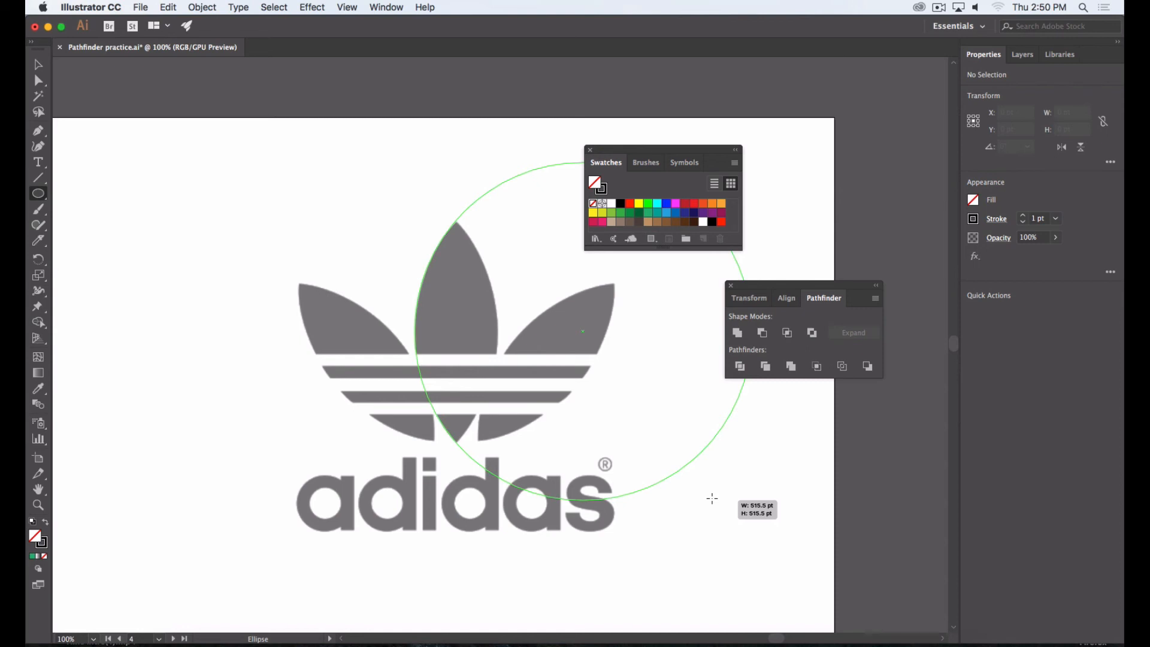
drag(712, 498, 712, 498)
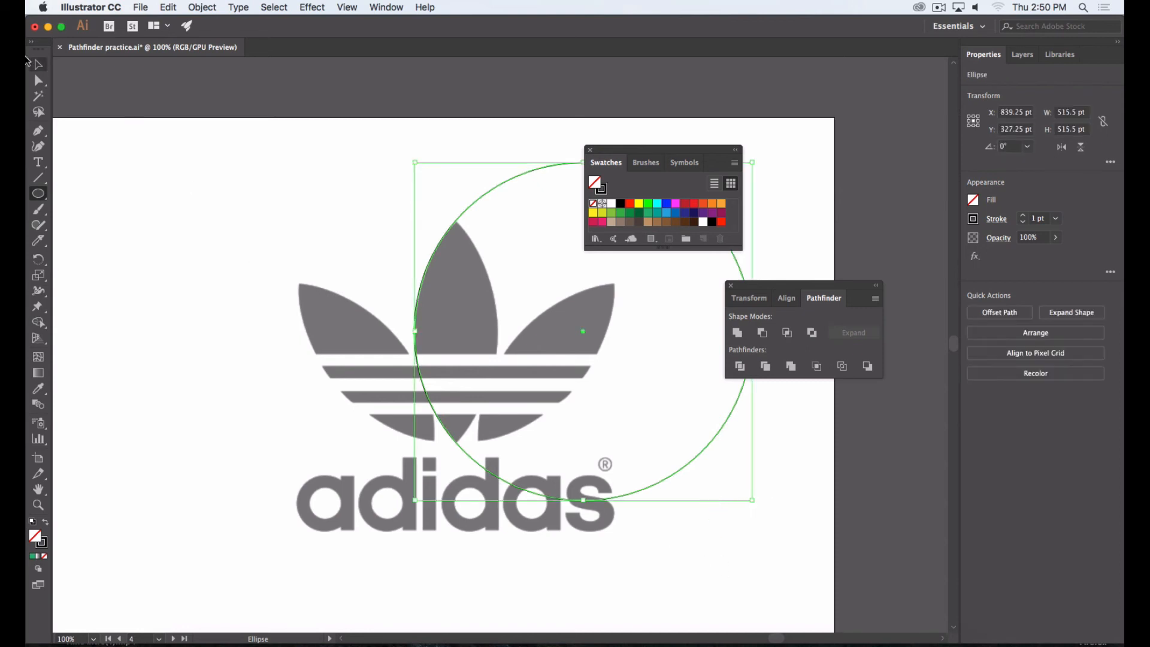
click(37, 64)
click(252, 214)
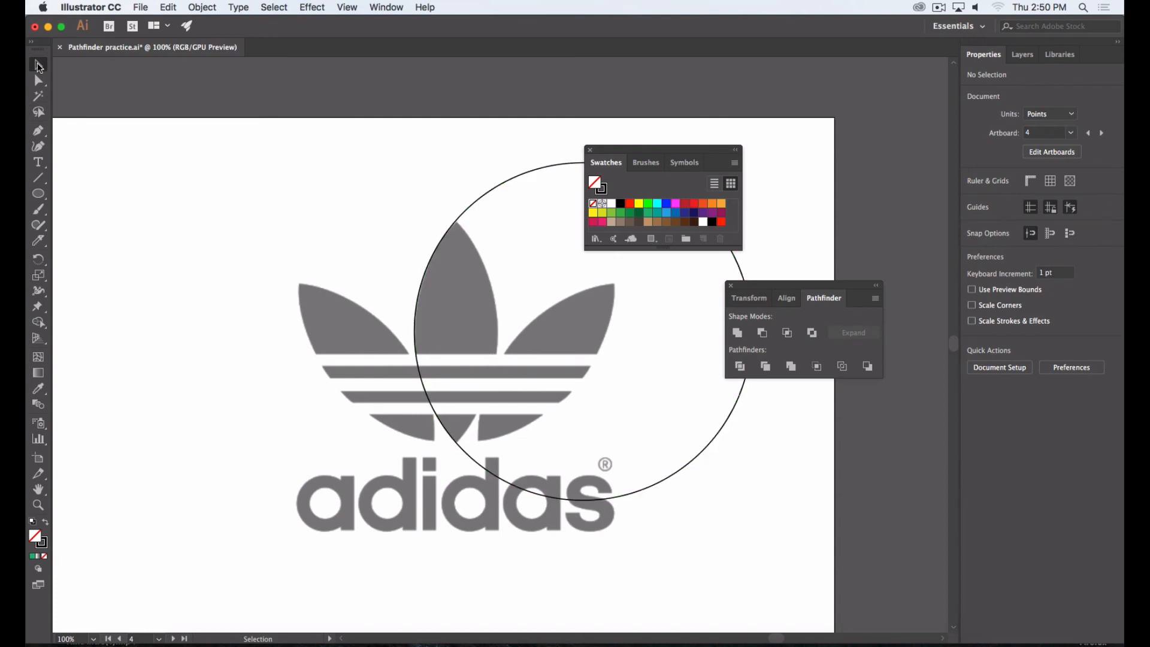
Duplicate the circle horizontally to the left so the copy follows the centre petal's right curve.
click(710, 444)
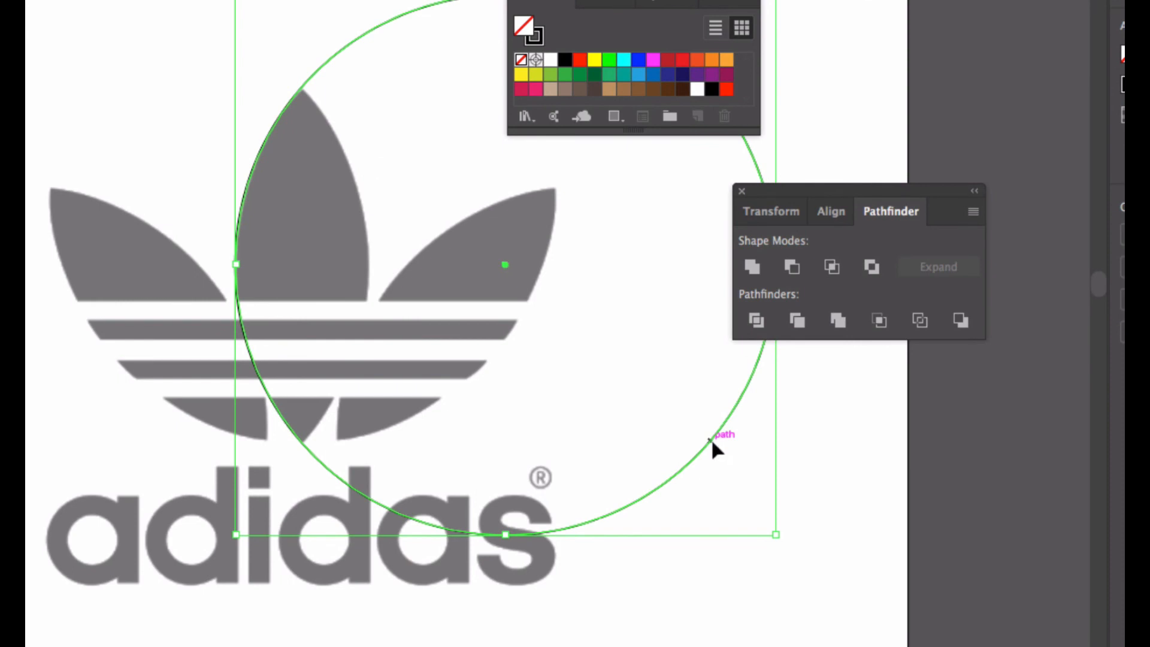
drag(710, 439, 304, 442)
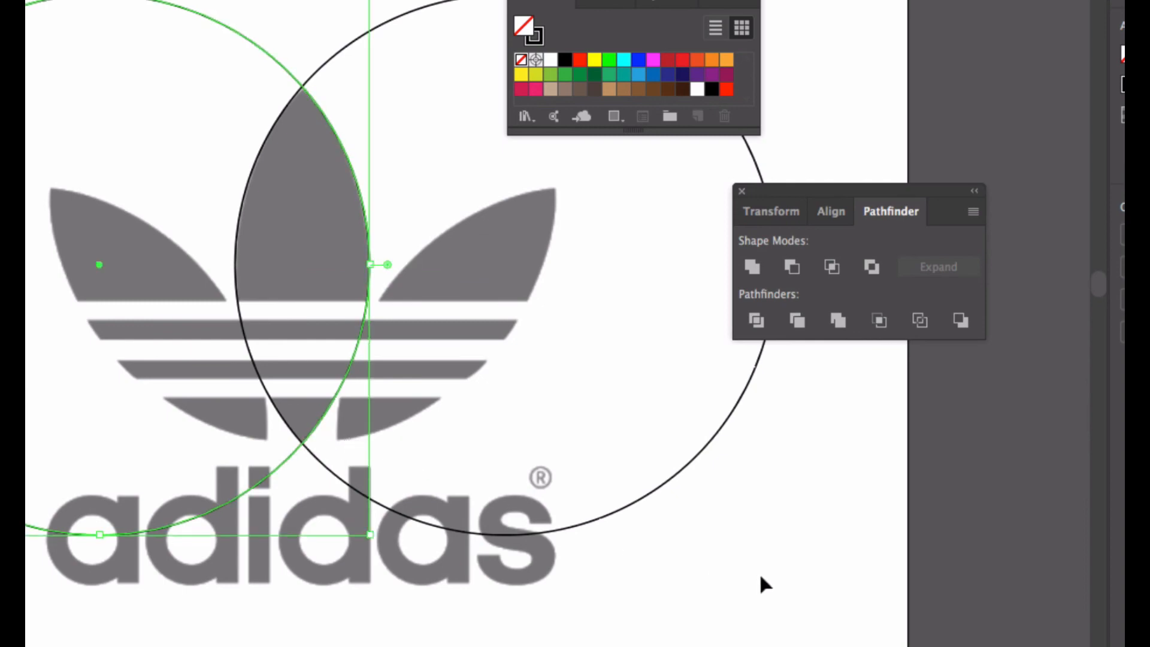
click(761, 546)
Intersect the two overlapping circles to keep only the centre petal shape.
alt+super+click(465, 429)
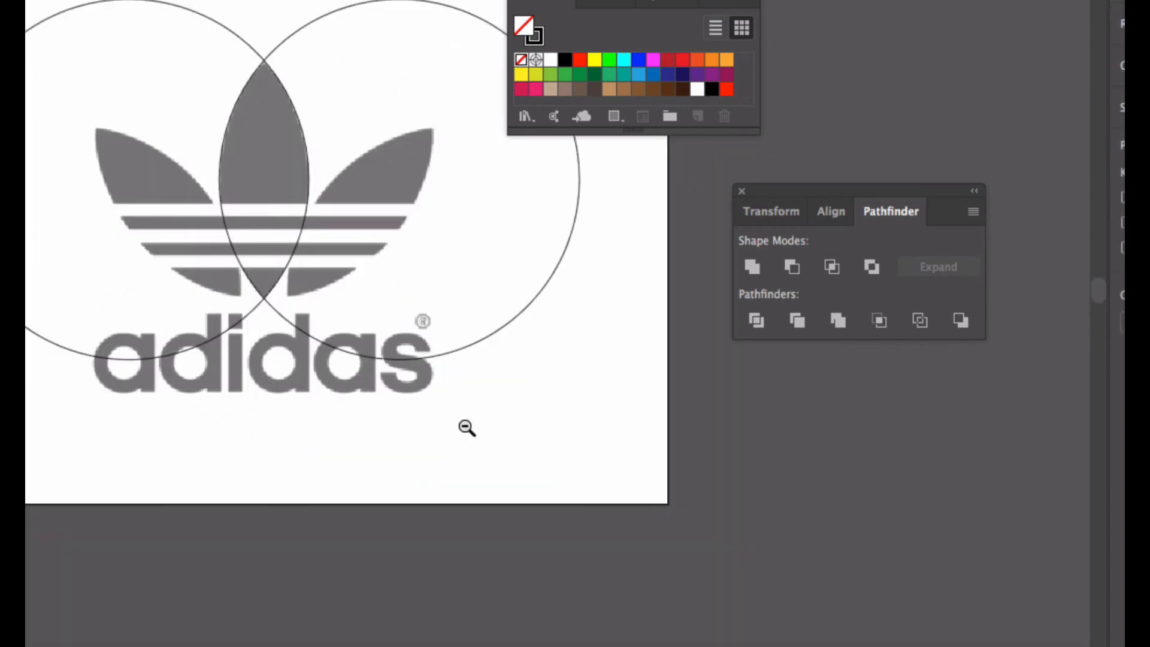
drag(522, 429, 651, 646)
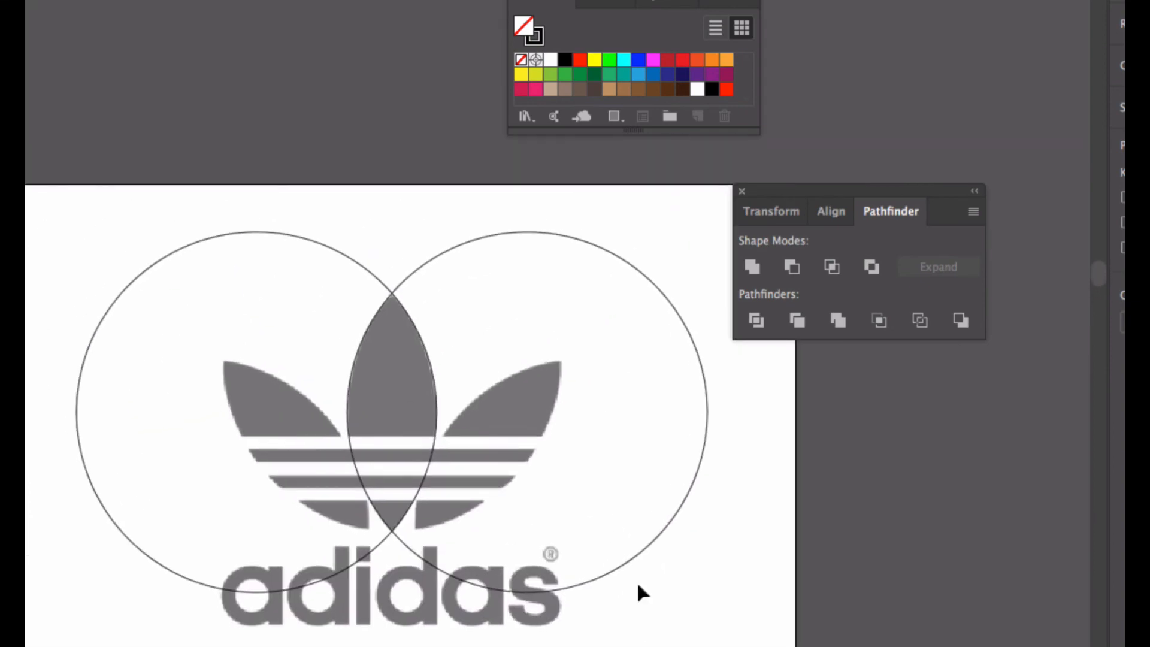
click(358, 262)
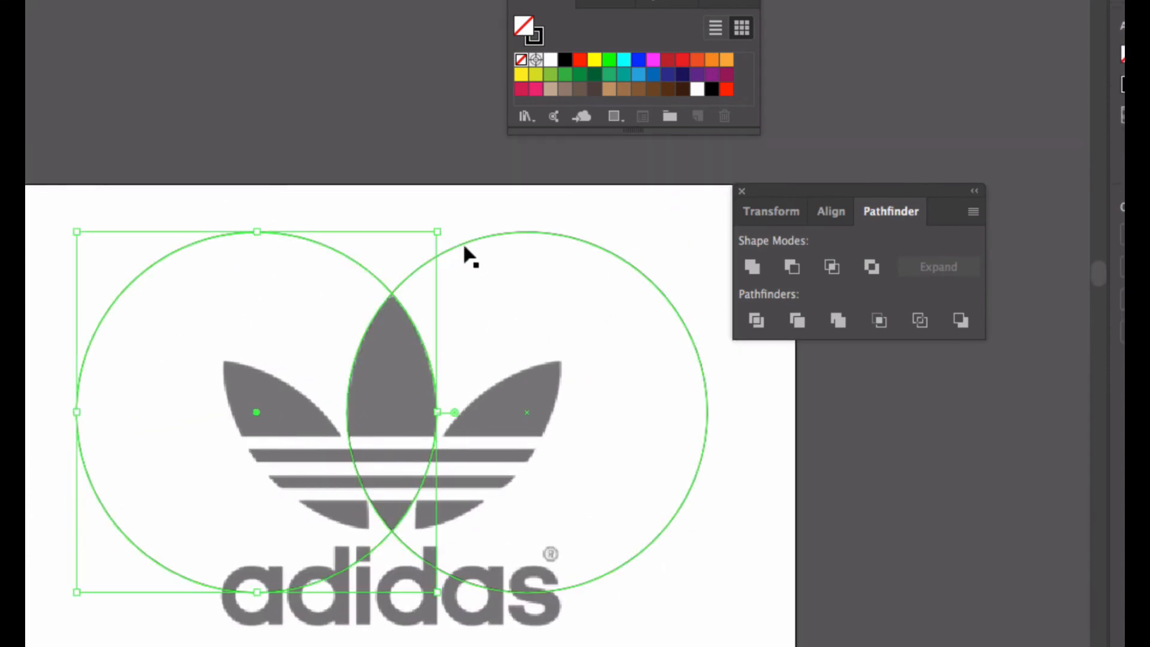
shift+click(486, 238)
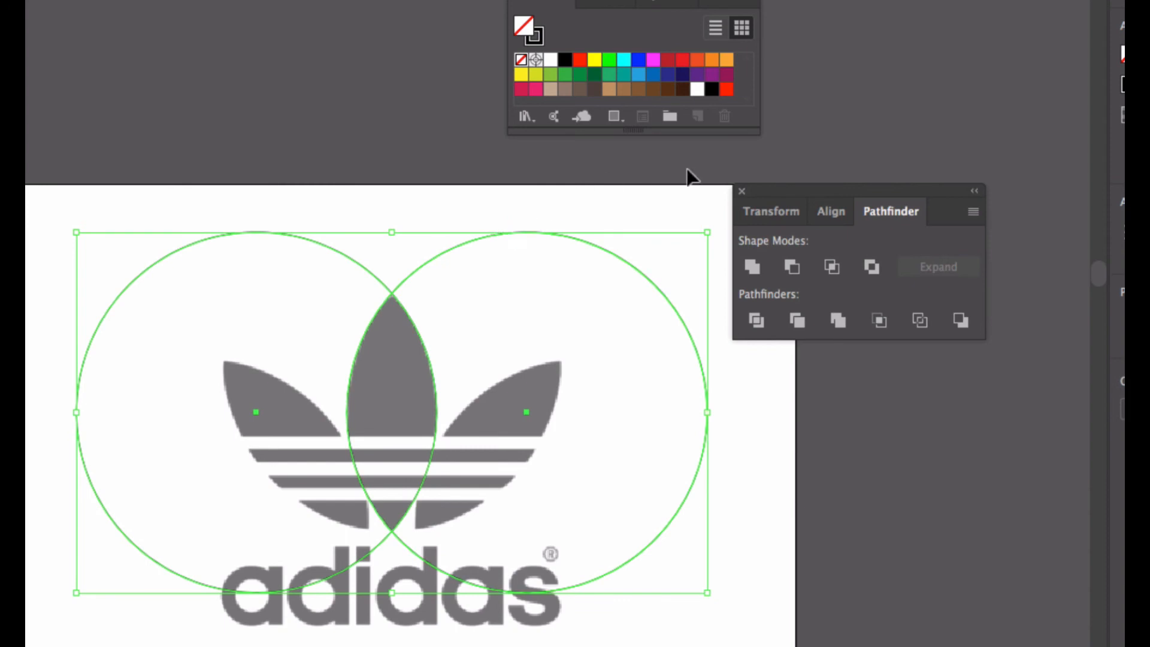
click(831, 268)
click(596, 269)
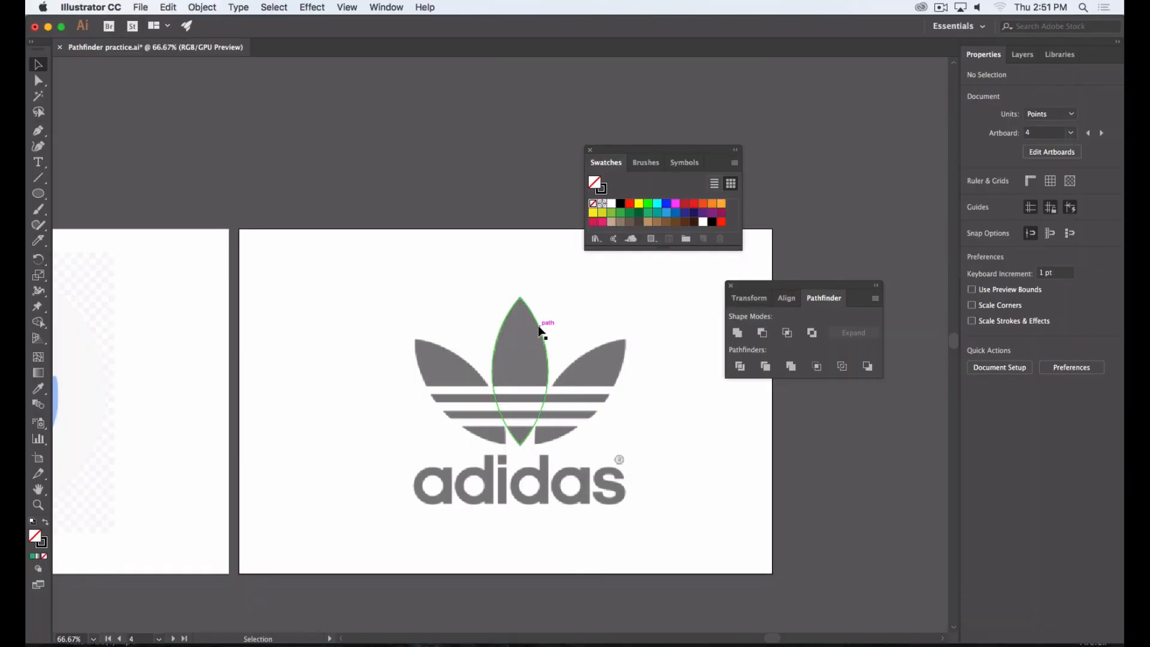
Duplicate the centre petal outline, rotate the copy clockwise and place it over the logo's right petal.
click(423, 340)
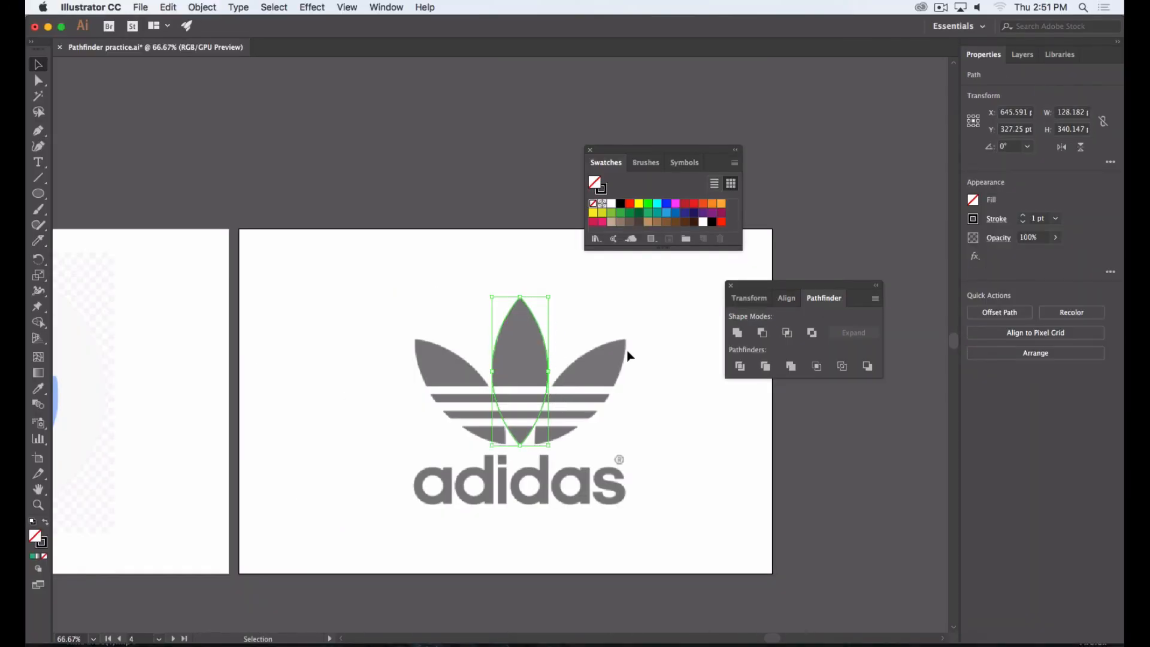
click(675, 407)
click(545, 343)
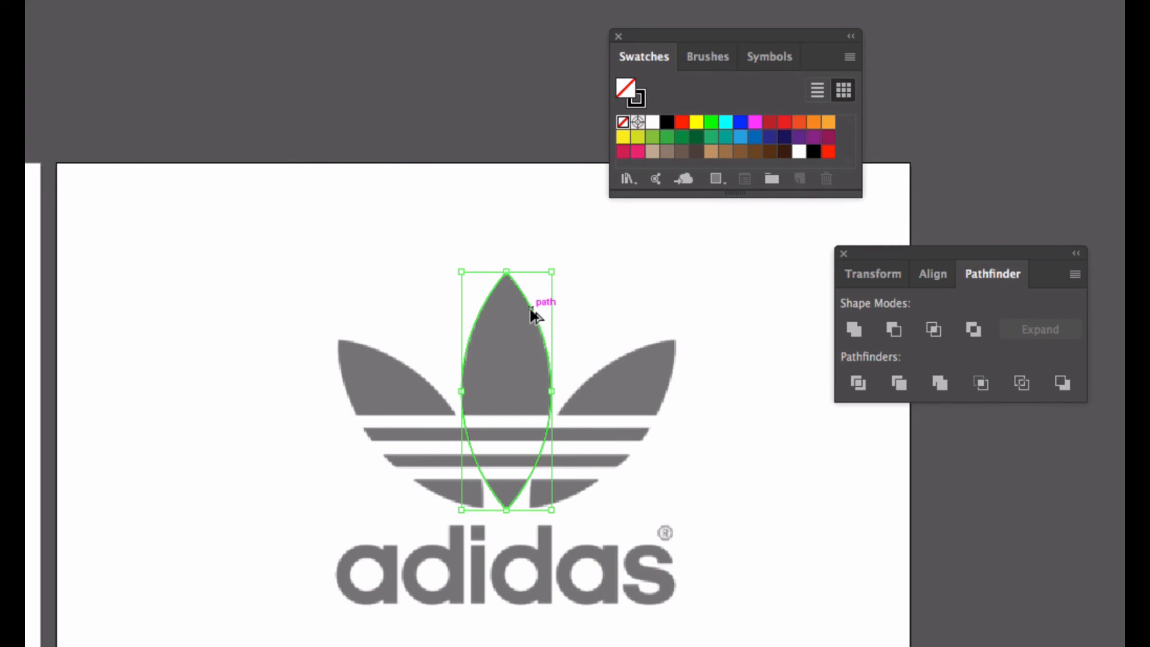
drag(533, 315, 578, 309)
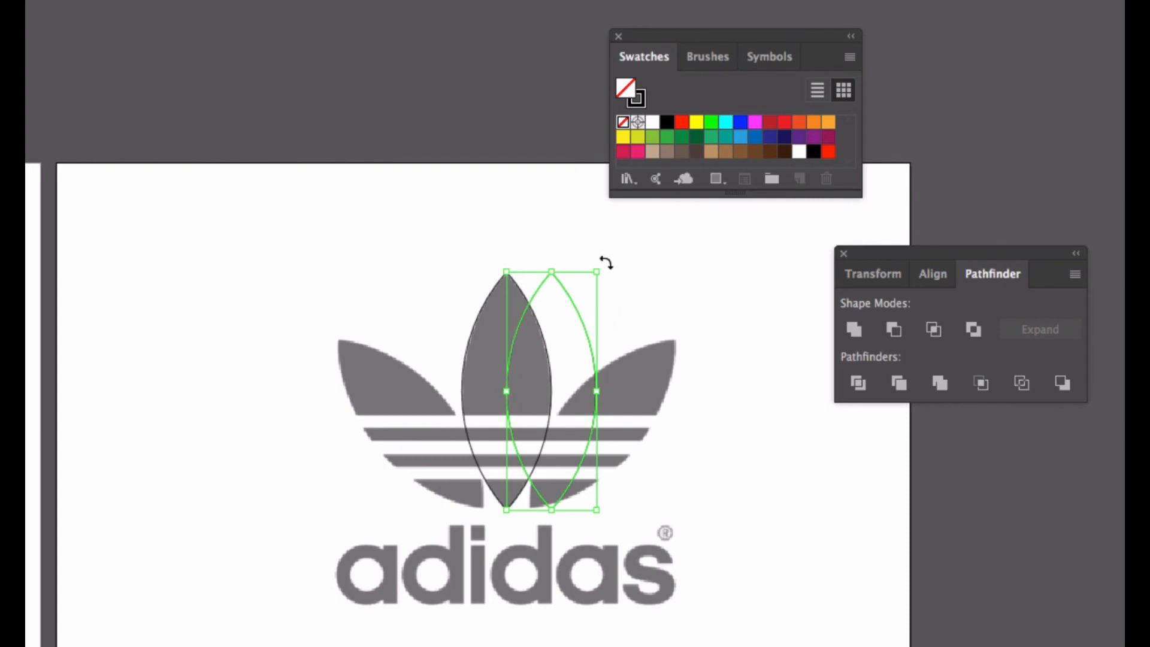
drag(608, 261, 713, 354)
drag(658, 388, 669, 392)
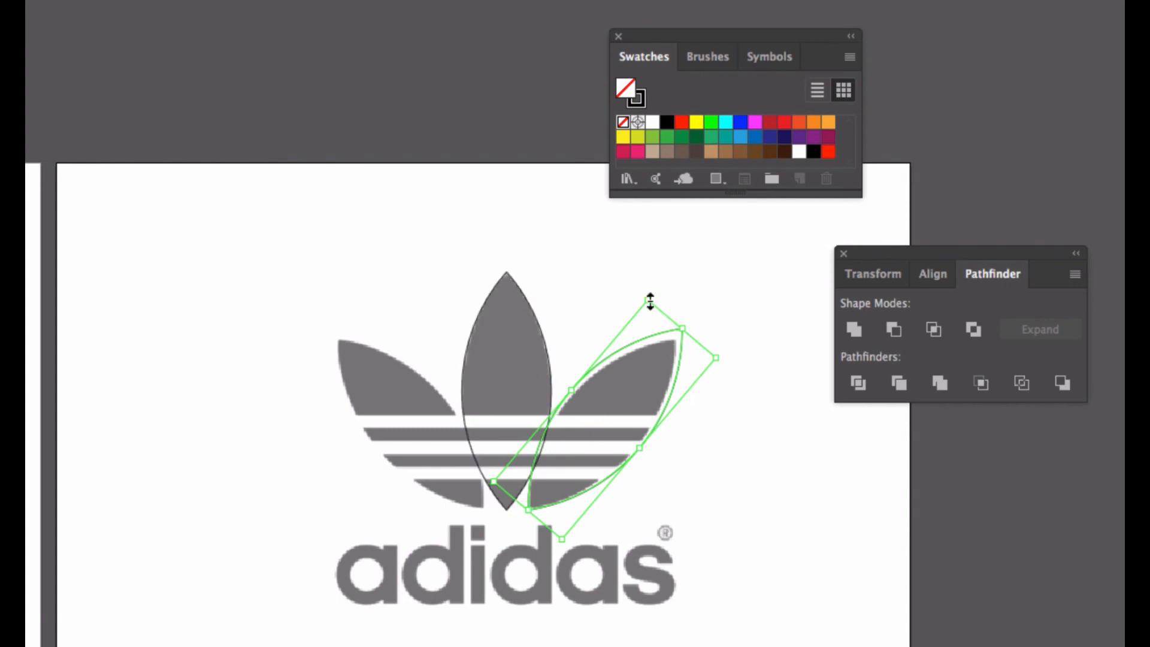
Scale the right petal outline down slightly and nudge it up to match the traced petal.
drag(646, 300, 641, 311)
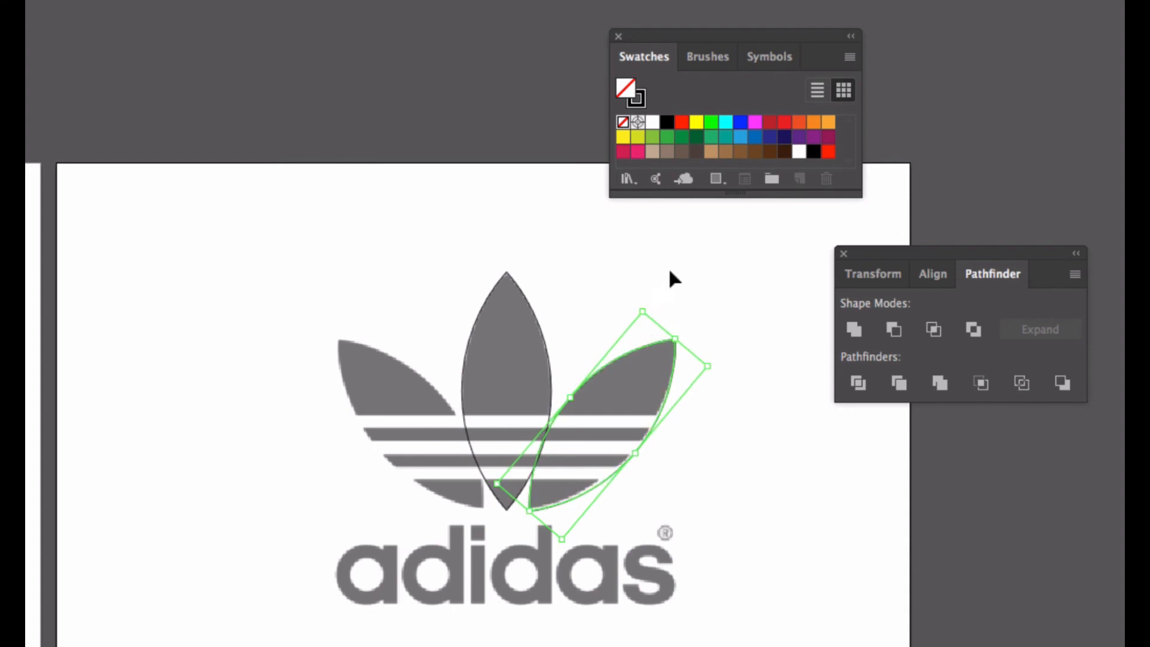
key(Up)
key(Up)
key(Up)
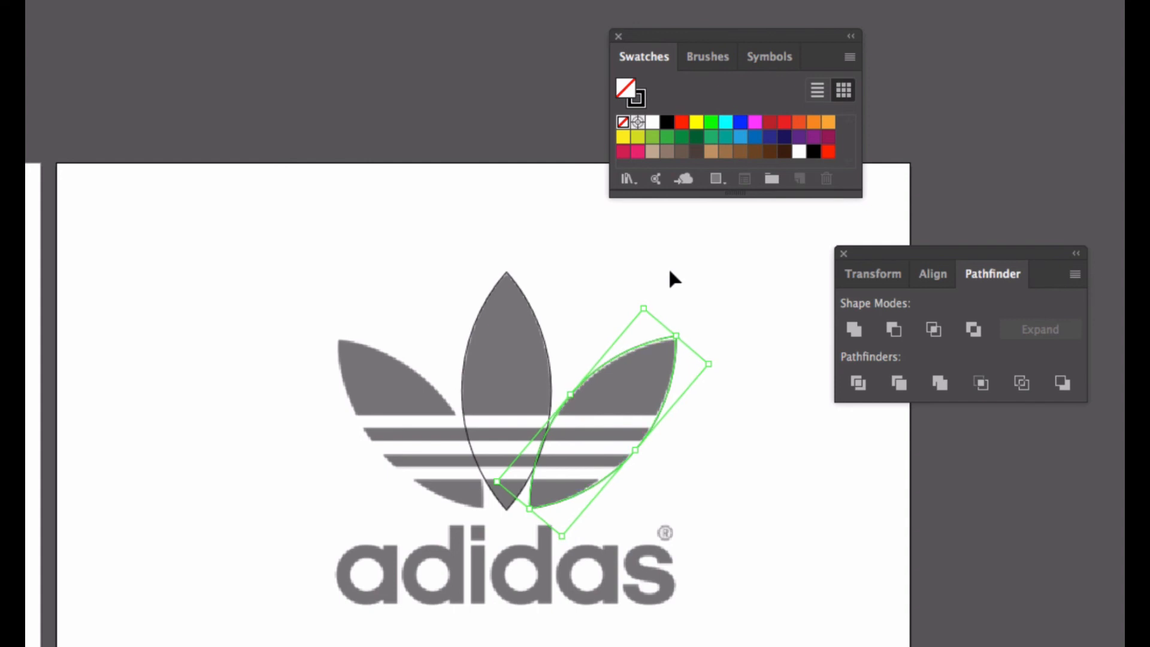
drag(644, 308, 644, 310)
click(663, 280)
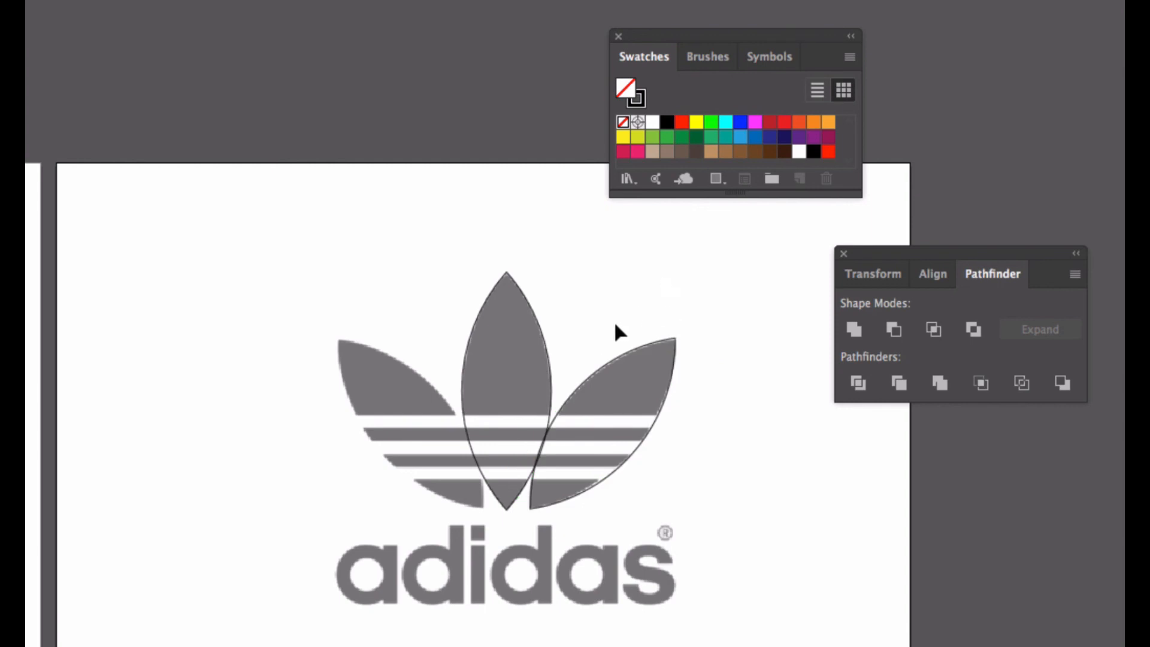
Duplicate the right petal outline over the logo's left petal and reflect the copy across the vertical axis with Preview on.
click(629, 353)
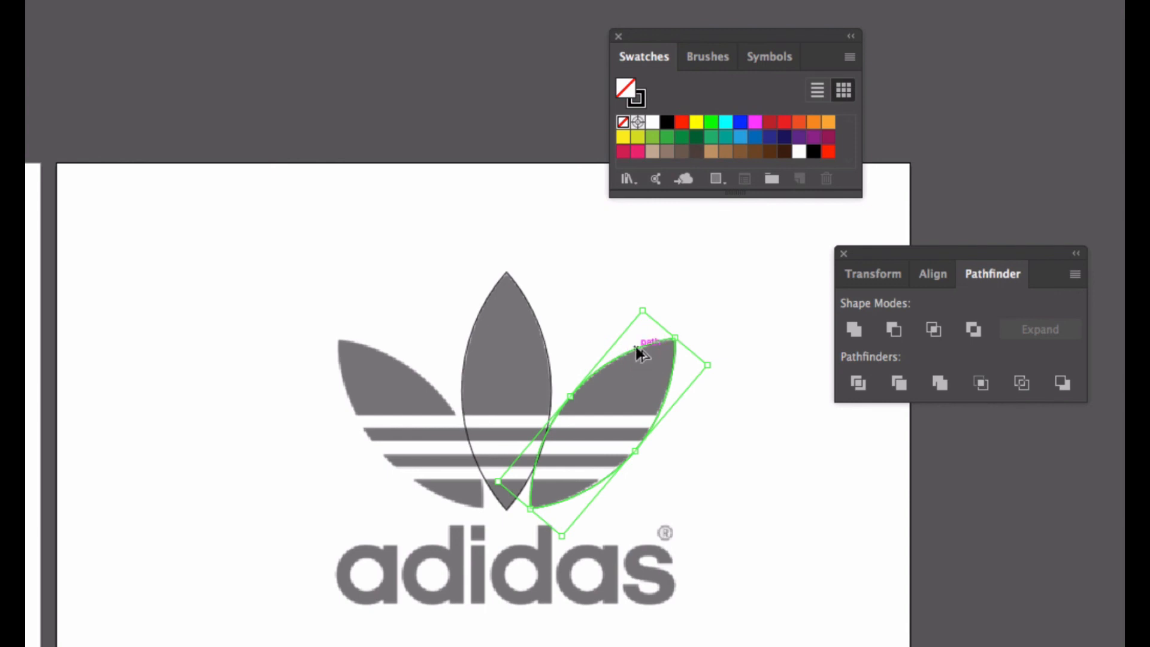
drag(636, 347, 444, 354)
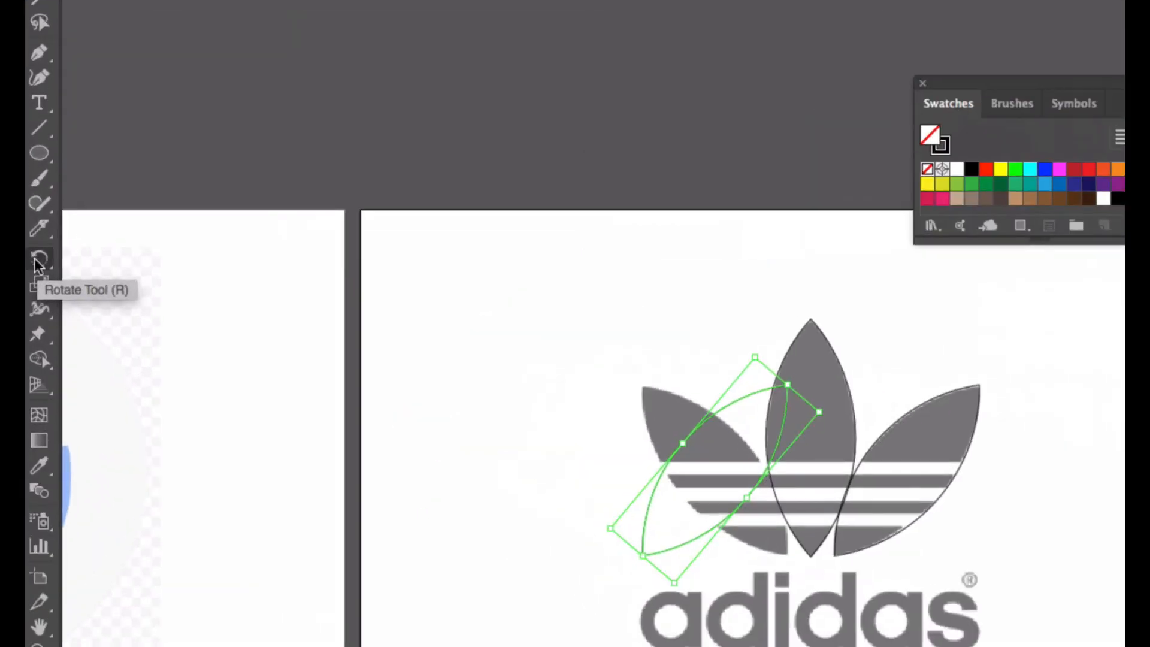
click(40, 263)
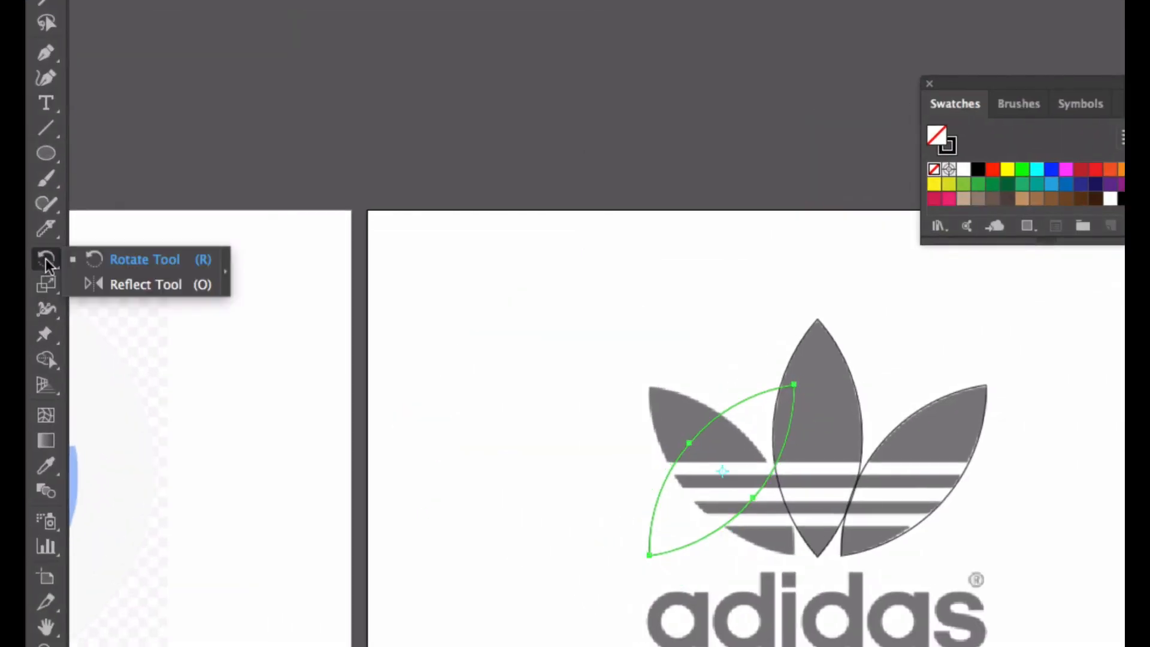
click(134, 285)
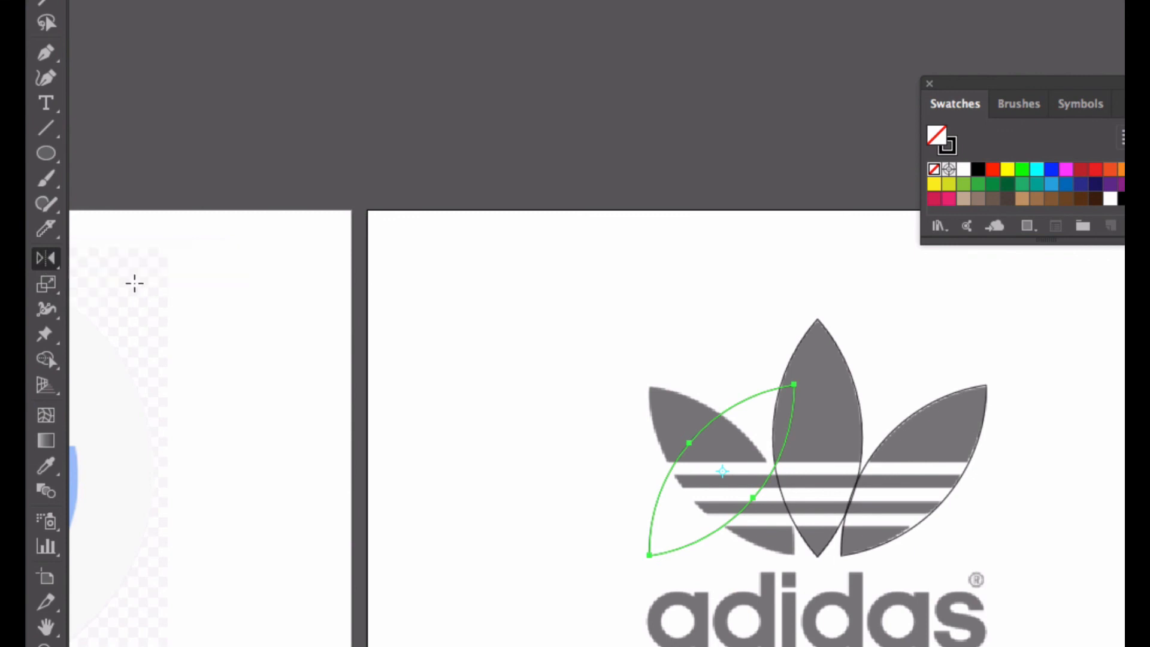
double_click(47, 263)
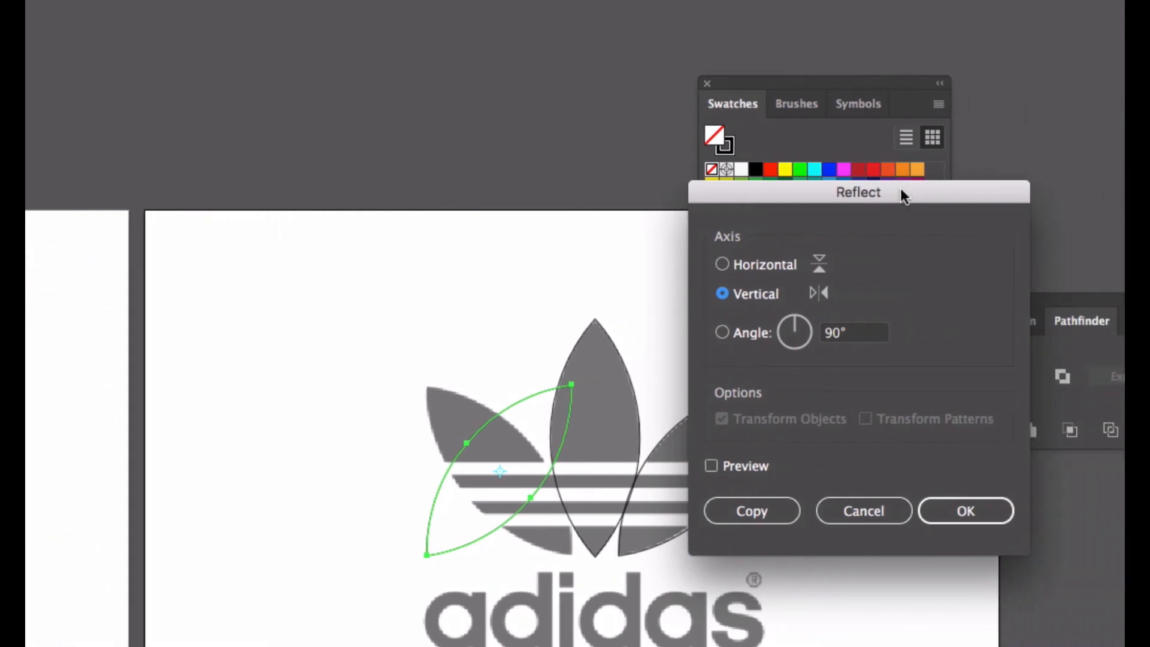
drag(901, 190, 954, 142)
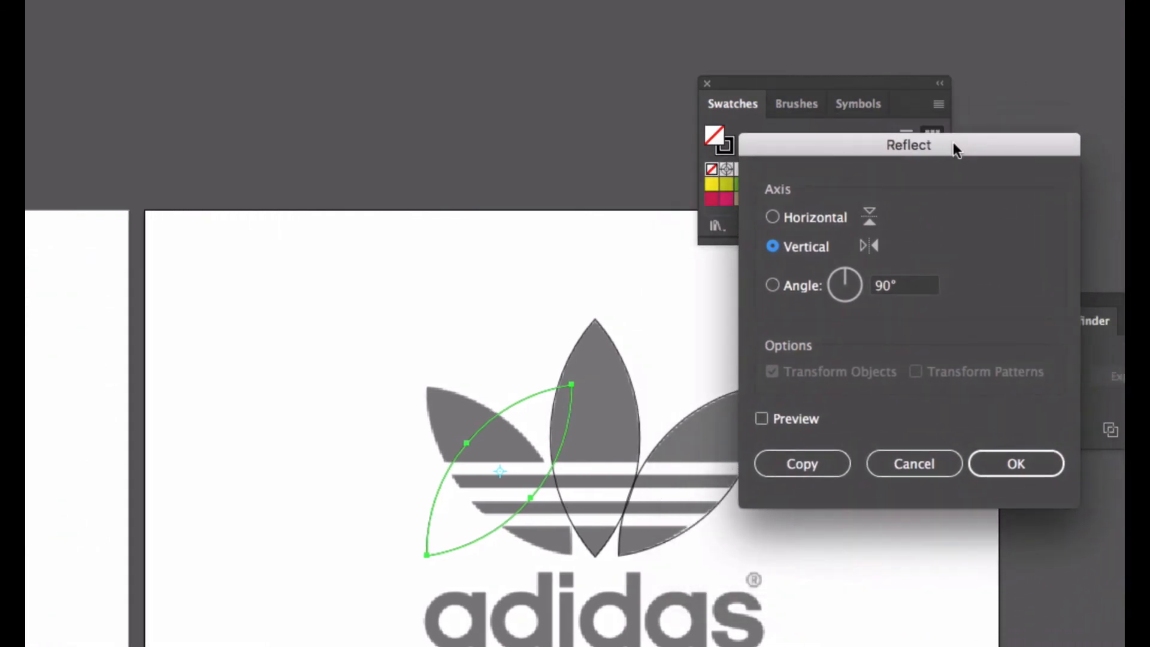
click(772, 218)
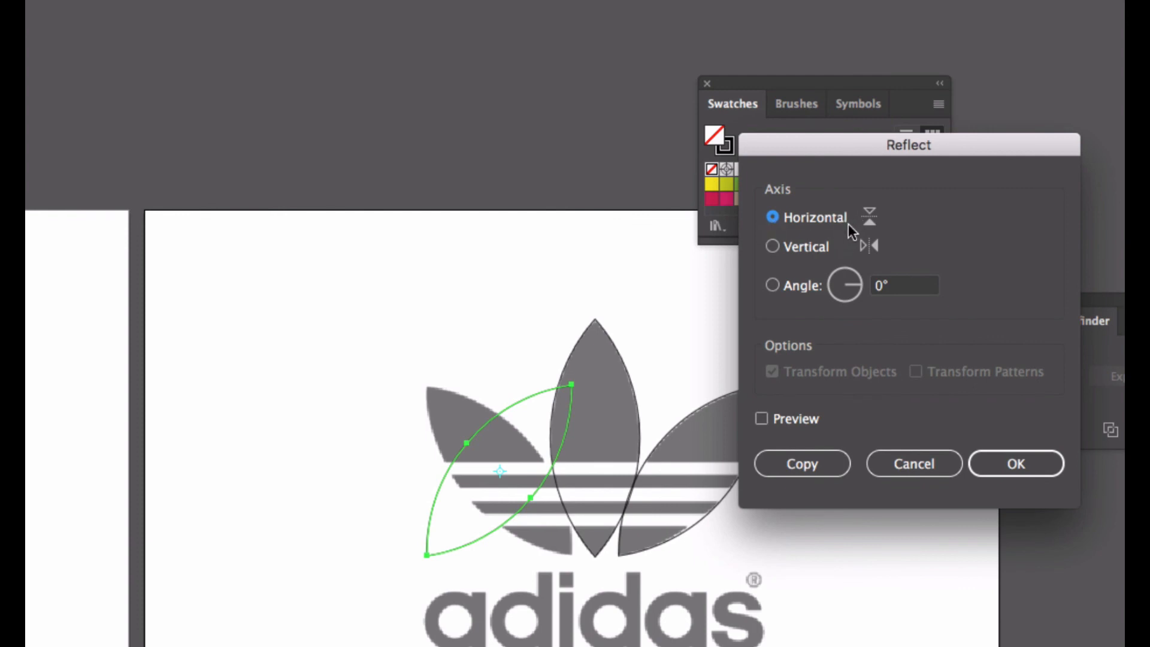
click(774, 248)
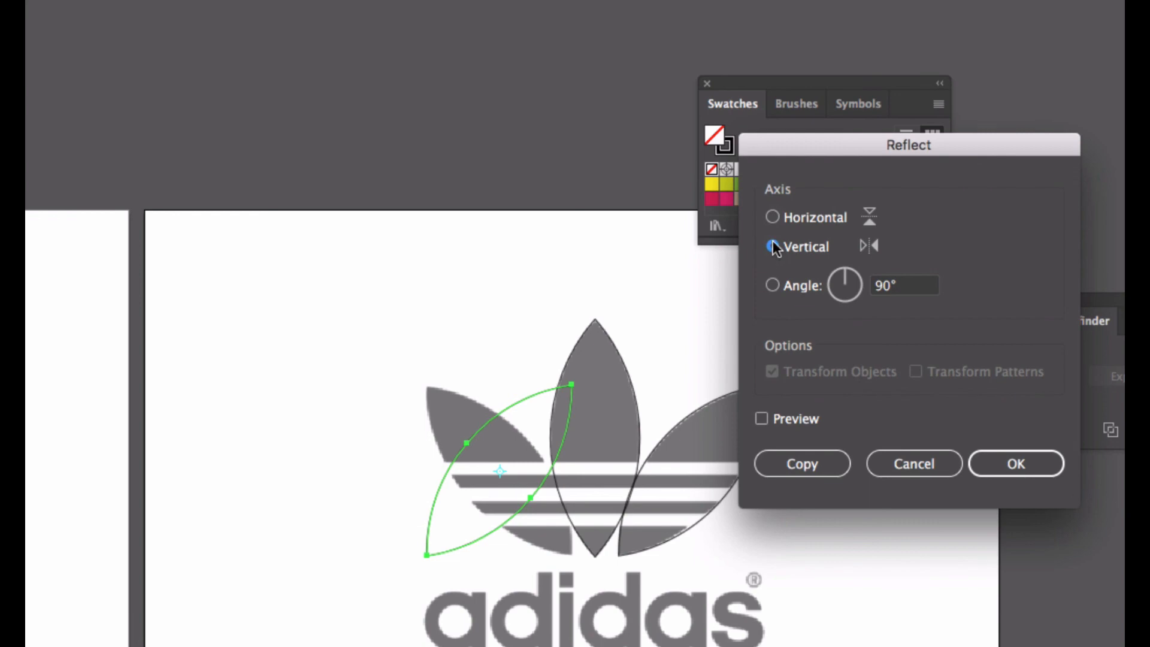
click(761, 418)
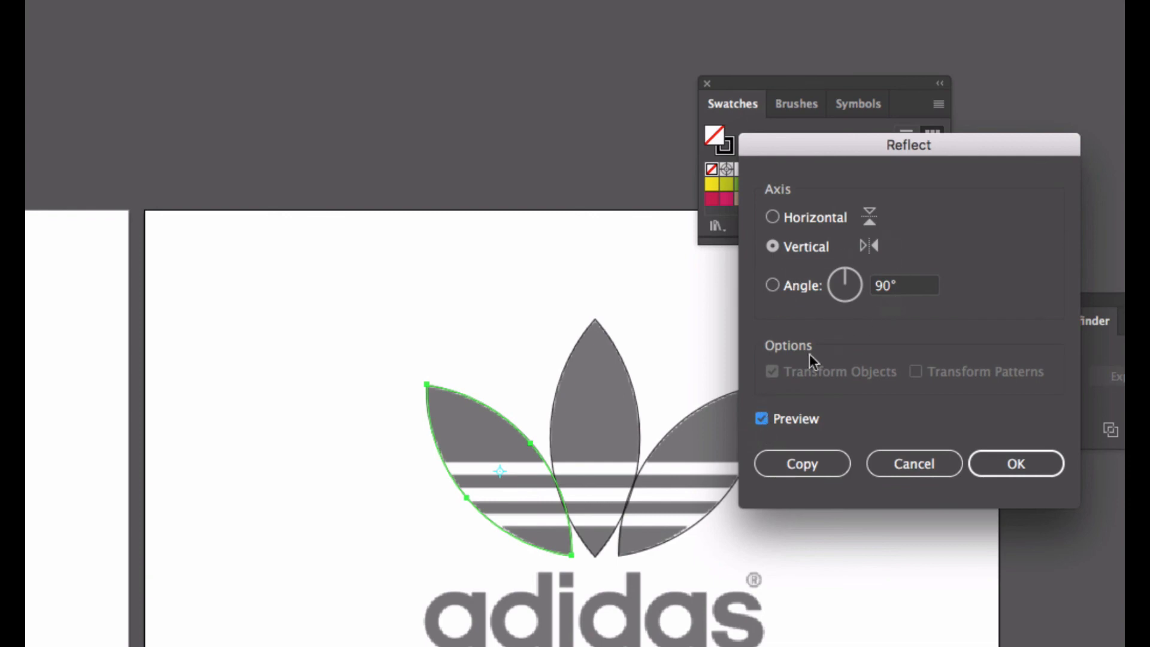
click(1015, 464)
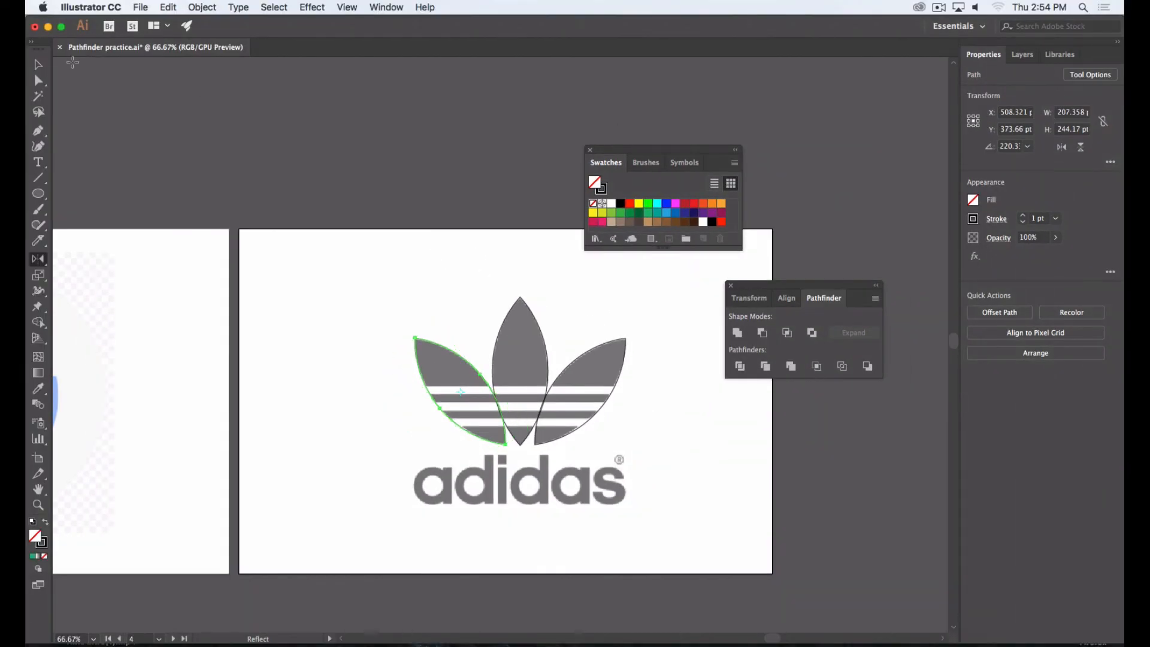
click(39, 67)
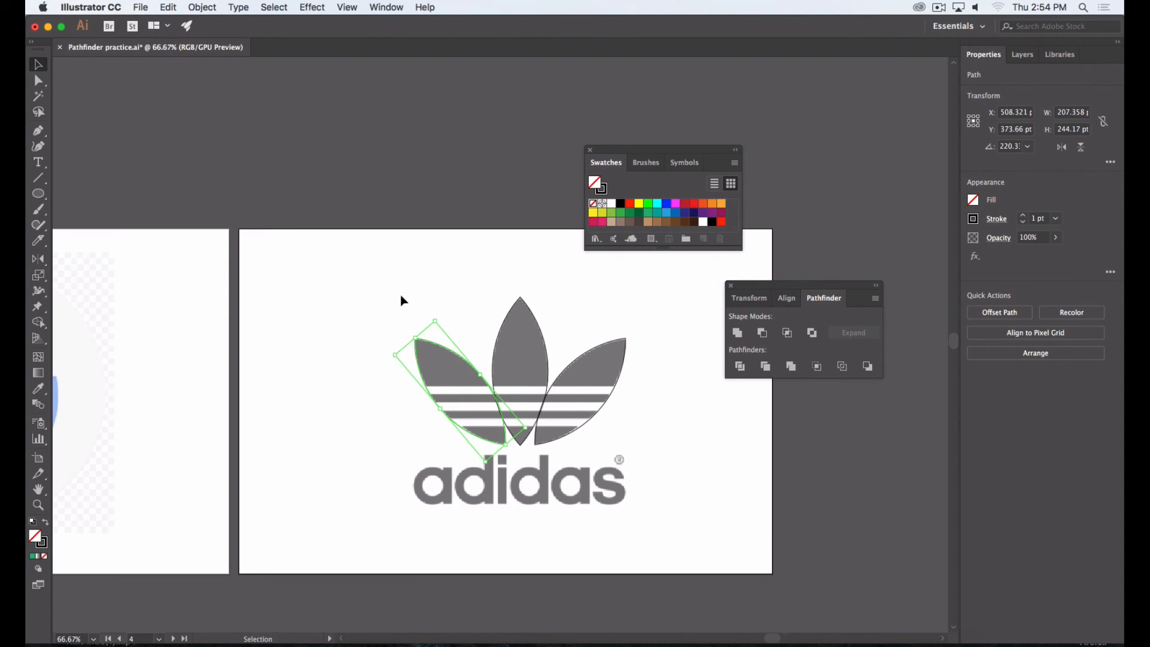
click(381, 294)
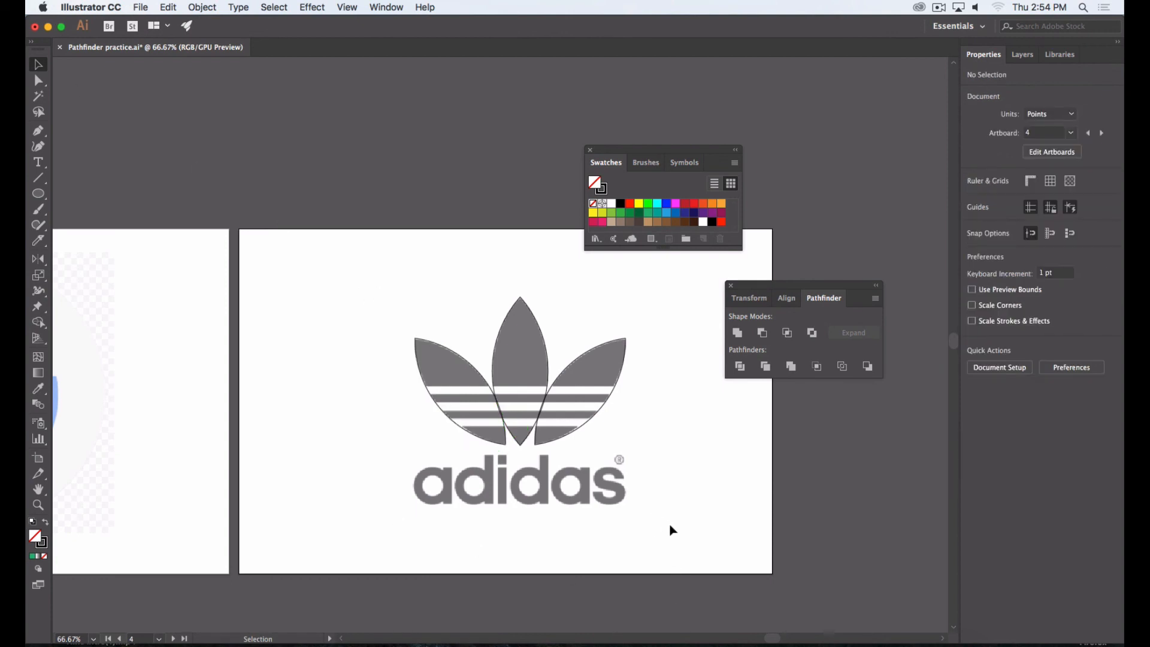
key(z)
click(527, 431)
click(501, 342)
scroll(501, 342, up, 5)
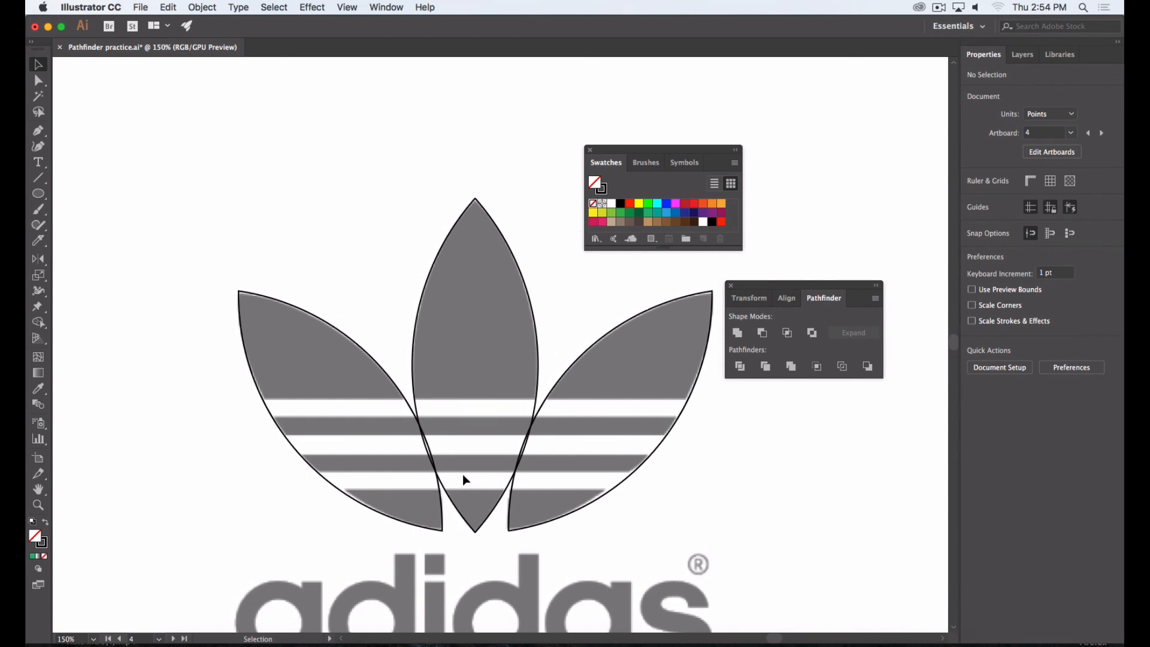
click(292, 299)
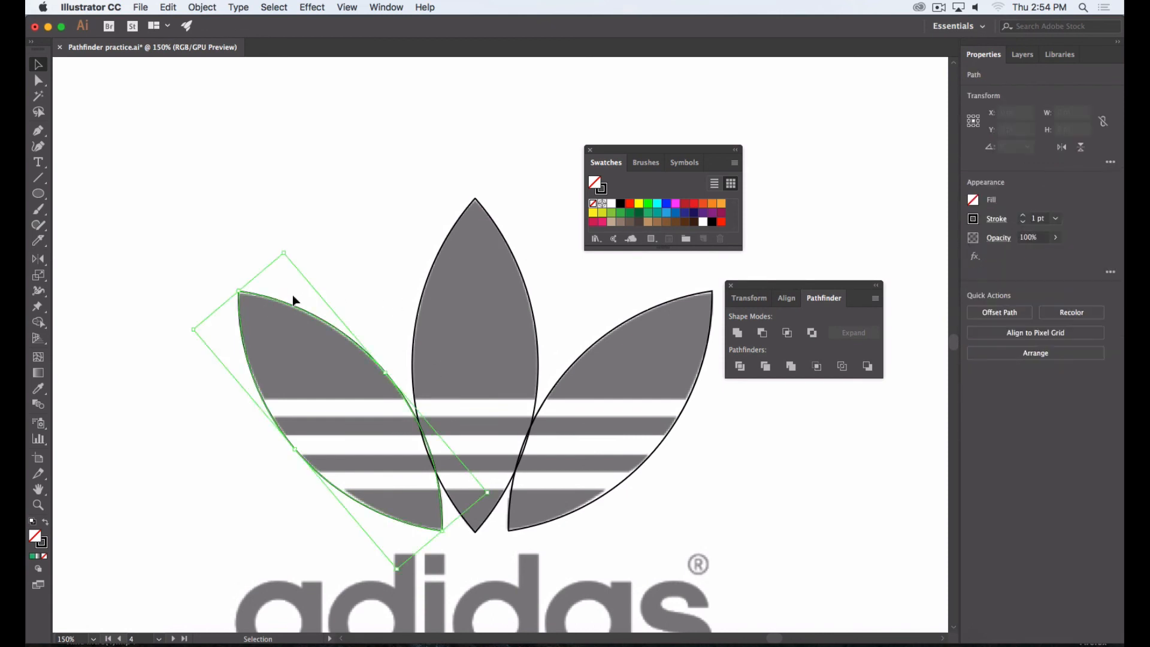
shift+click(439, 250)
shift+click(635, 366)
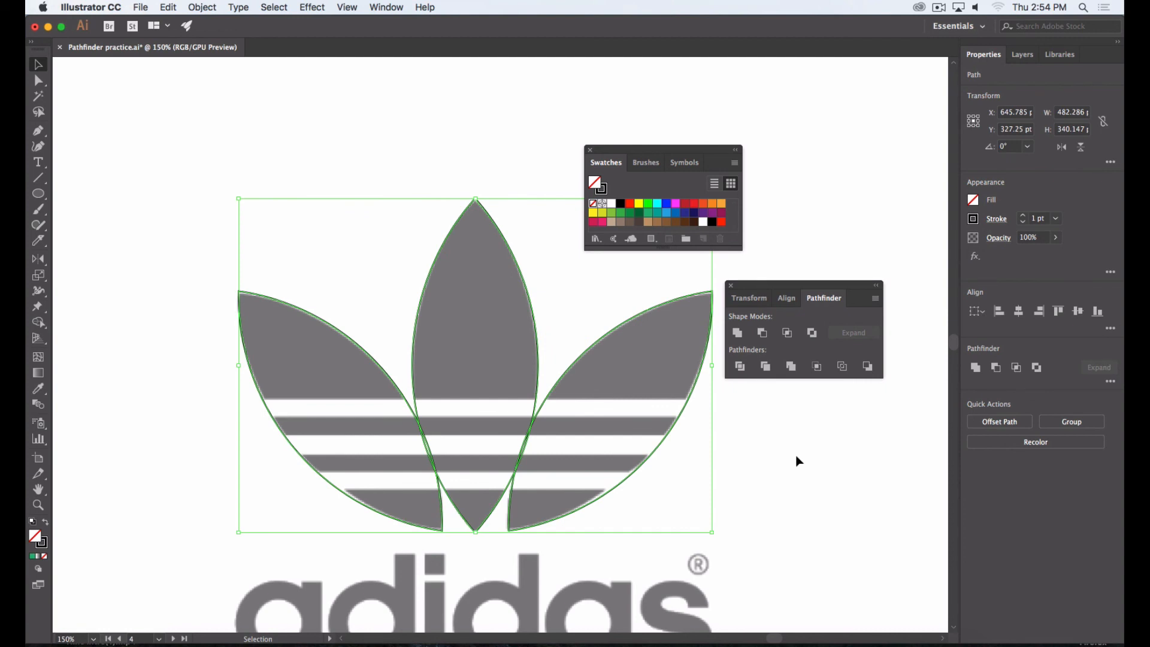
click(798, 461)
click(357, 344)
shift+click(436, 256)
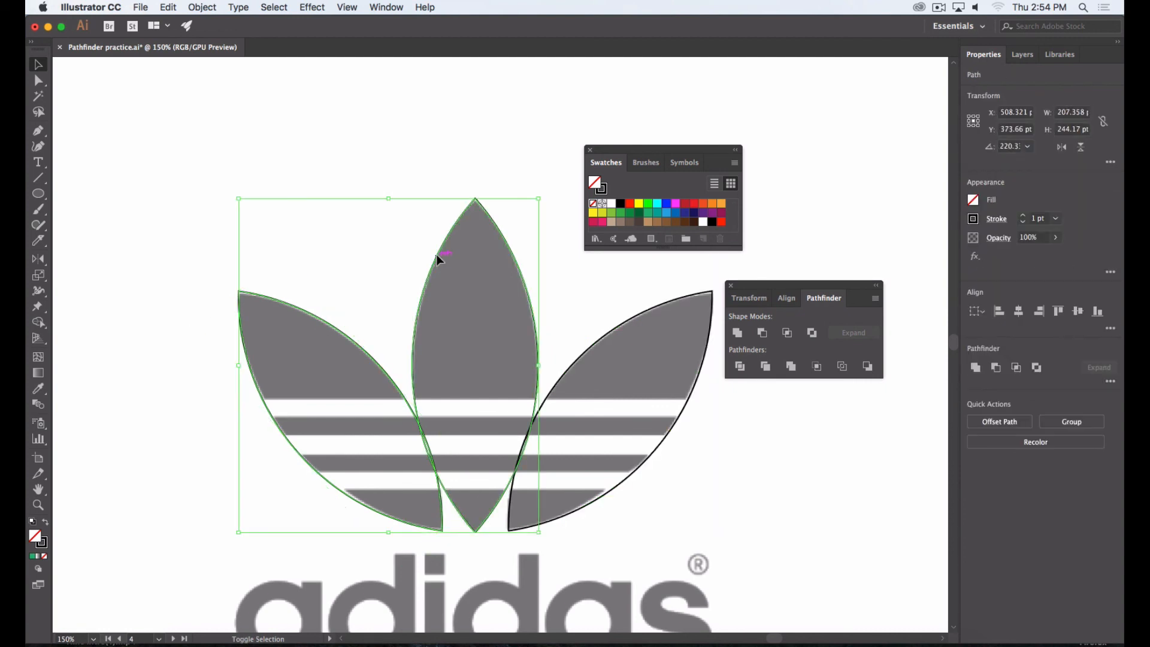
click(587, 275)
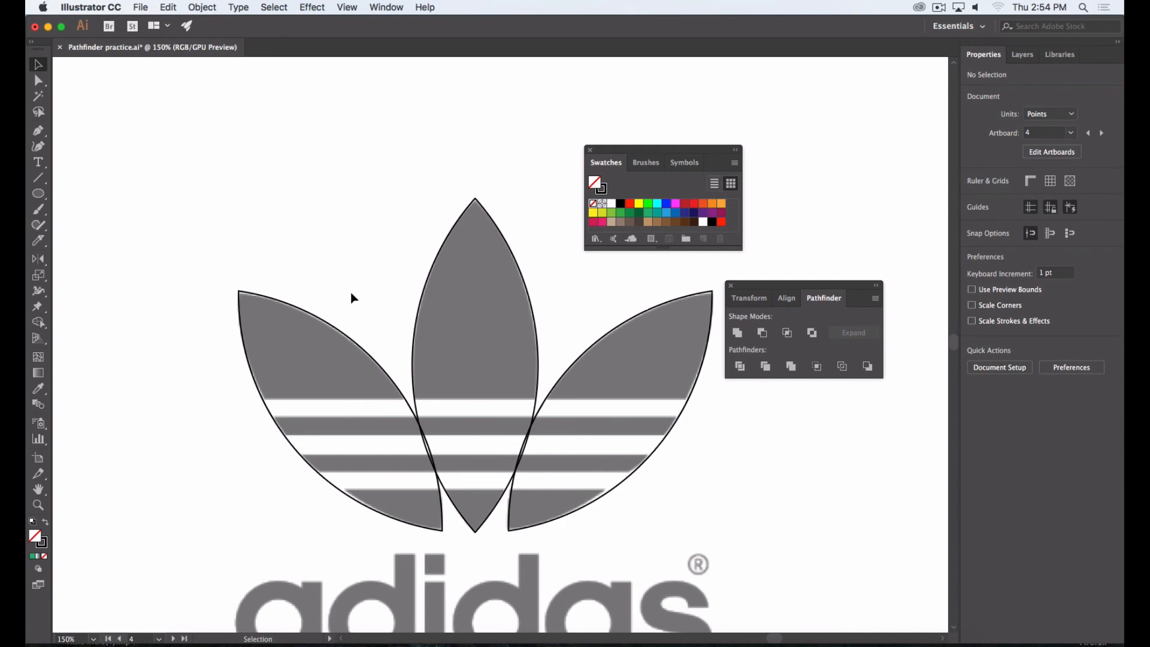
Select all three petal outlines and unite them into one trefoil shape.
click(321, 318)
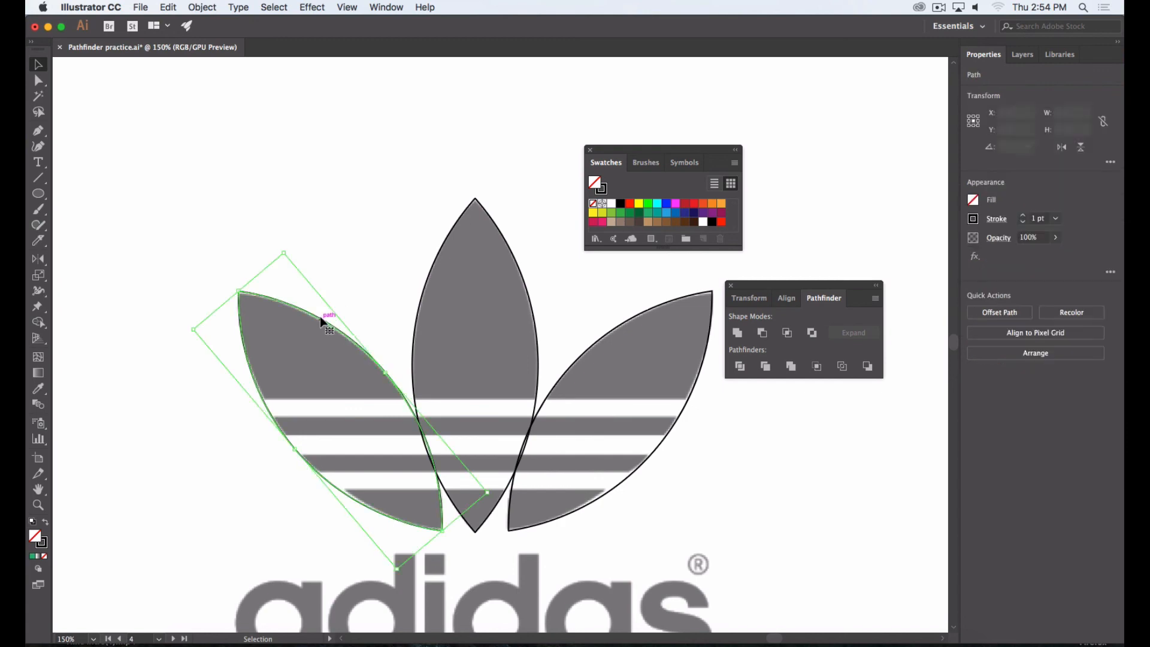
shift+click(454, 224)
shift+click(639, 318)
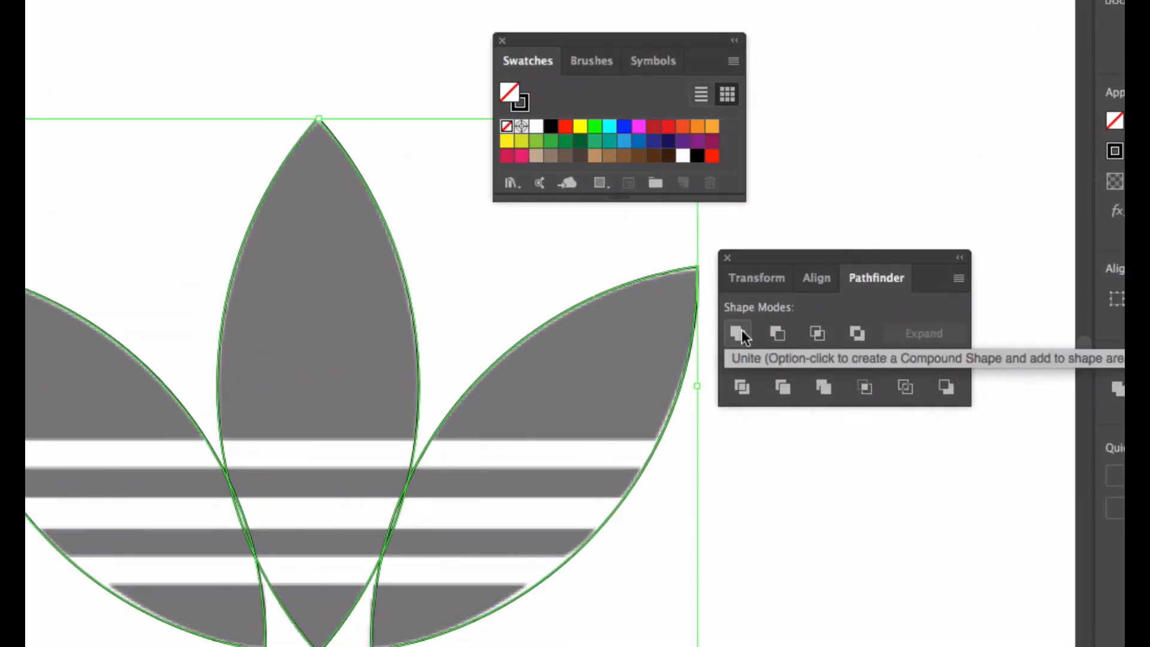
click(740, 332)
click(734, 488)
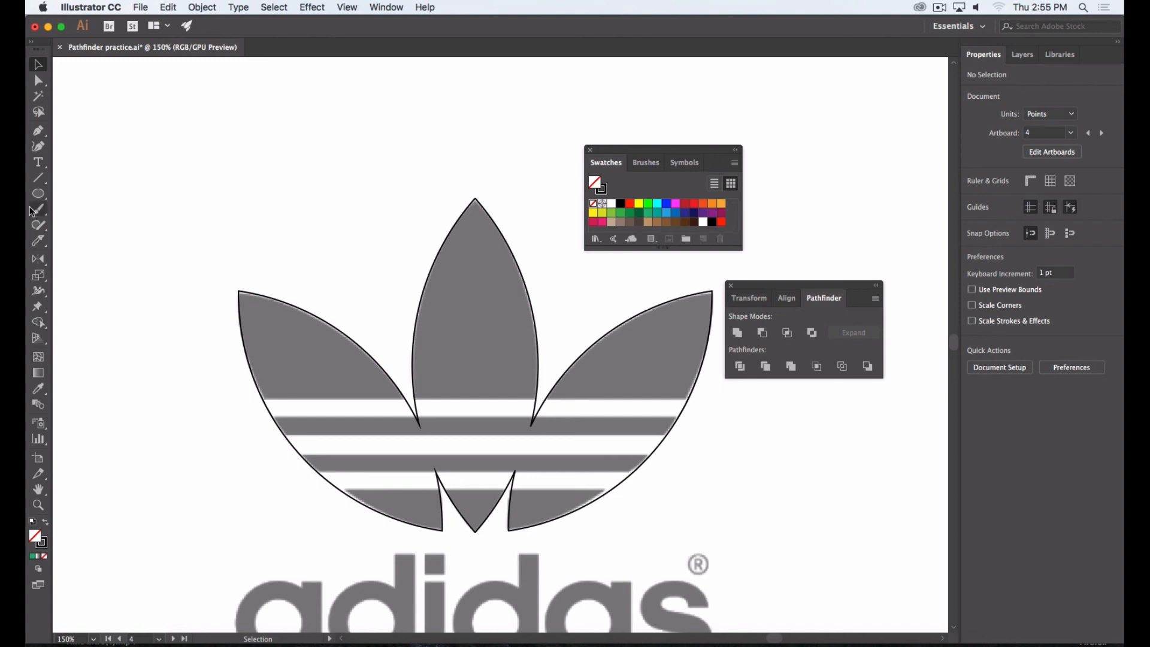
Draw a rectangle about 455.5 by 16.5 pt over the logo's uppermost white stripe, extending past both outer petals.
click(39, 193)
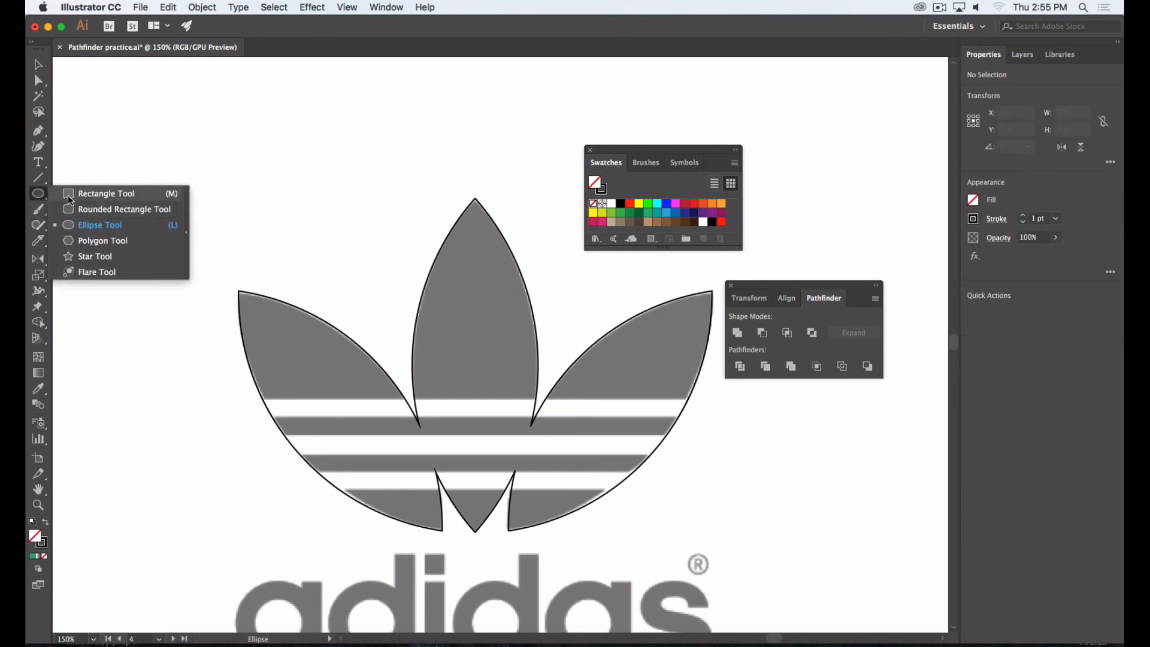
click(62, 193)
key(super+equal)
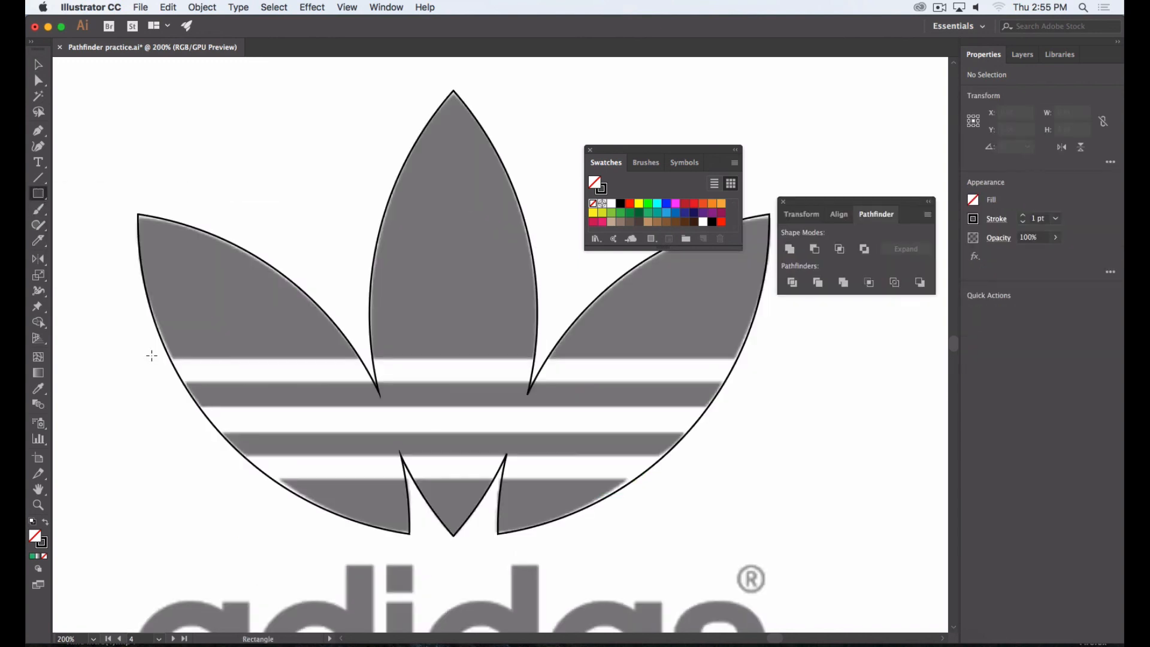
drag(152, 356, 748, 376)
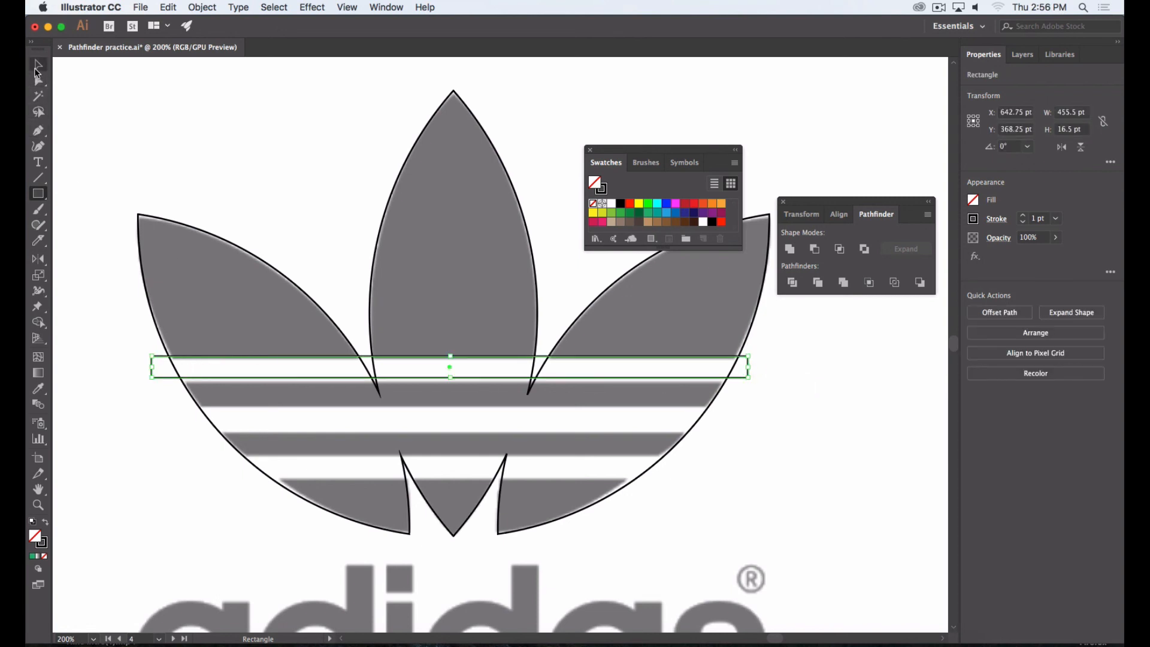
Nudge the rectangle down 3 pt to line it up with the uppermost white stripe.
click(38, 67)
key(Down)
key(Down)
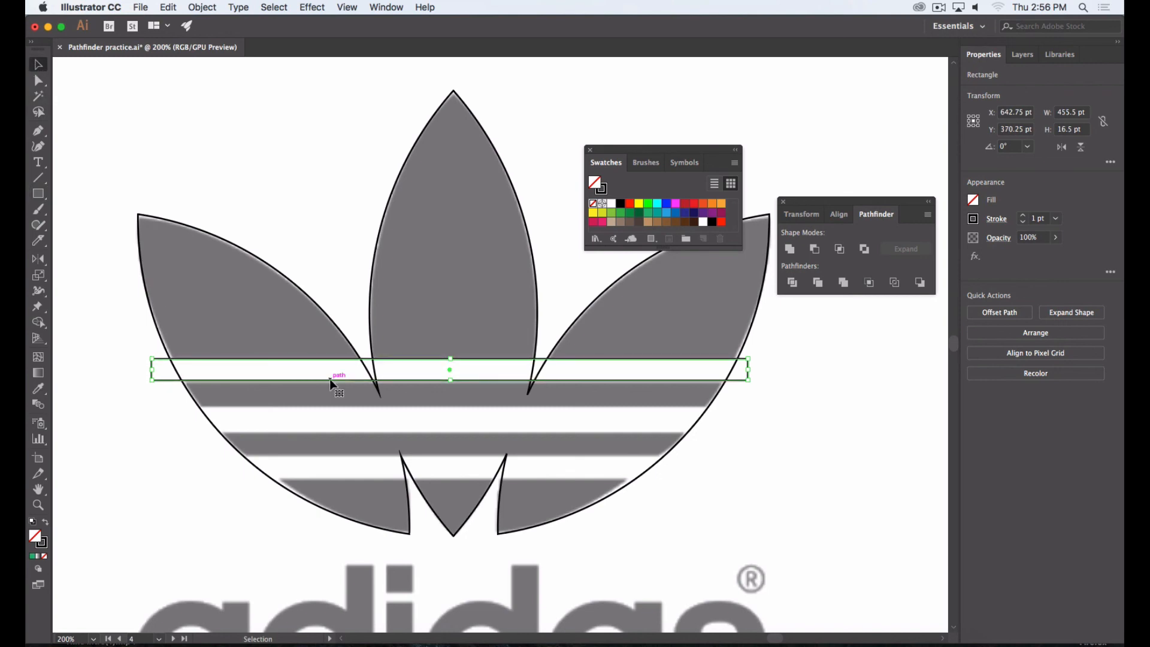
key(Down)
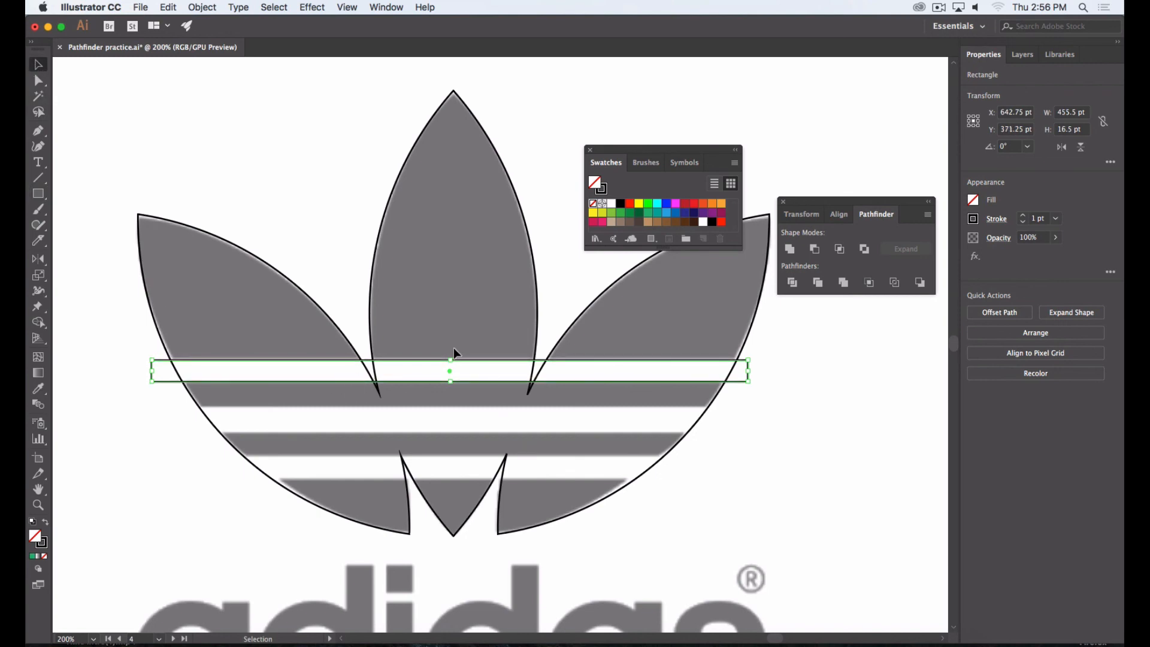
drag(453, 358, 452, 358)
click(720, 471)
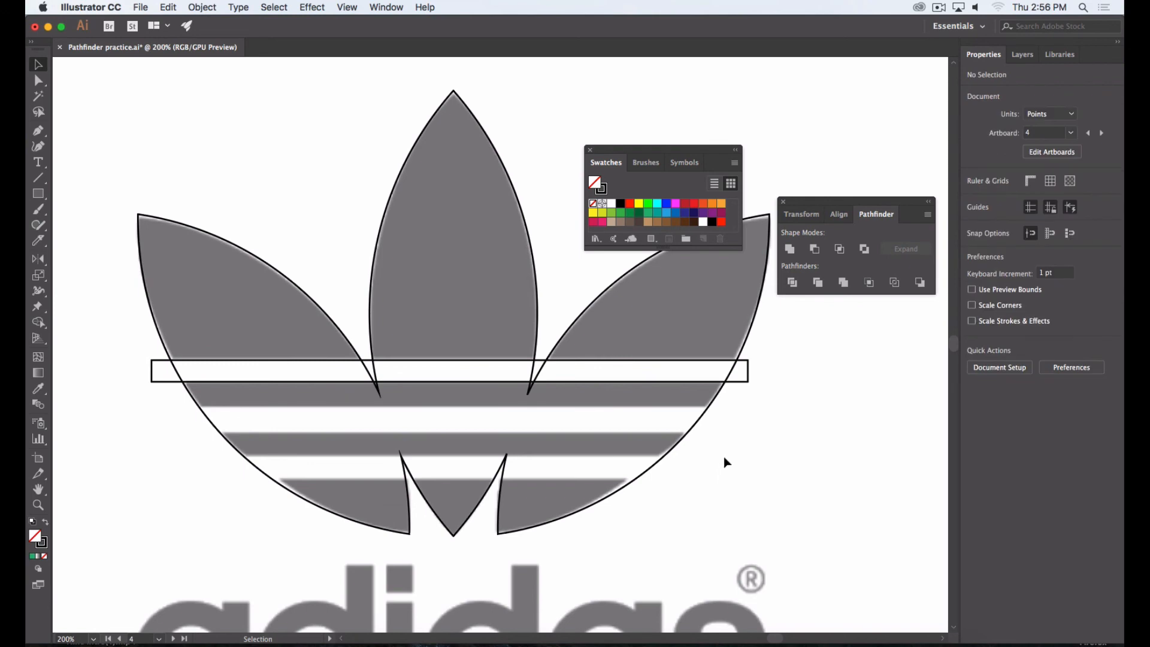
Duplicate the stripe rectangle straight down twice, placing the copies over the middle and lowest white stripes.
click(680, 384)
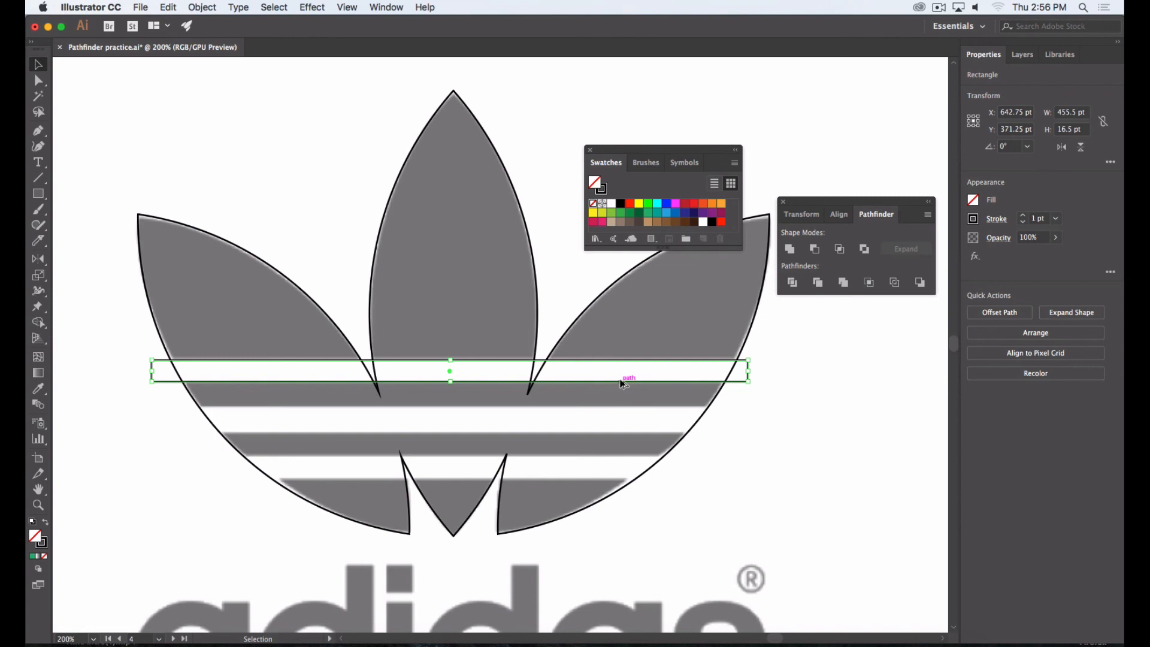
drag(623, 385, 617, 431)
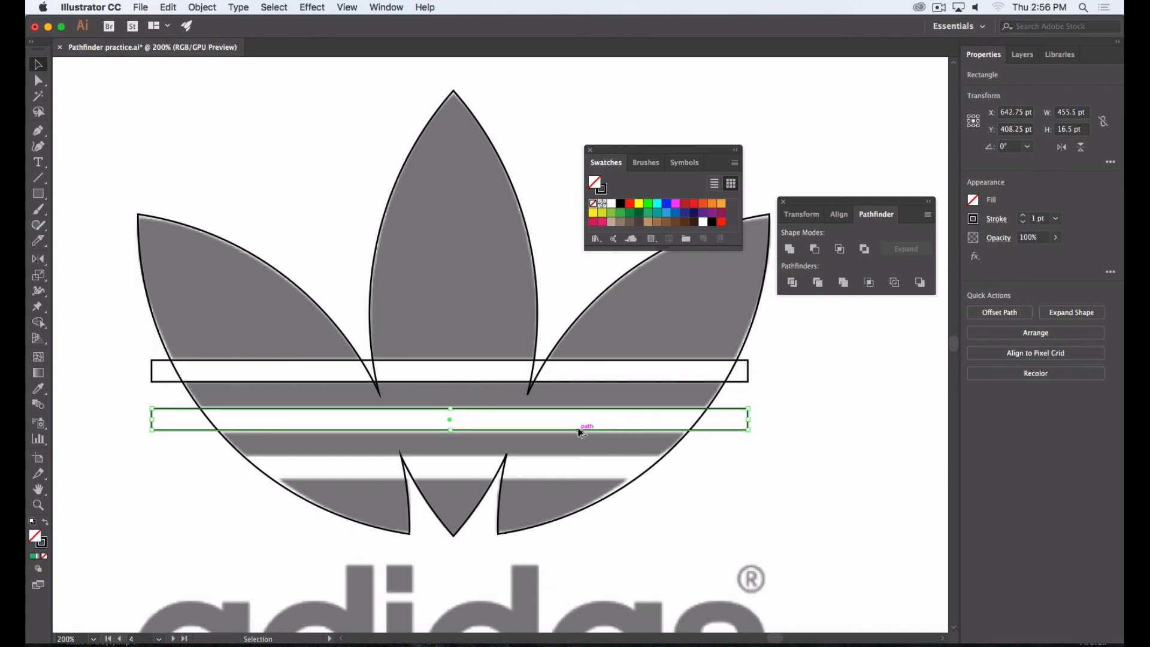
drag(580, 430, 582, 480)
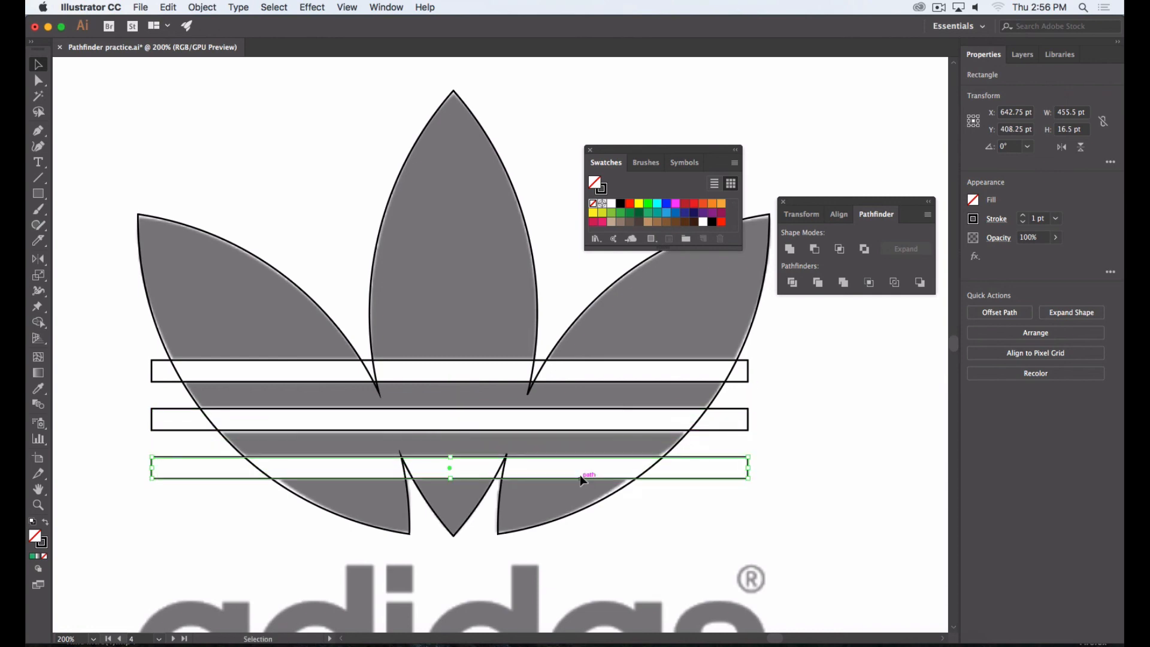
click(730, 525)
Select the trefoil outline together with the three stripe rectangles and place the Pathfinder panel beside the logo.
key(super+1)
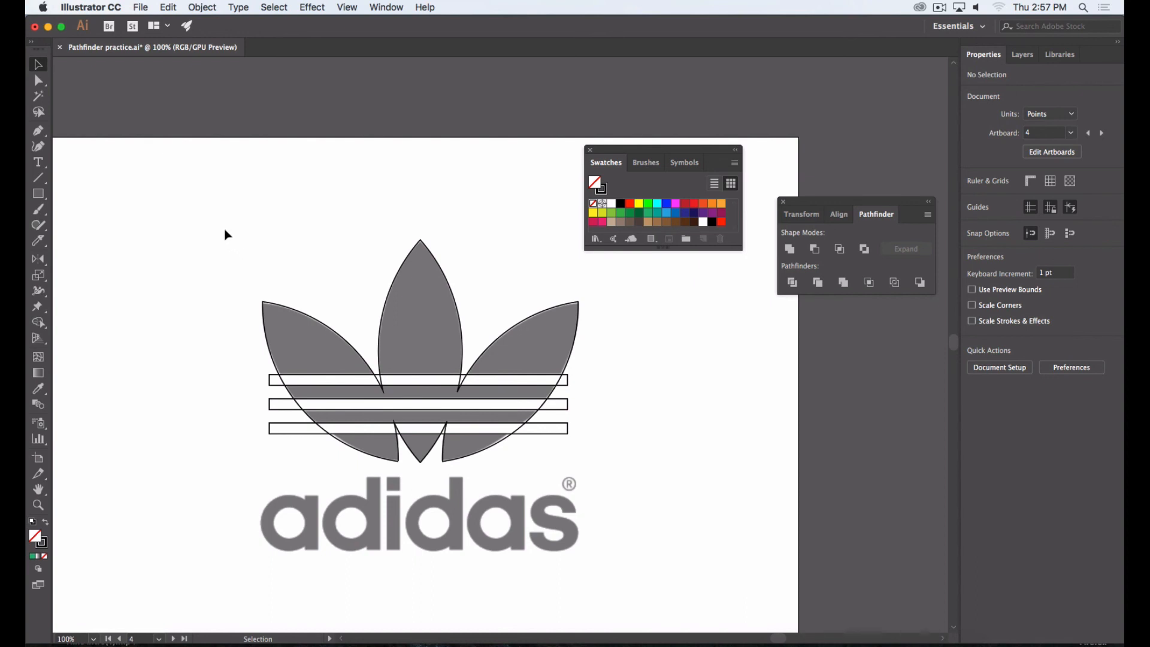
drag(224, 233, 629, 478)
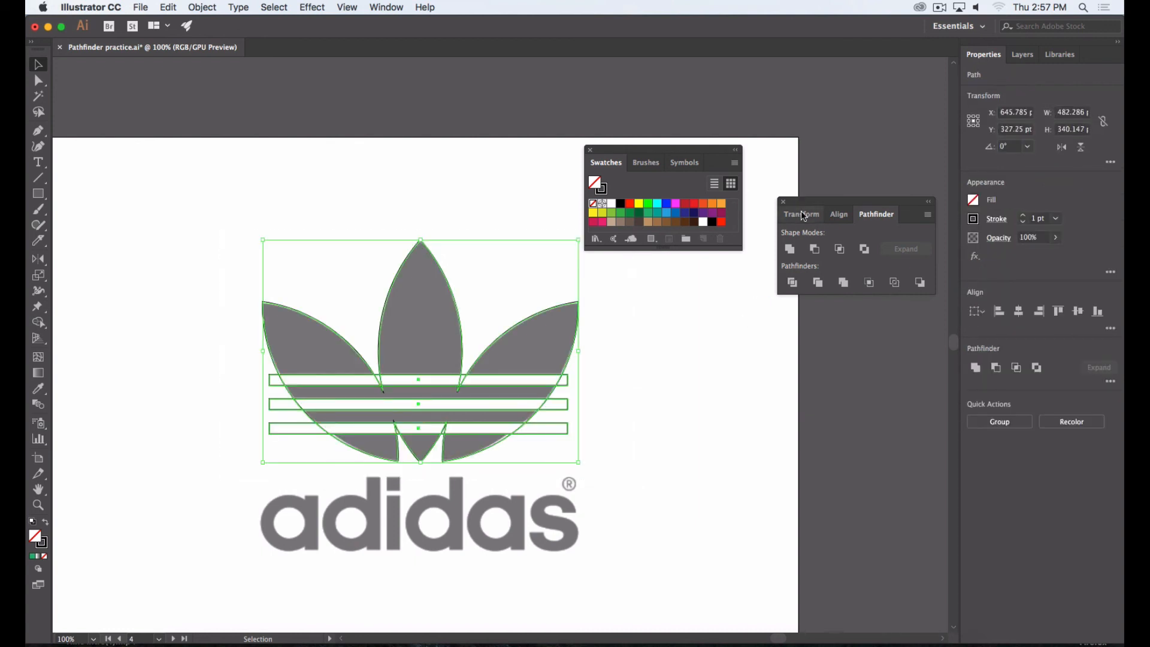
drag(807, 201, 647, 348)
key(space)
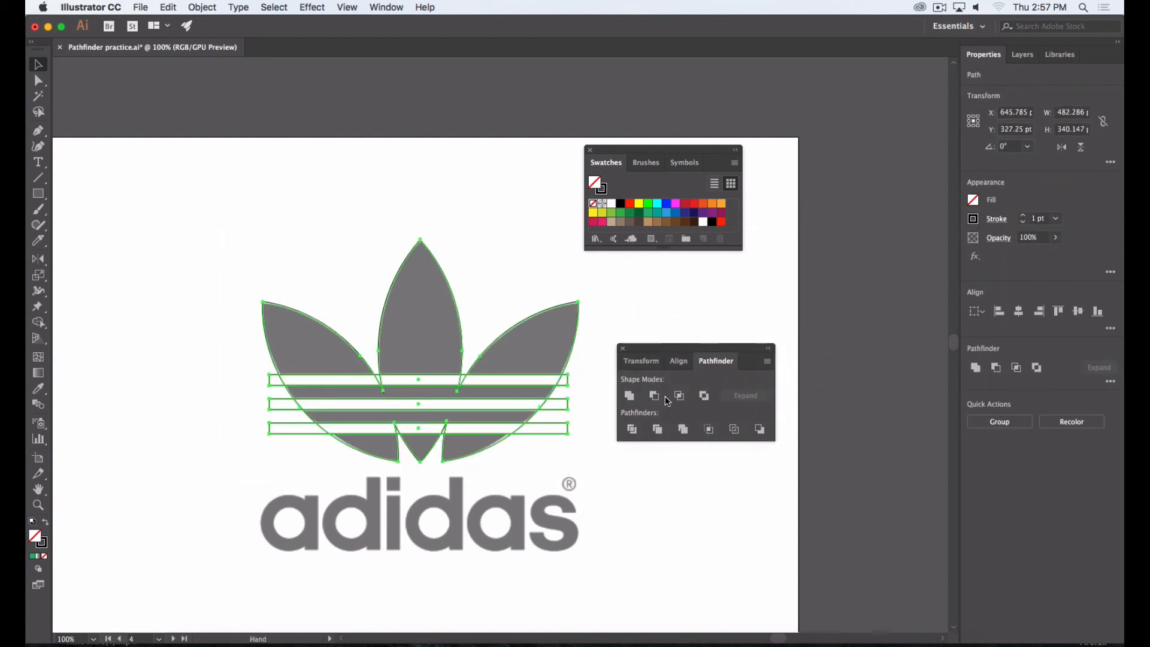